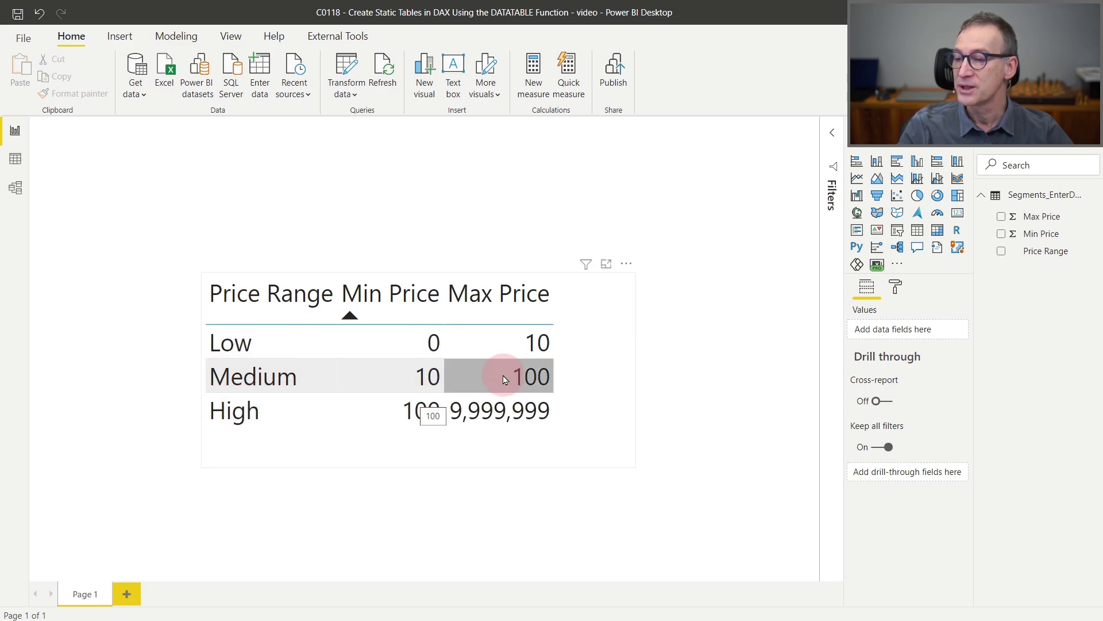
- Start an Enter Data table with Price Range, Min Price and Max Price headers
click(579, 394)
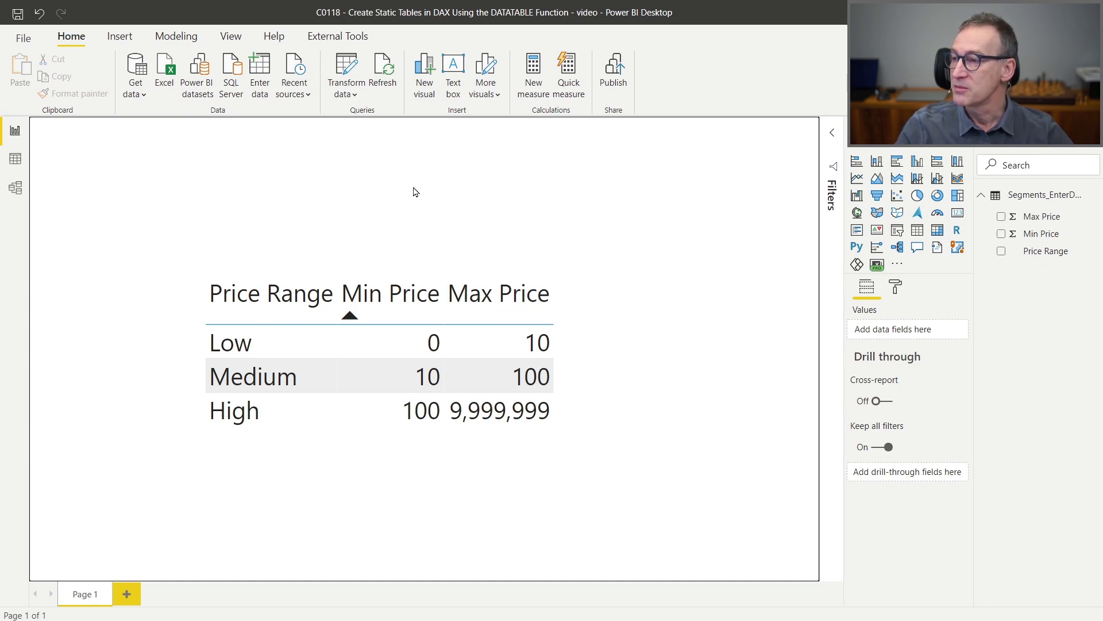
click(266, 78)
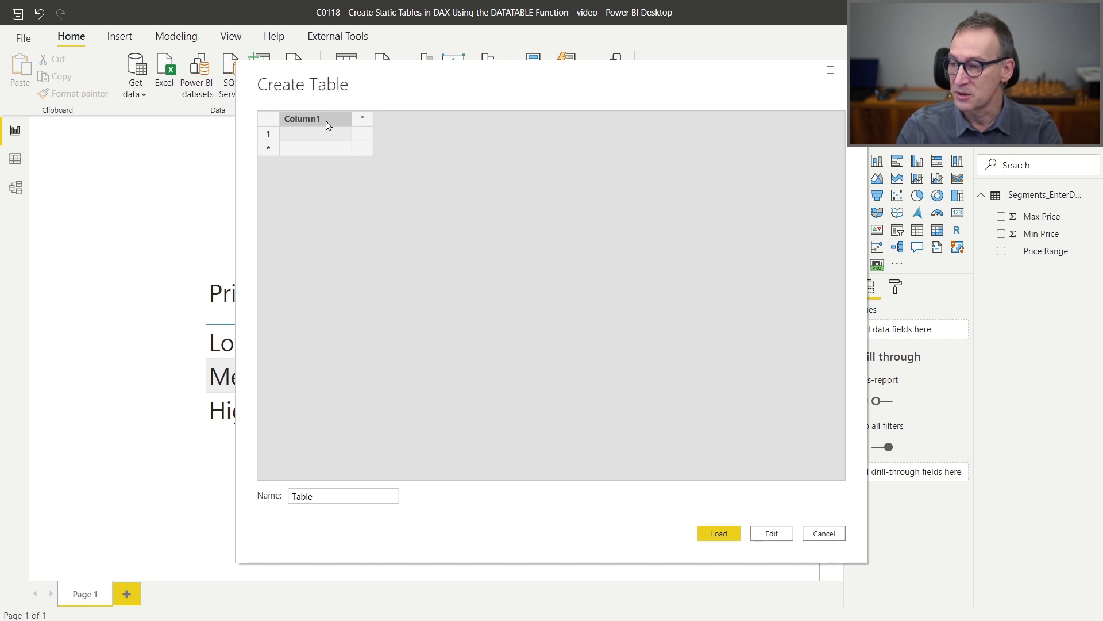
double_click(327, 125)
text(Price Range)
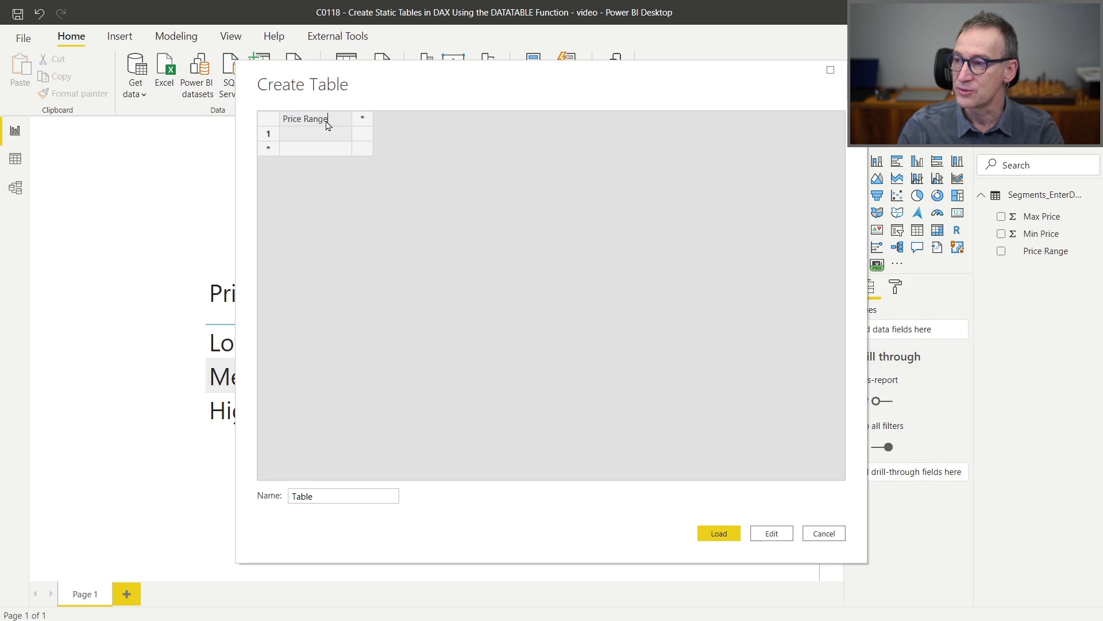
key(Tab)
text(Min Price)
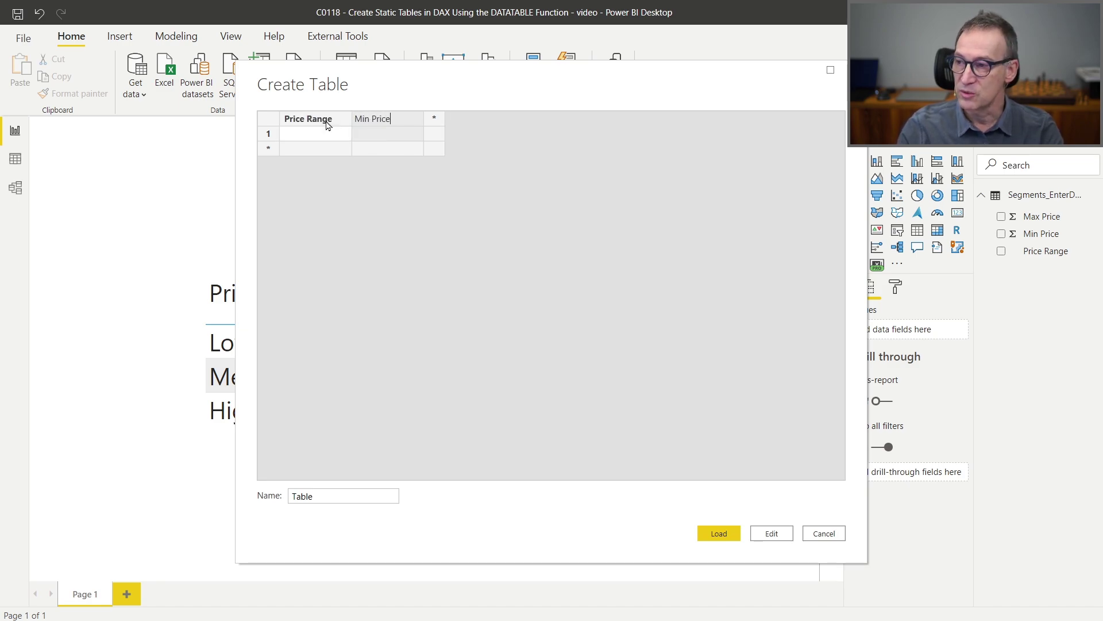
key(Tab)
text(Max Price)
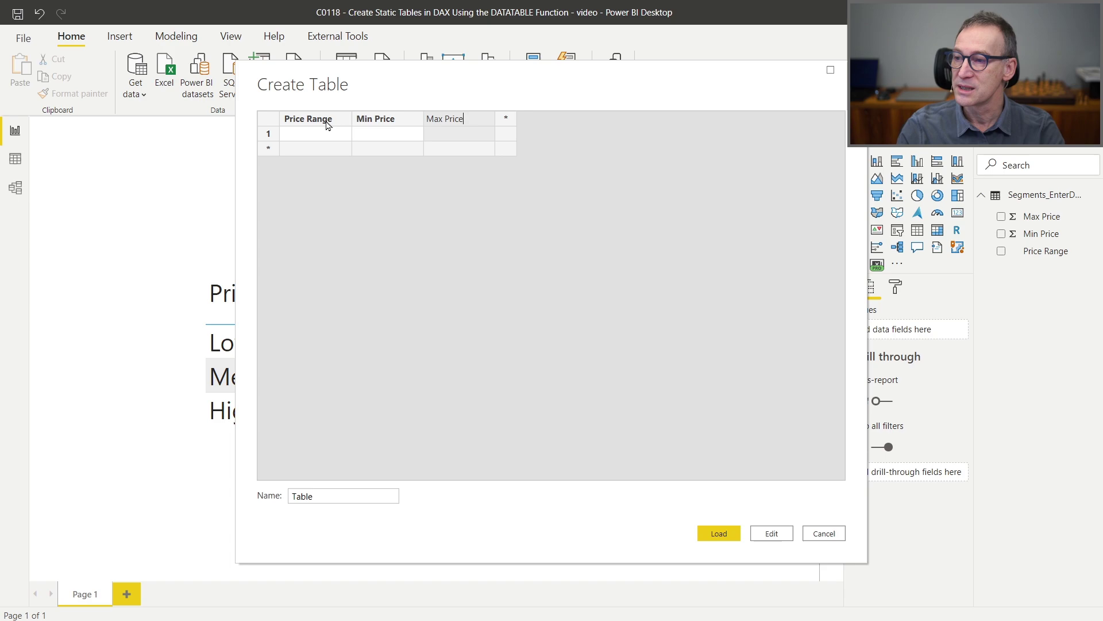
key(Return)
key(Left)
key(Left)
text(0)
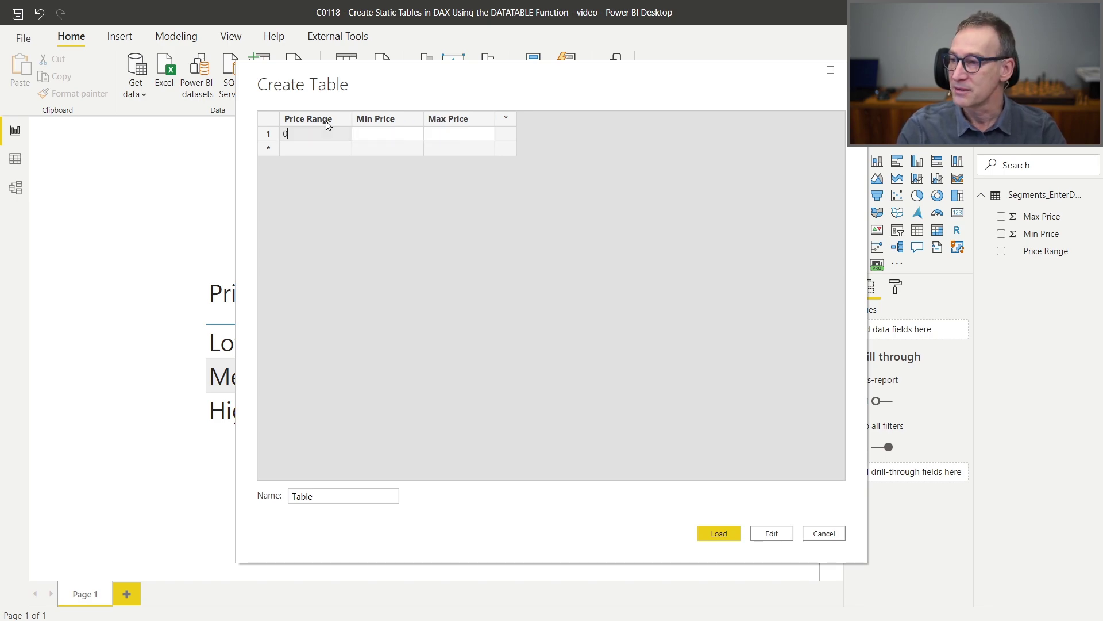
- Fill in the LOW row's prices and delete the extra empty column
key(Tab)
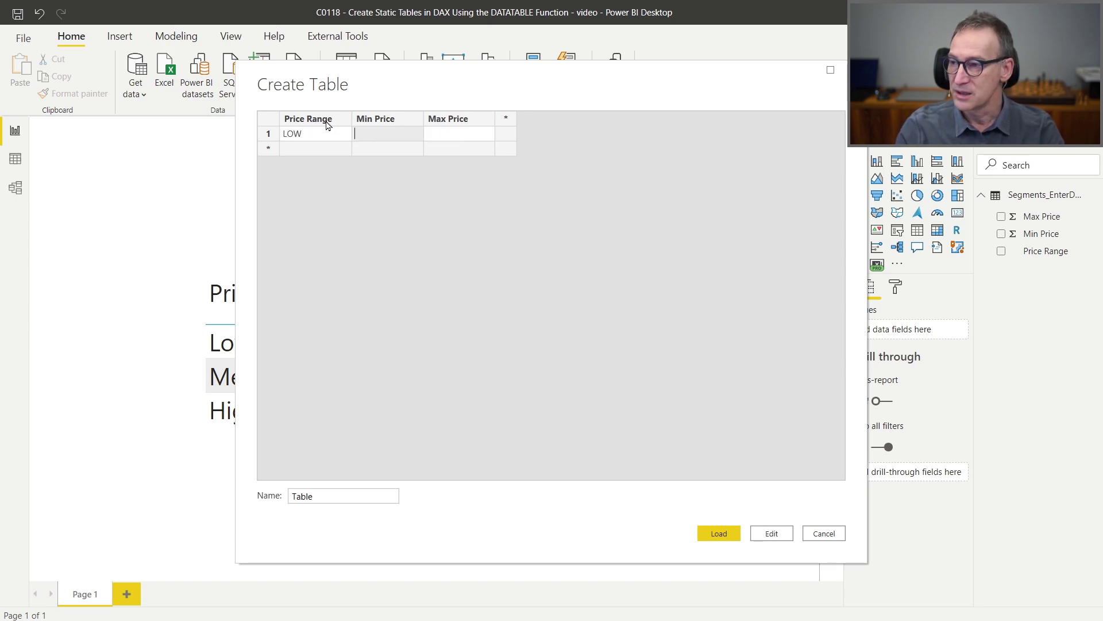
text(0)
key(Tab)
text(100)
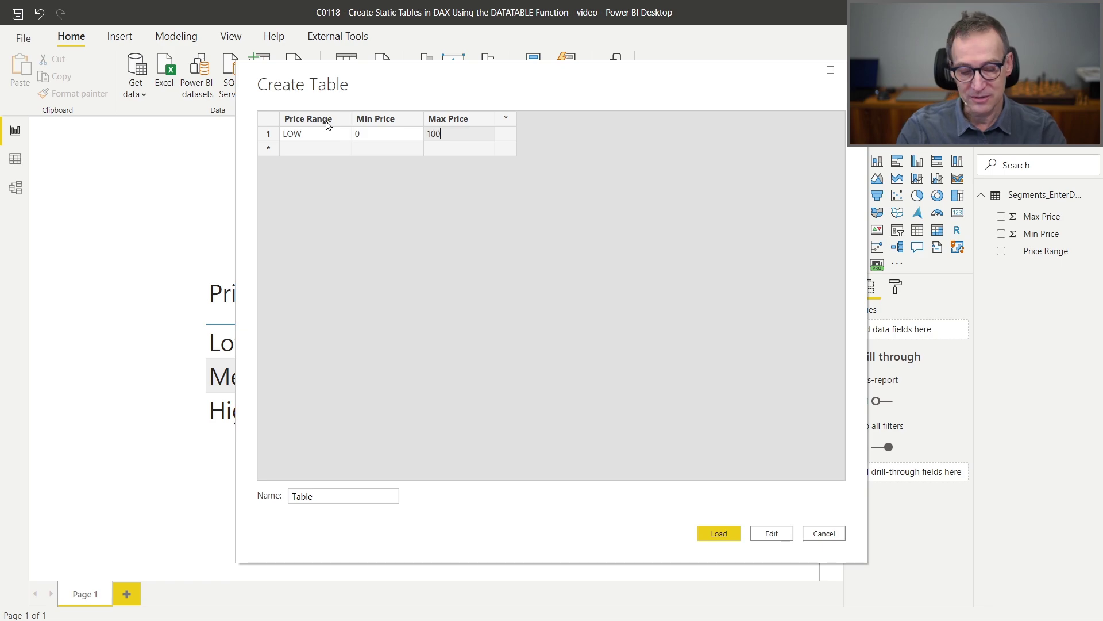
key(Tab)
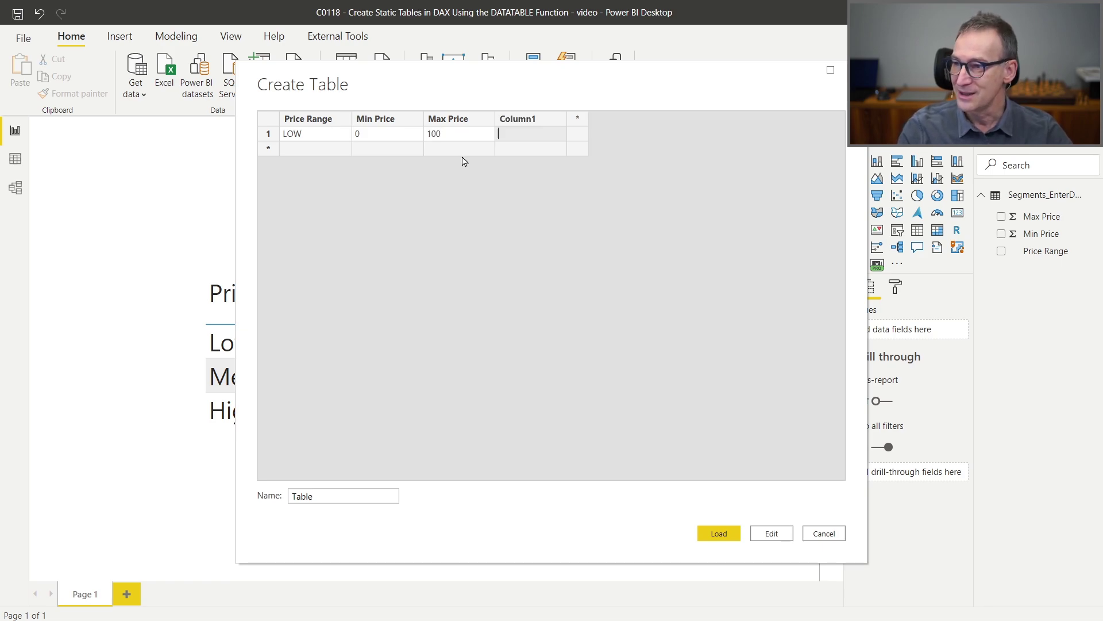
right_click(528, 120)
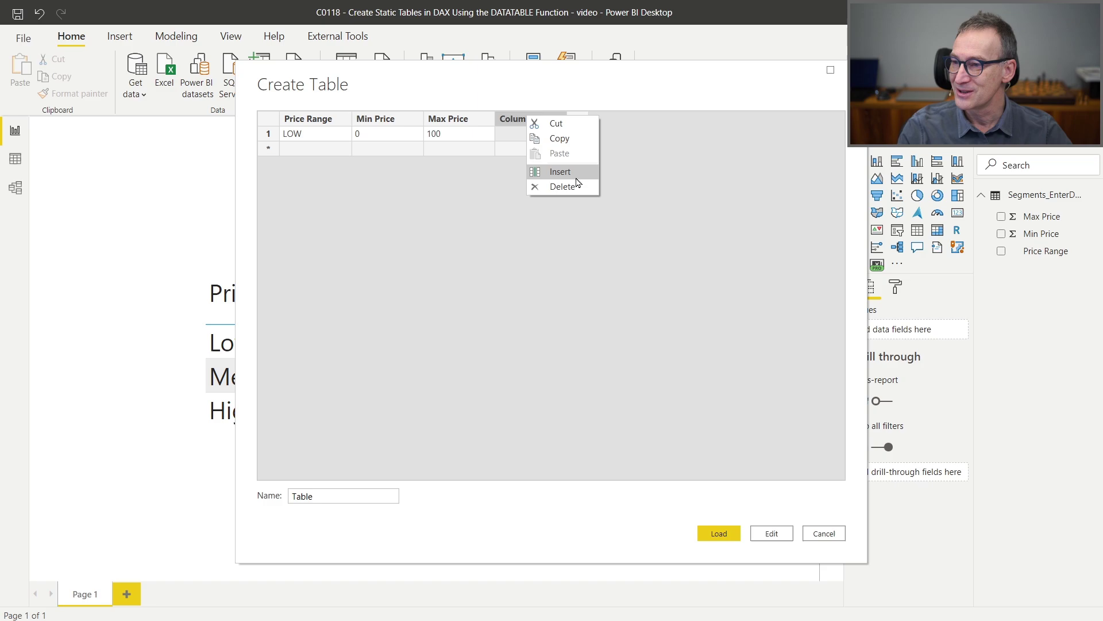
click(532, 181)
- Add the MEDIUM and HIGH rows with their min and max prices
click(325, 149)
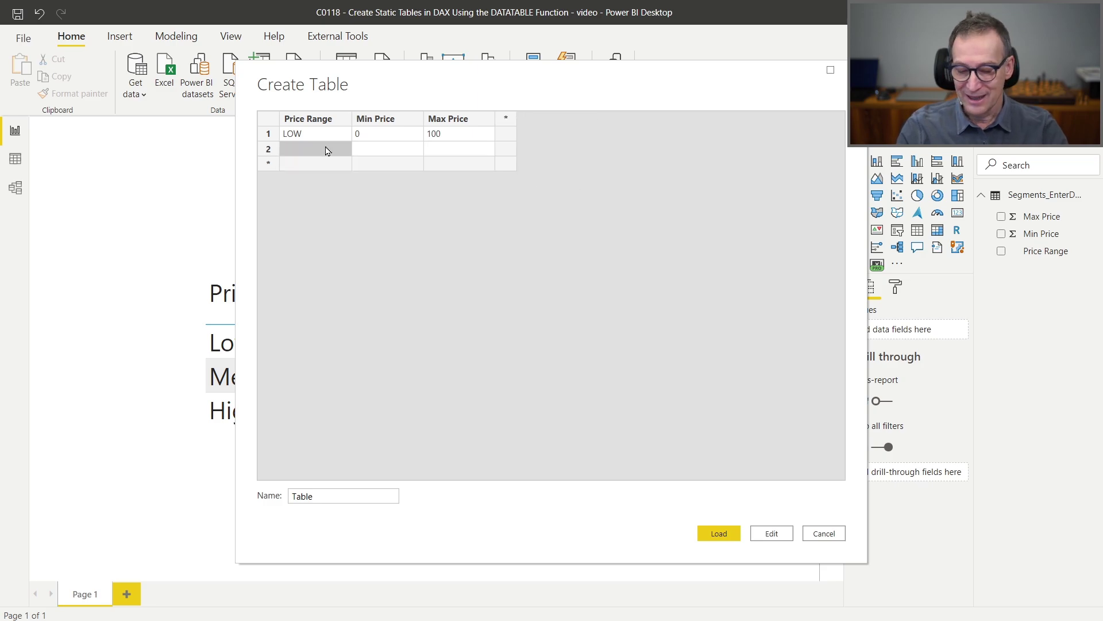
text(MEDIUM)
key(Tab)
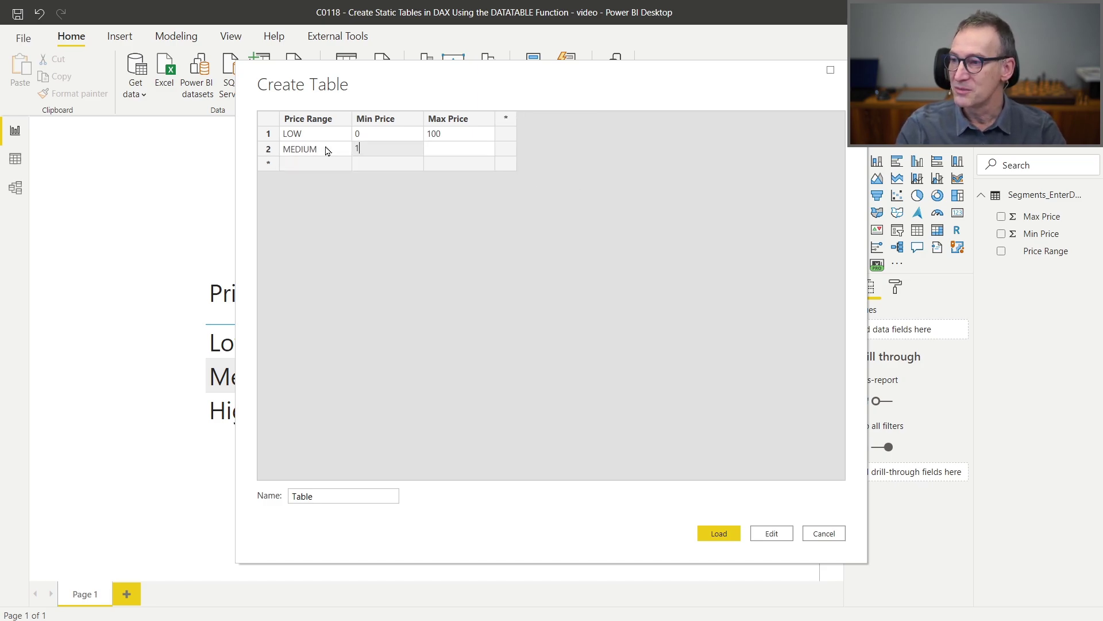
text(00)
key(Tab)
text(1)
key(Tab)
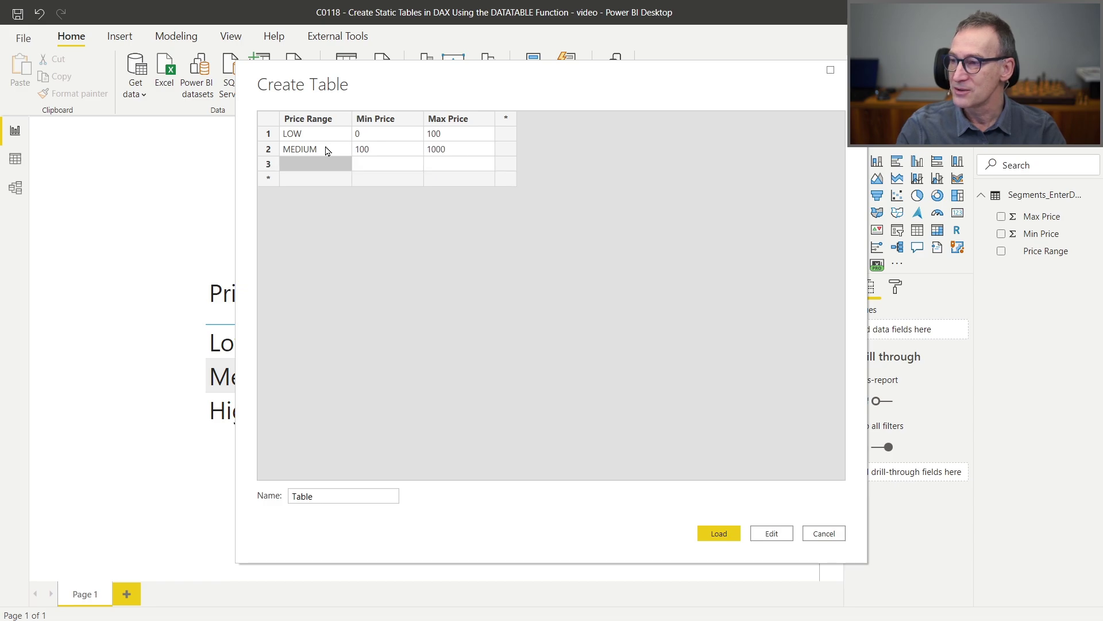
text(HIGH)
key(Tab)
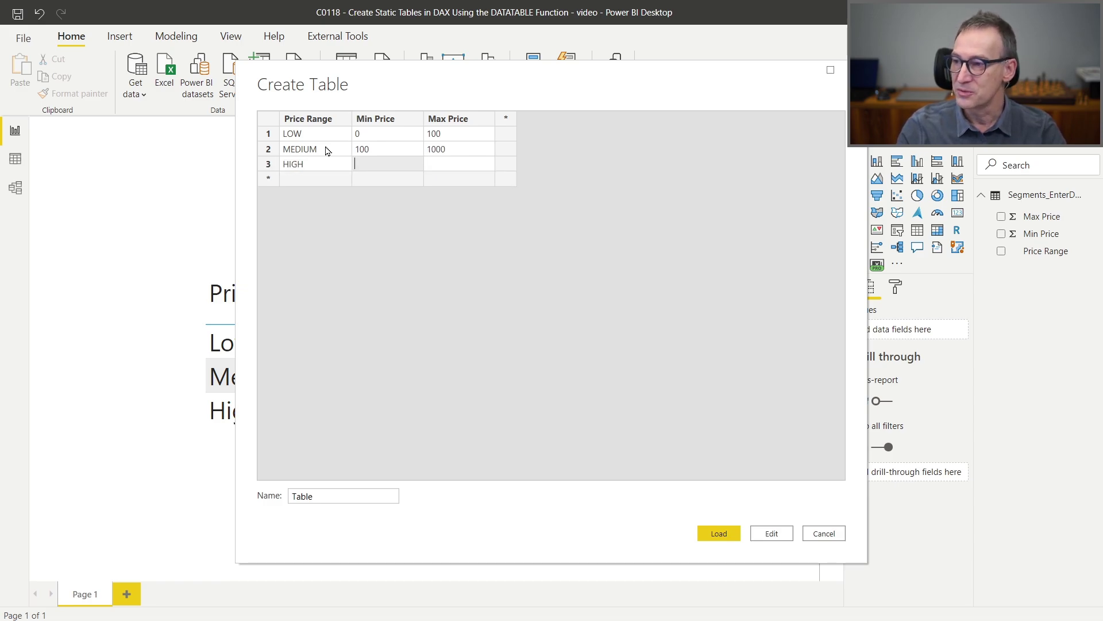
text(00)
key(Tab)
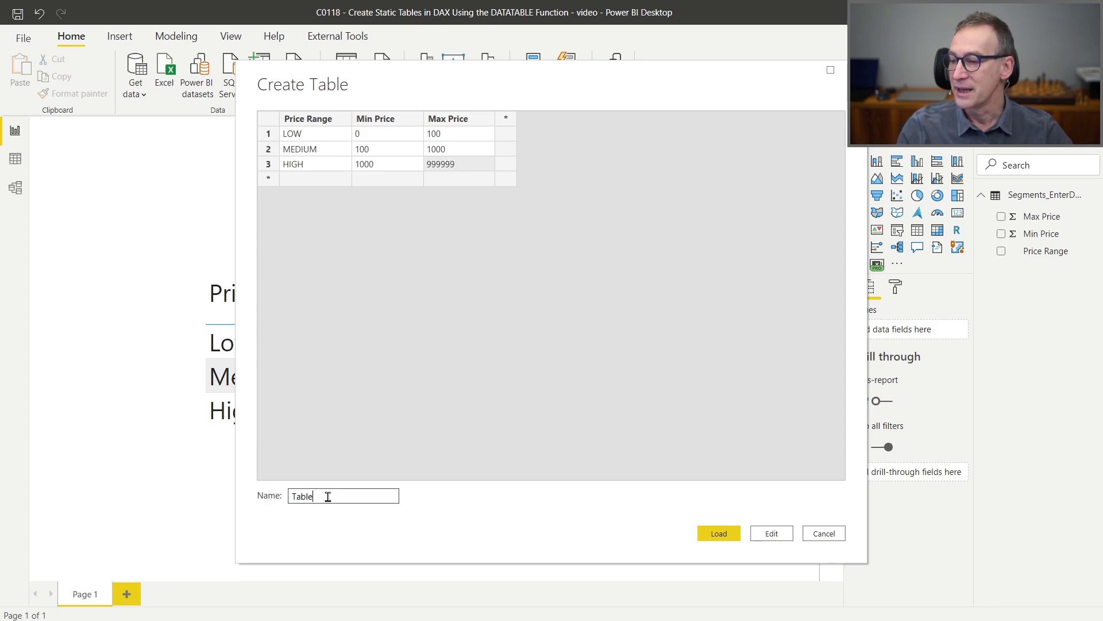
- Discard the entered table without loading it
drag(328, 496, 269, 496)
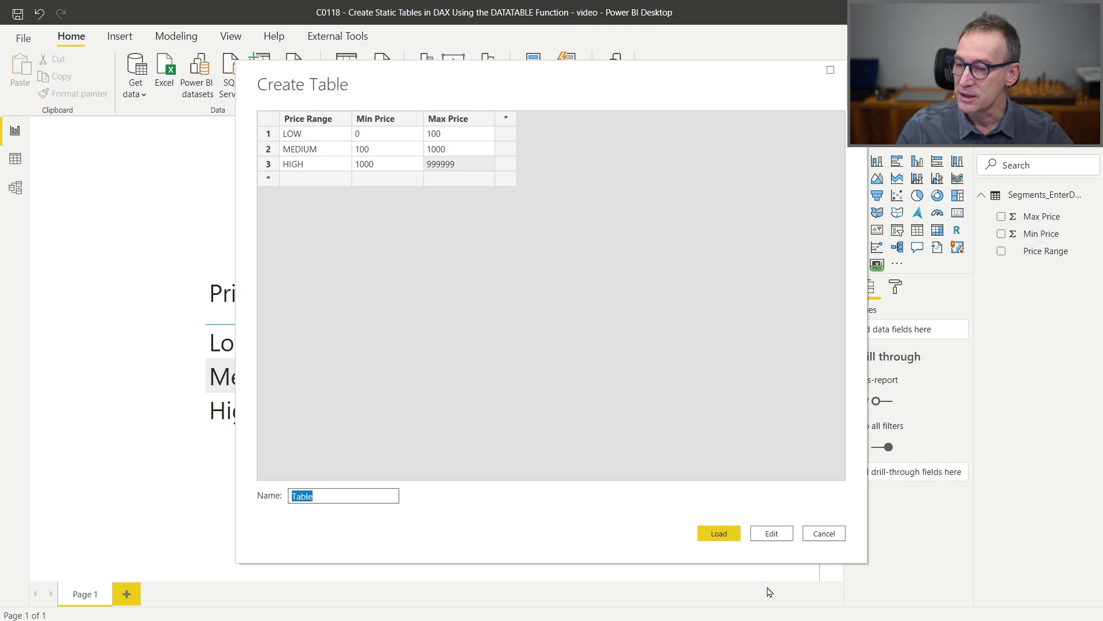
click(817, 535)
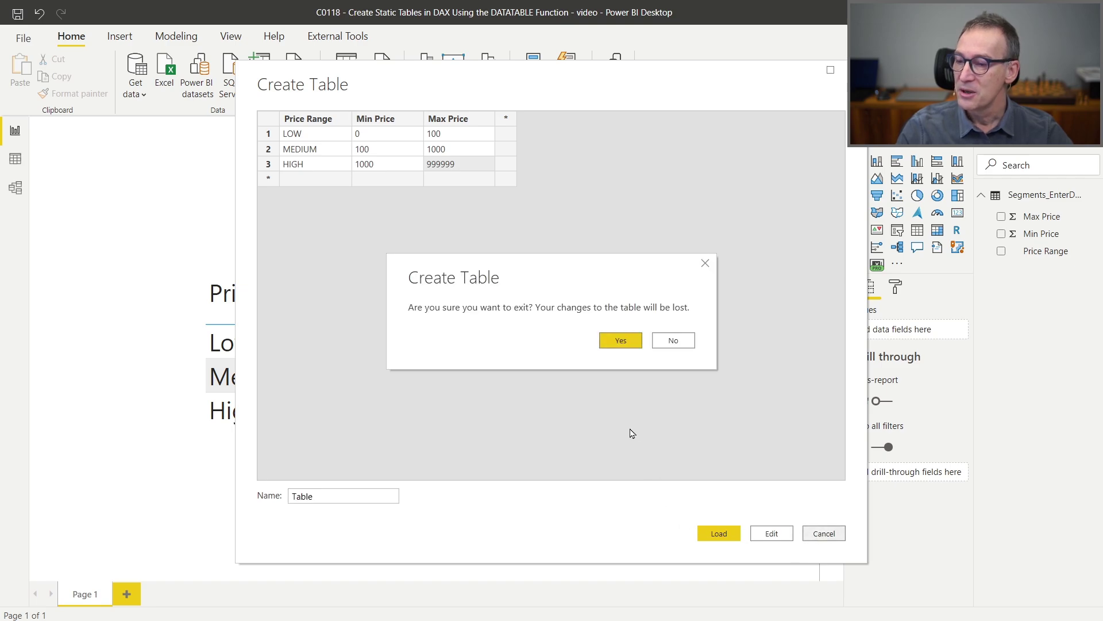
click(620, 343)
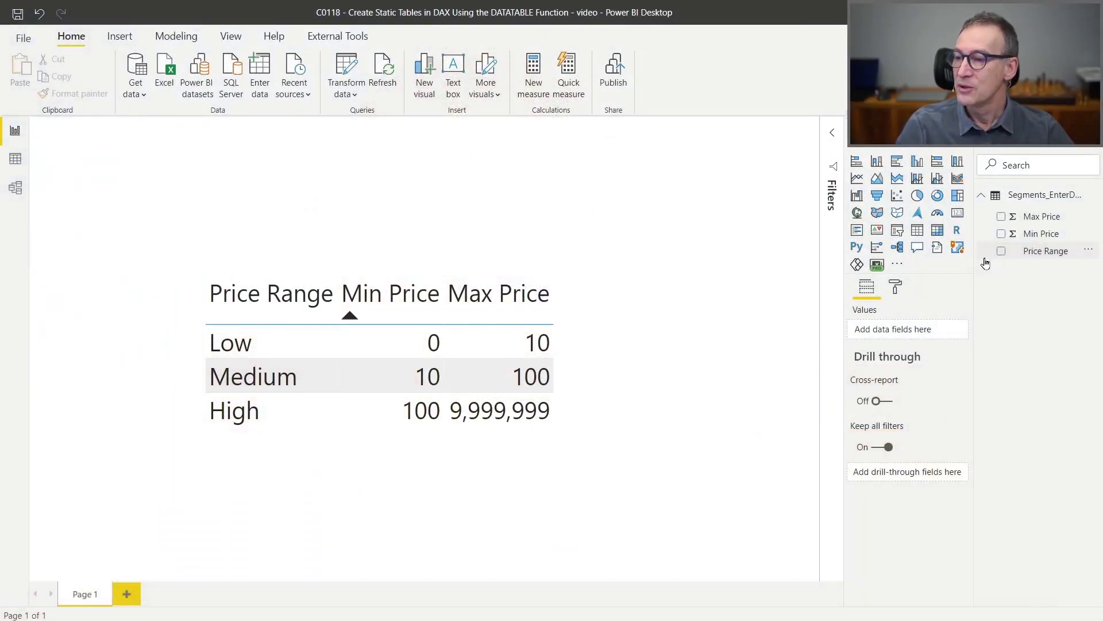
- Open Segments_EnterData in Power Query and reopen its Source step's Low/Medium/High data
click(593, 337)
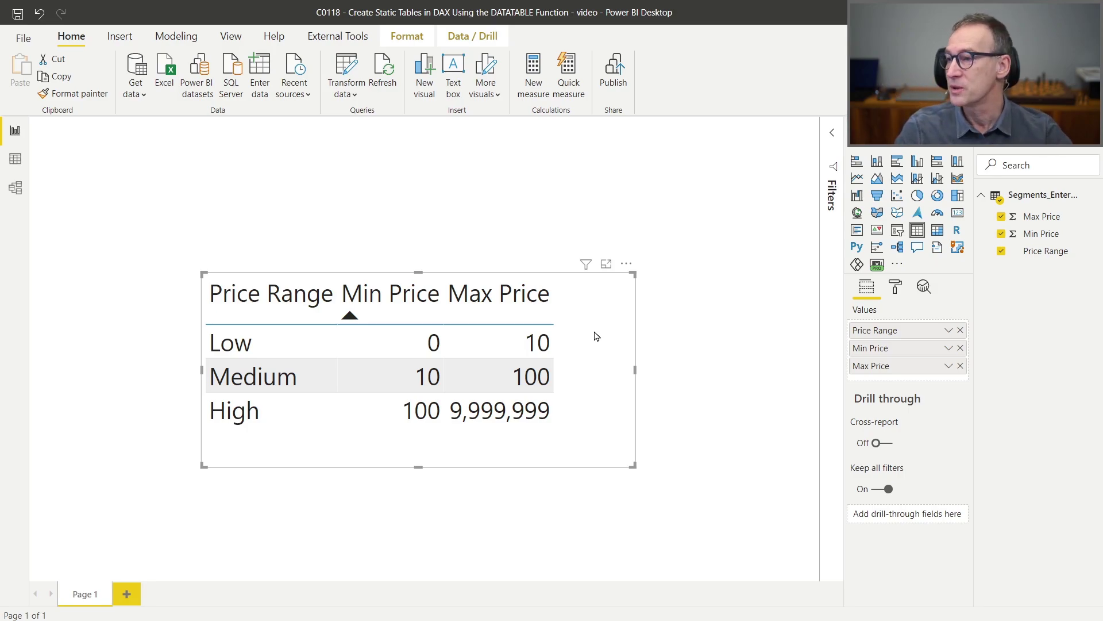
click(342, 64)
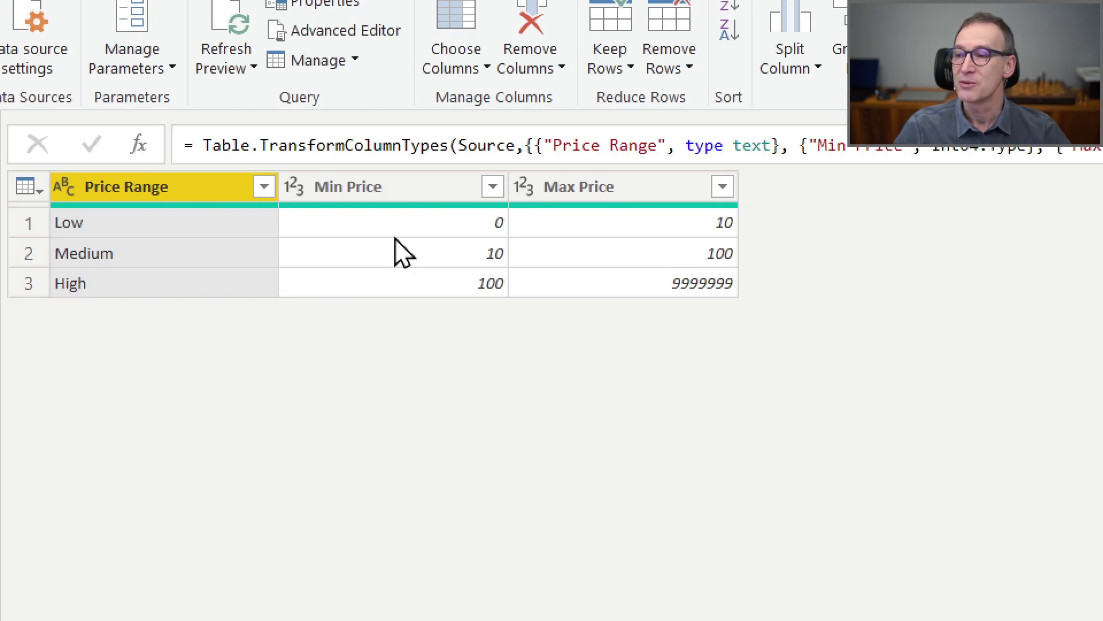
click(401, 235)
click(405, 256)
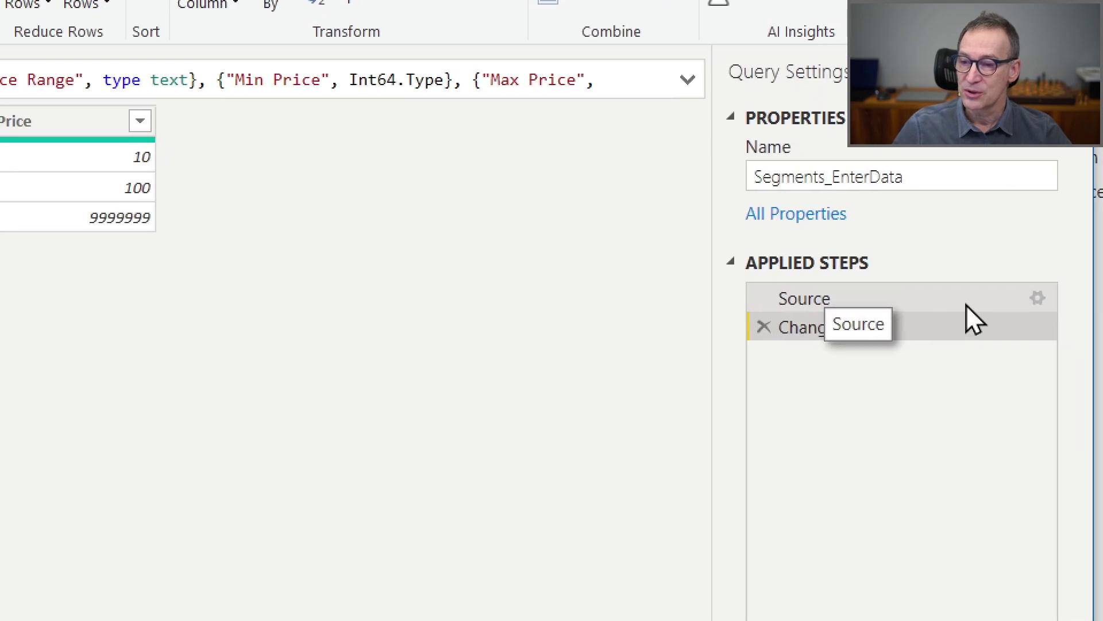
click(967, 307)
click(967, 302)
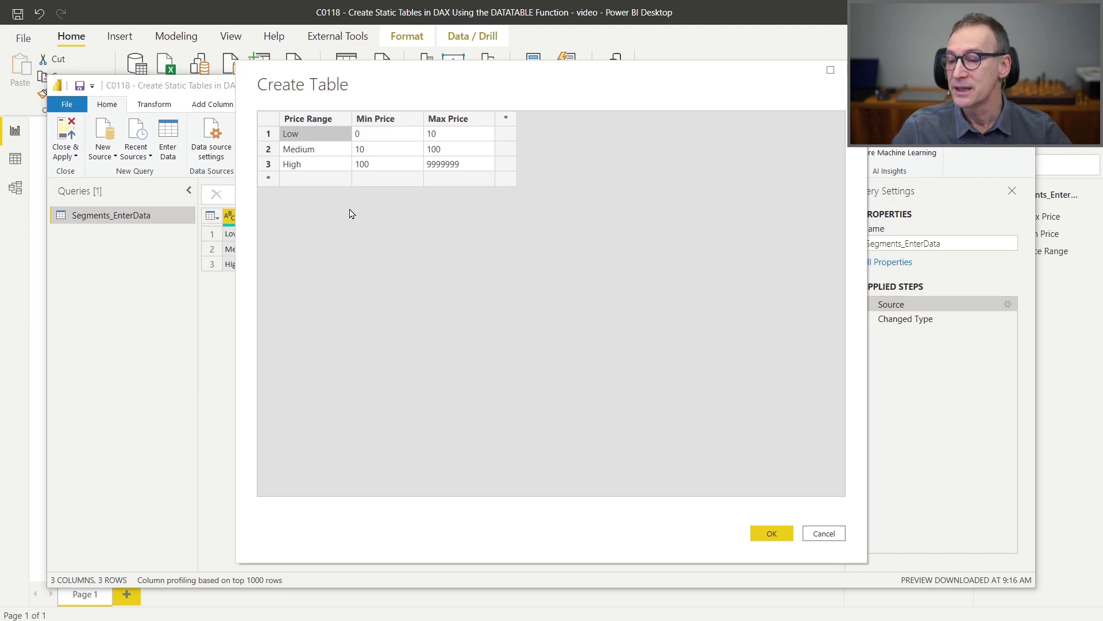
- Cancel Create Table and highlight the Source step's Base64 compressed-data string in the formula bar
click(823, 534)
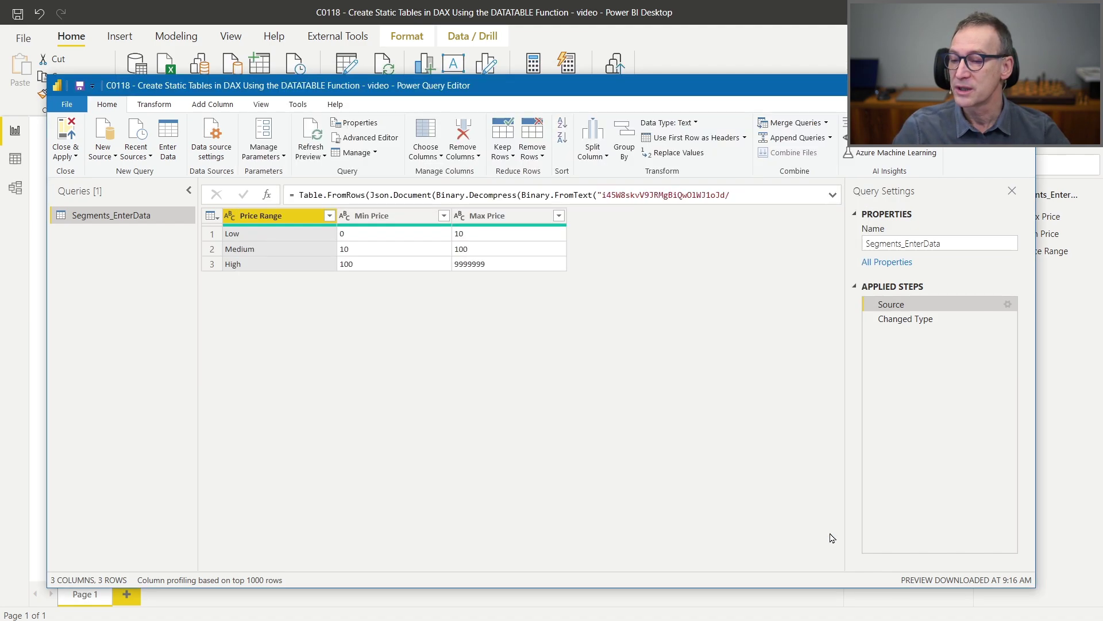
click(832, 196)
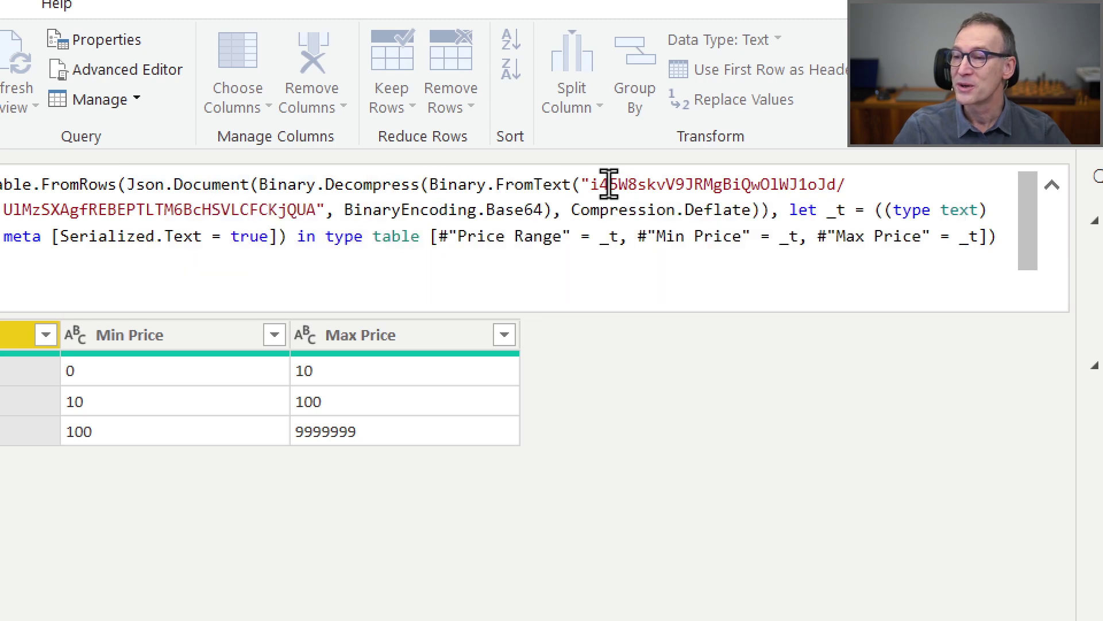
drag(592, 184, 312, 214)
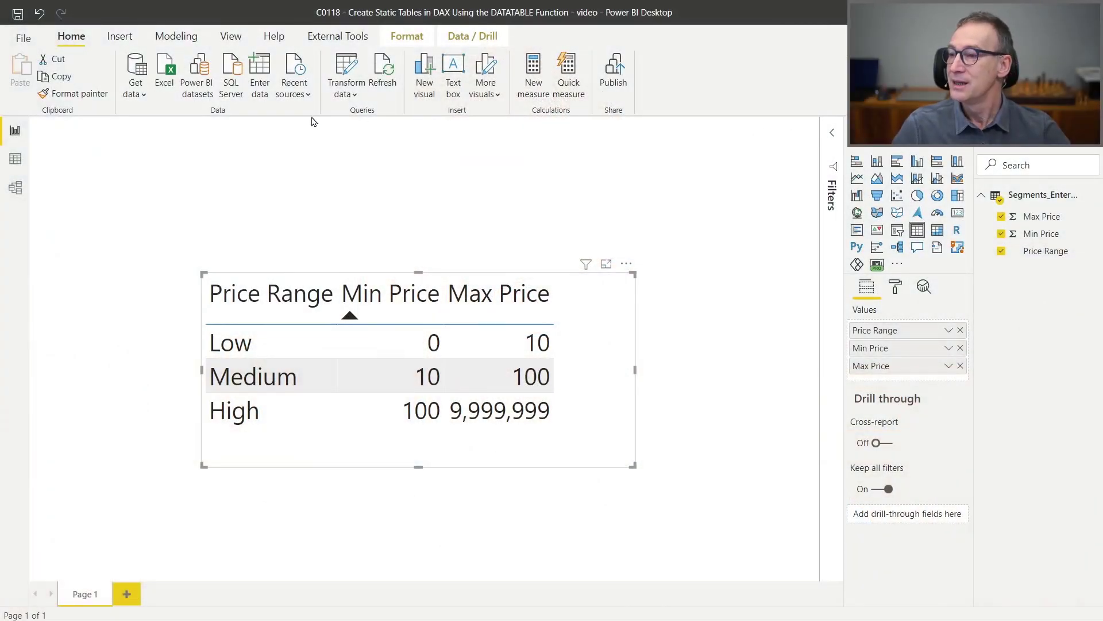
- Deselect the visual and launch DAX Studio from External Tools on this model
click(314, 173)
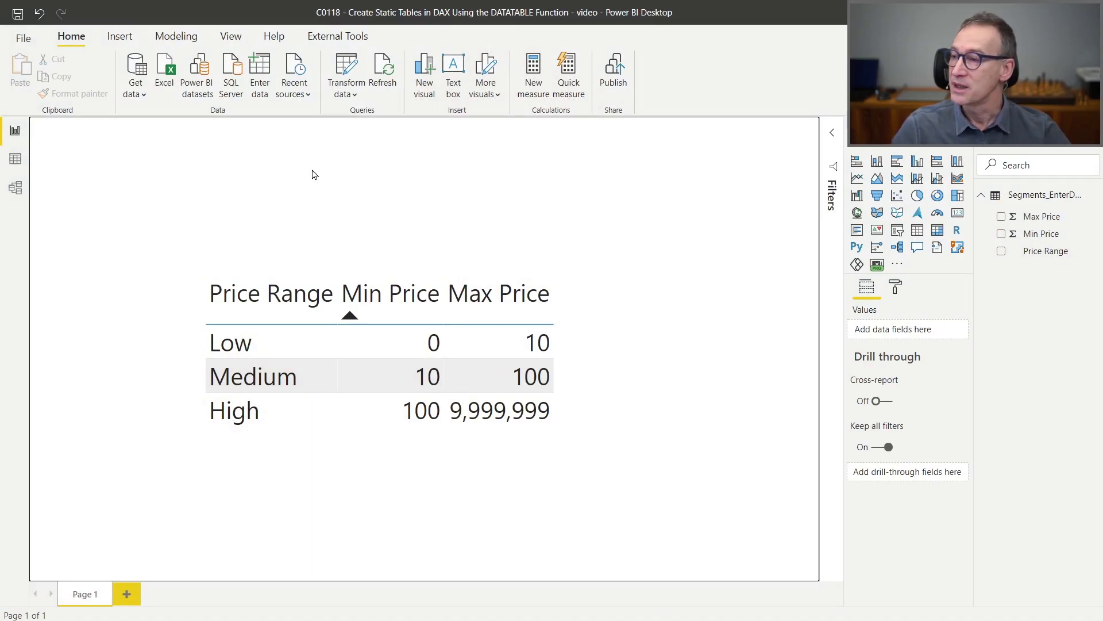
click(337, 36)
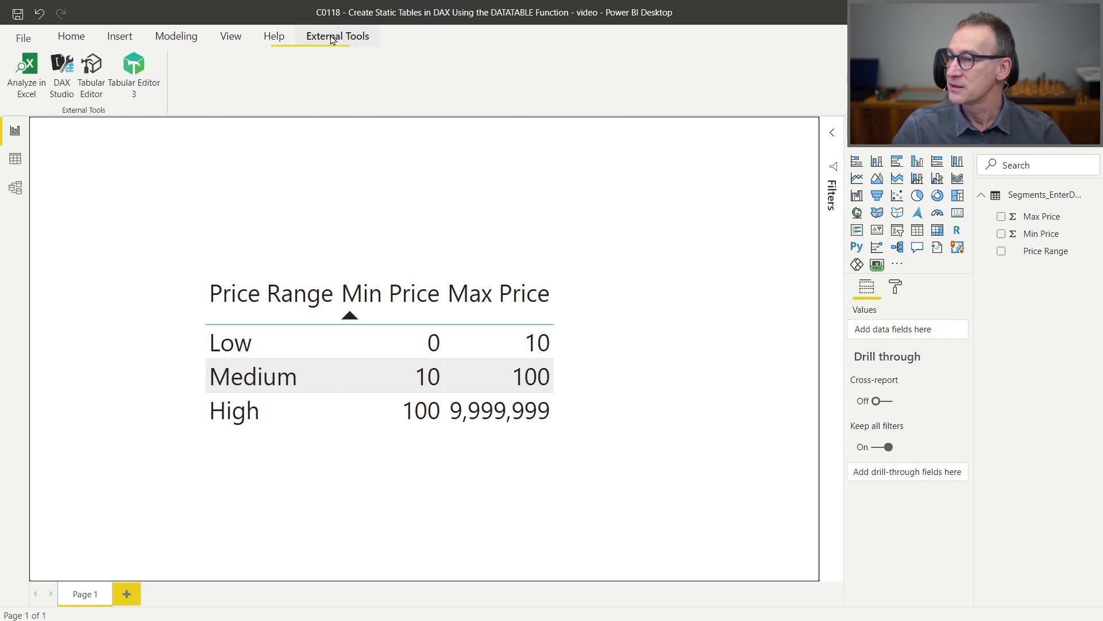
click(66, 74)
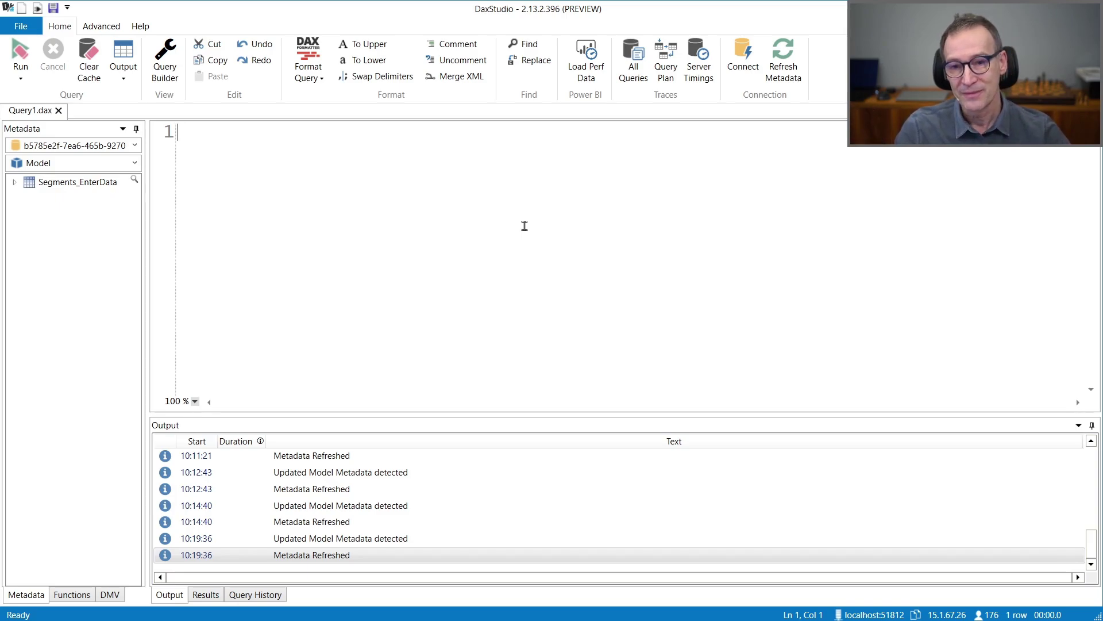
ctrl+scroll(524, 226, up, 2)
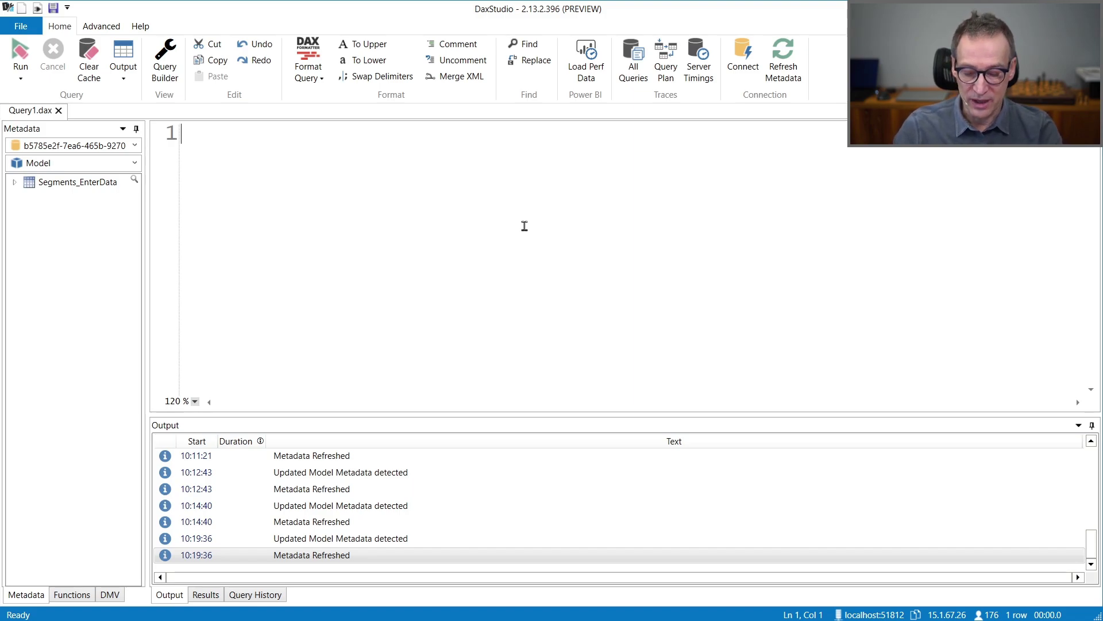
text(EVALUATE)
- Run EVALUATE ROW returning LOW with Min Price 0 and Max Price 100
key(Return)
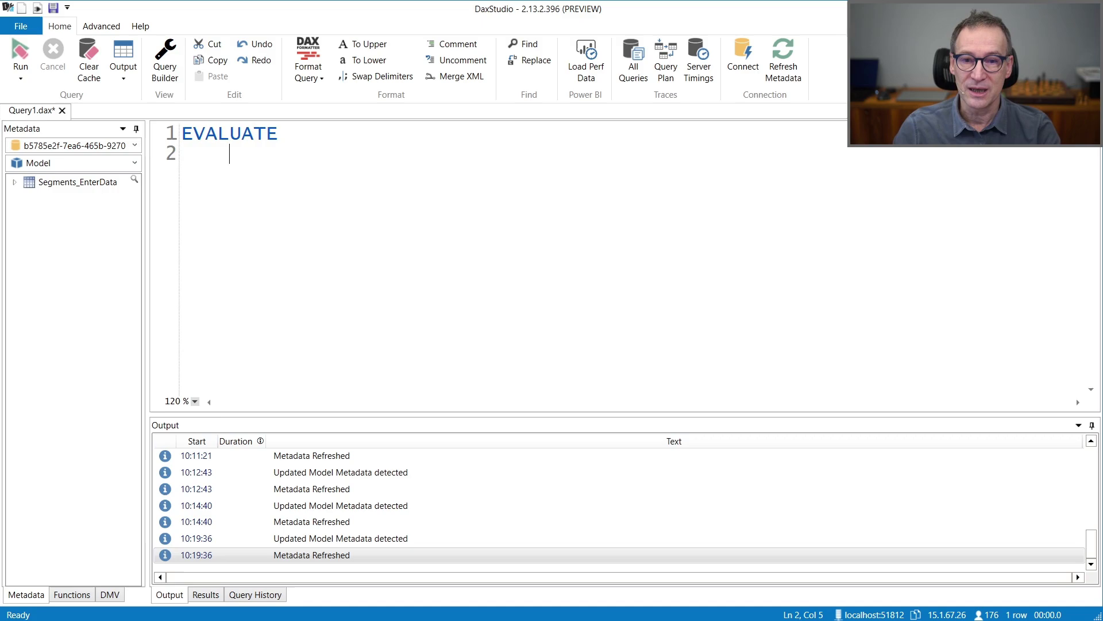
text(ROW ( ")
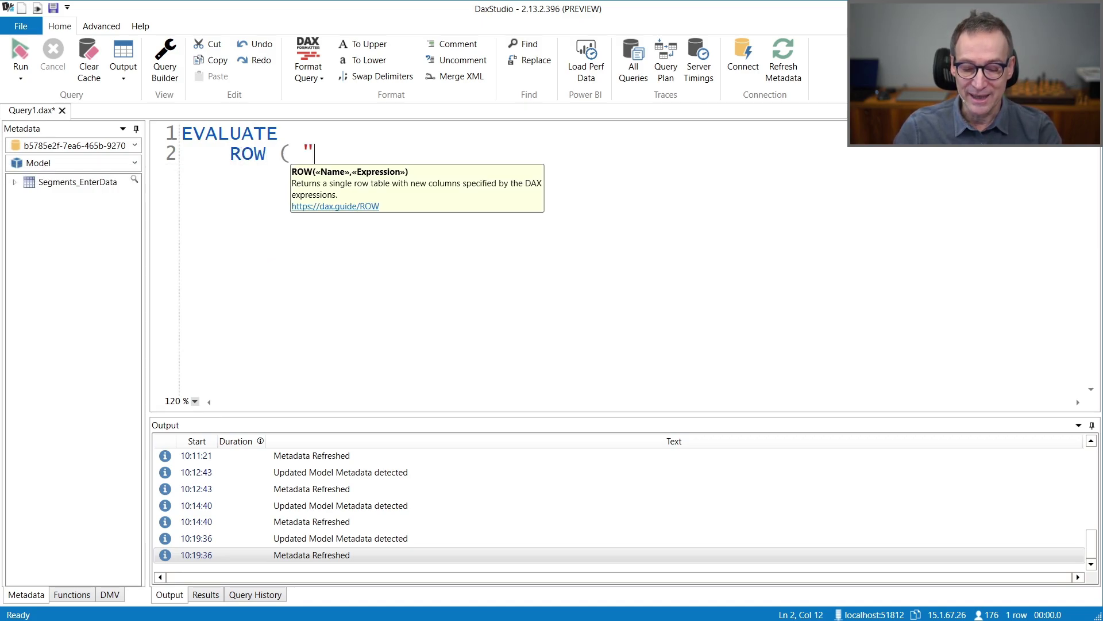
text(Price ran)
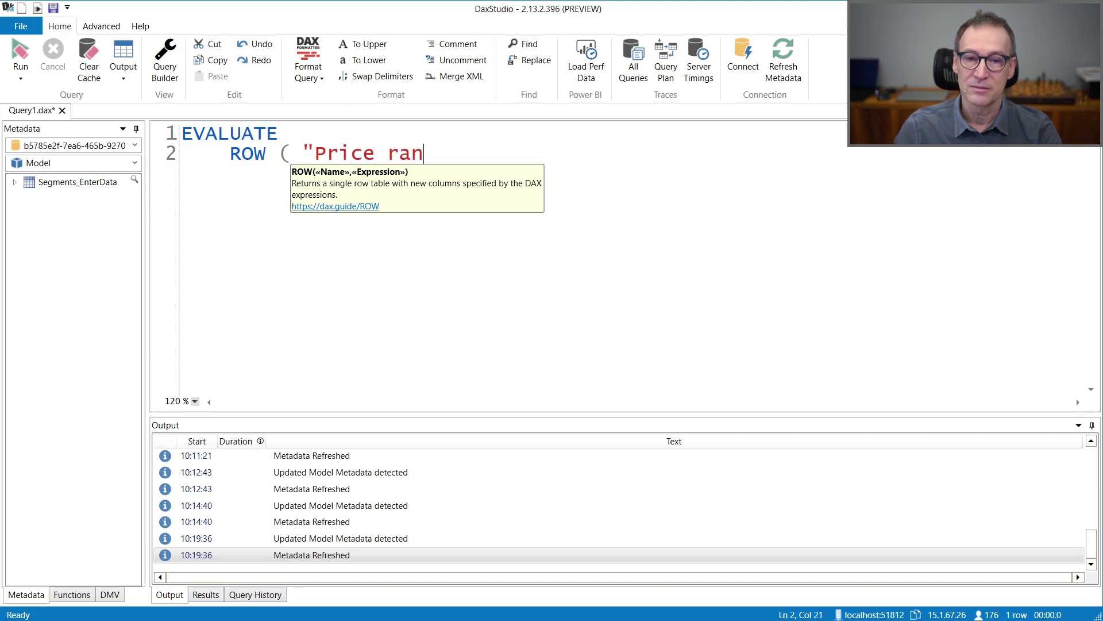
text(ge", )
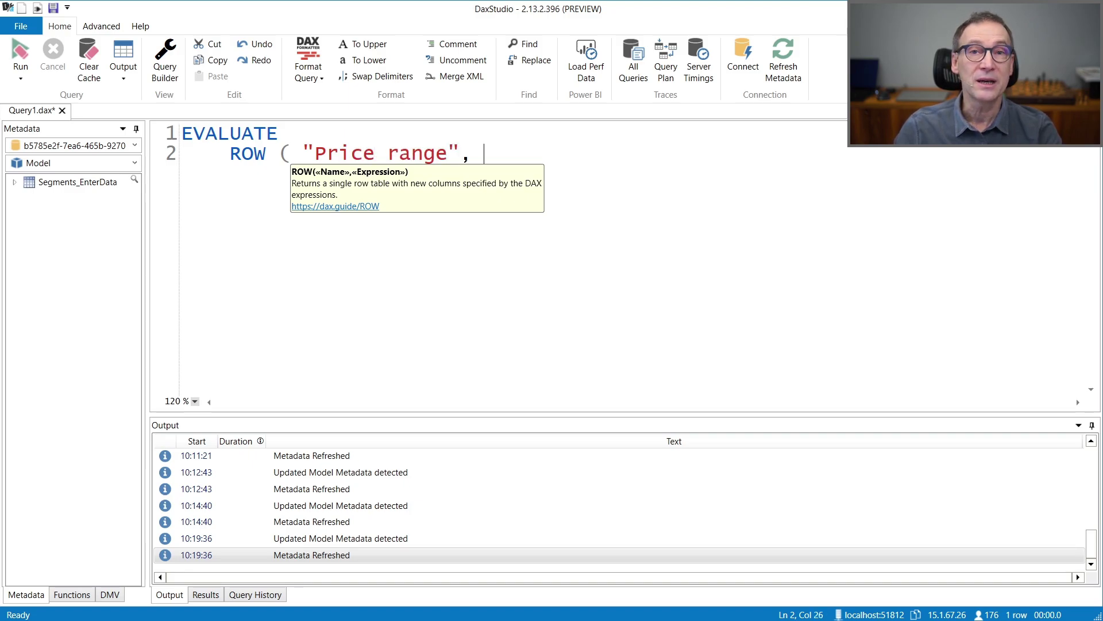
text("LO)
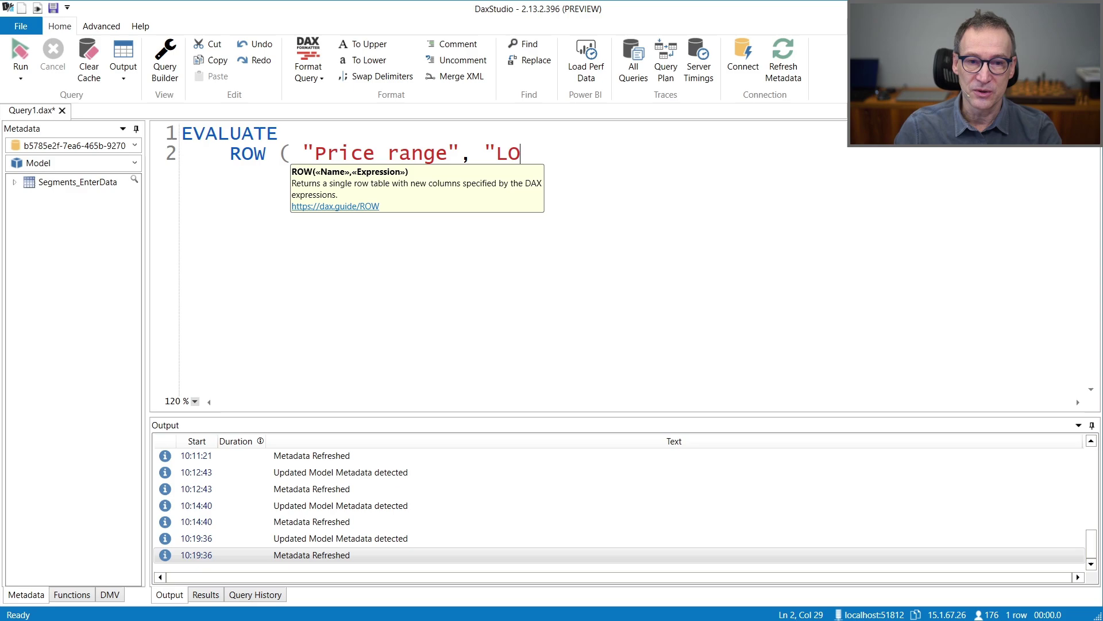
text(W", "M)
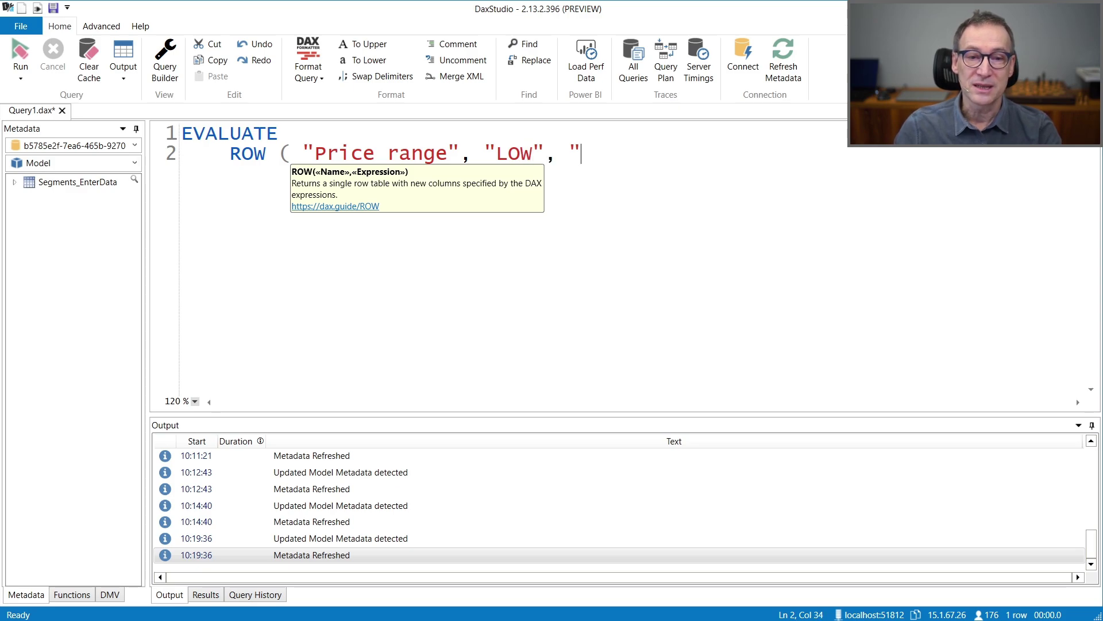
text(in )
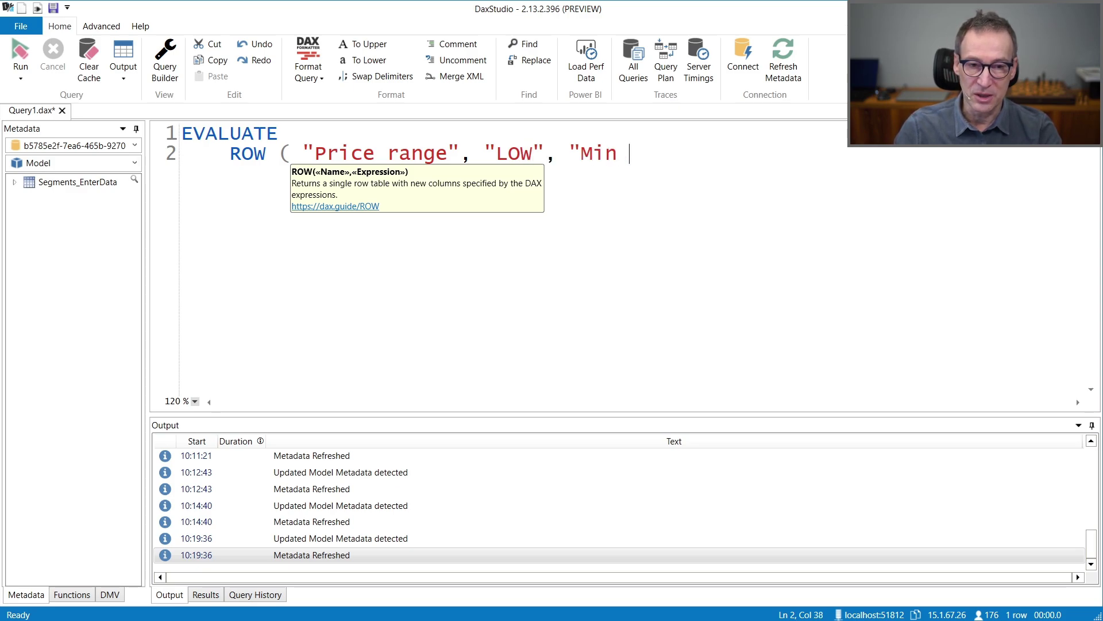
text(Price", 0, )
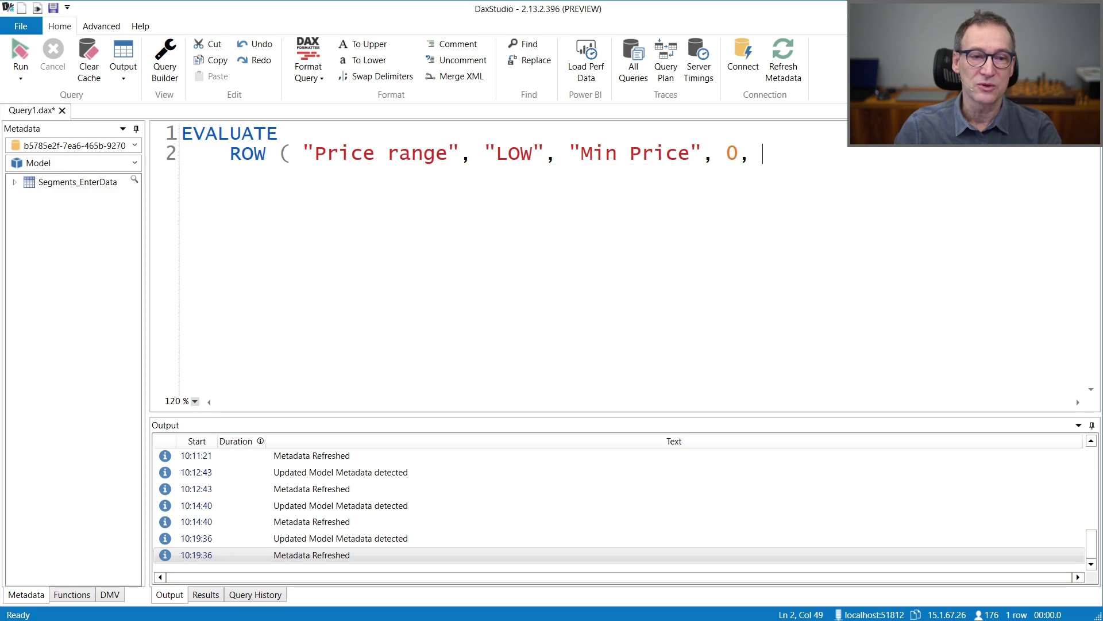
text("Max Pric)
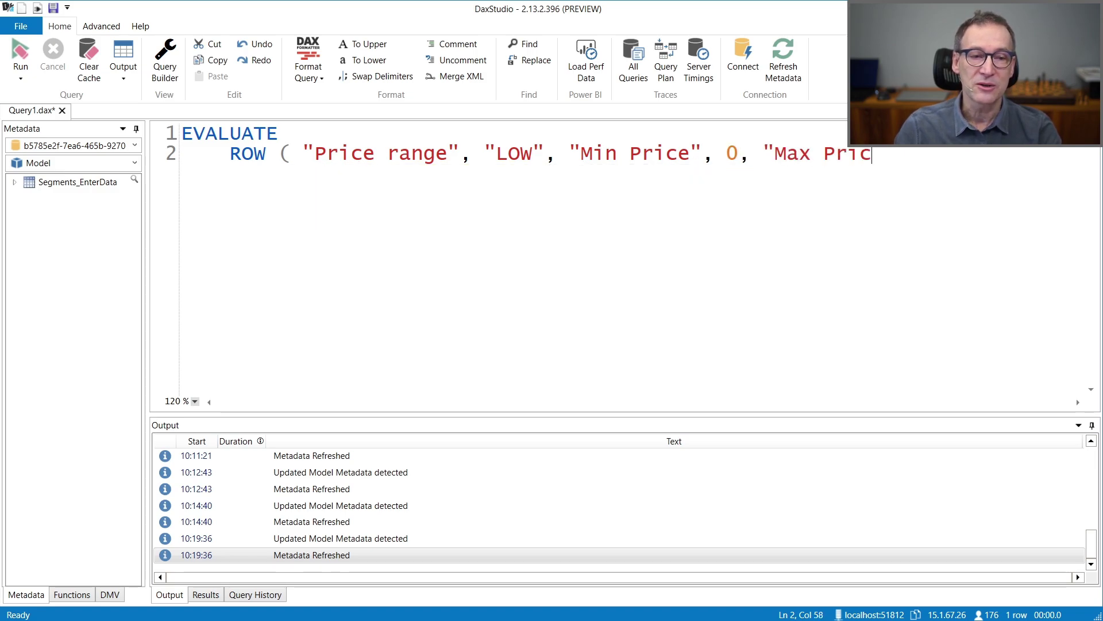
text(e", 100)
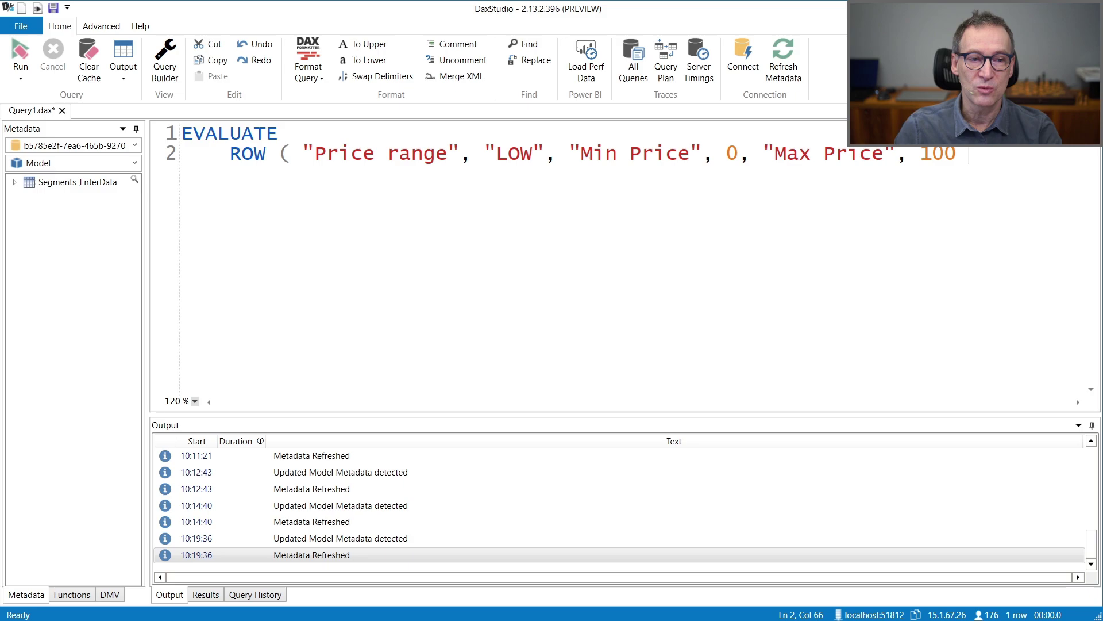
text( ))
key(F5)
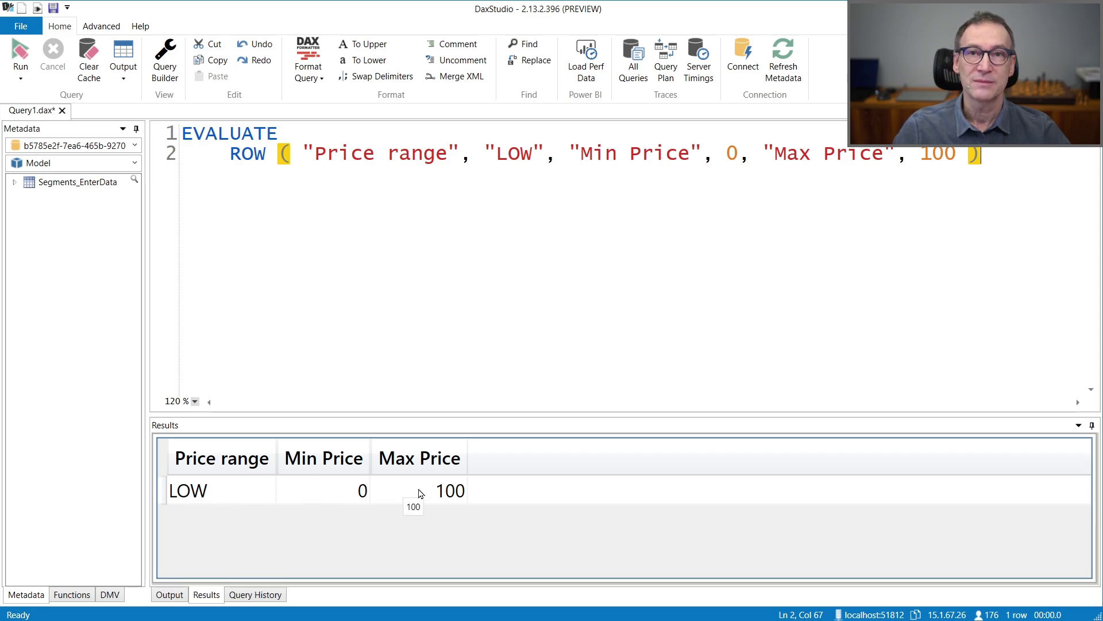
click(510, 135)
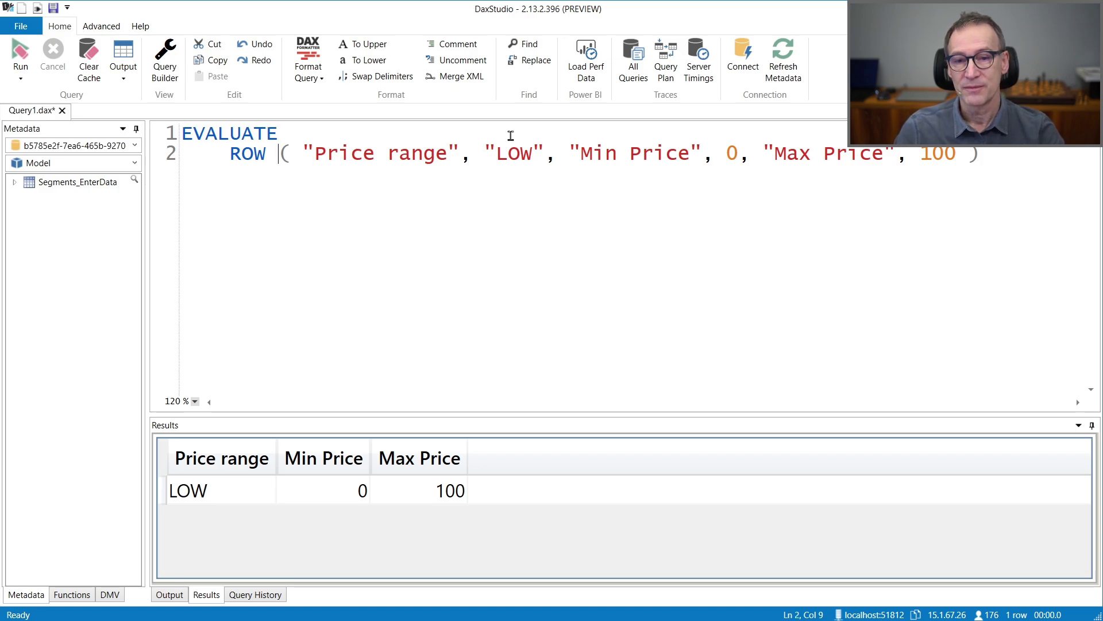
- Add a copied ROW line edited to MEDIUM with prices 100 and 1000
key(shift+End)
key(ctrl+c)
key(End)
text(,)
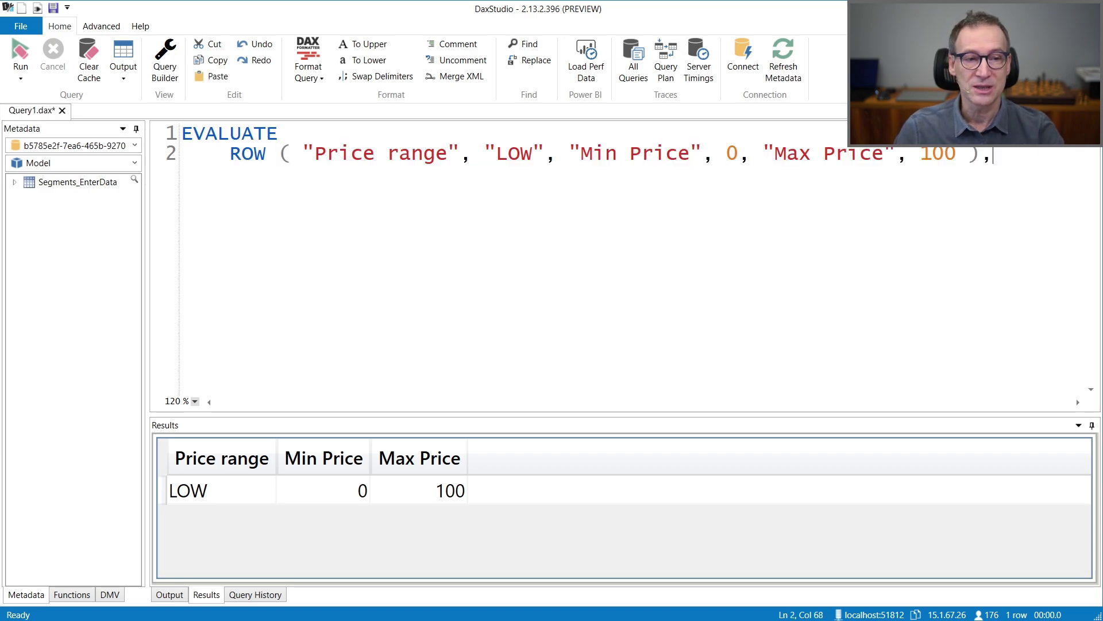
key(Return)
key(ctrl+v)
key(Home)
key(ctrl+Right)
key(ctrl+Right)
key(ctrl+Right)
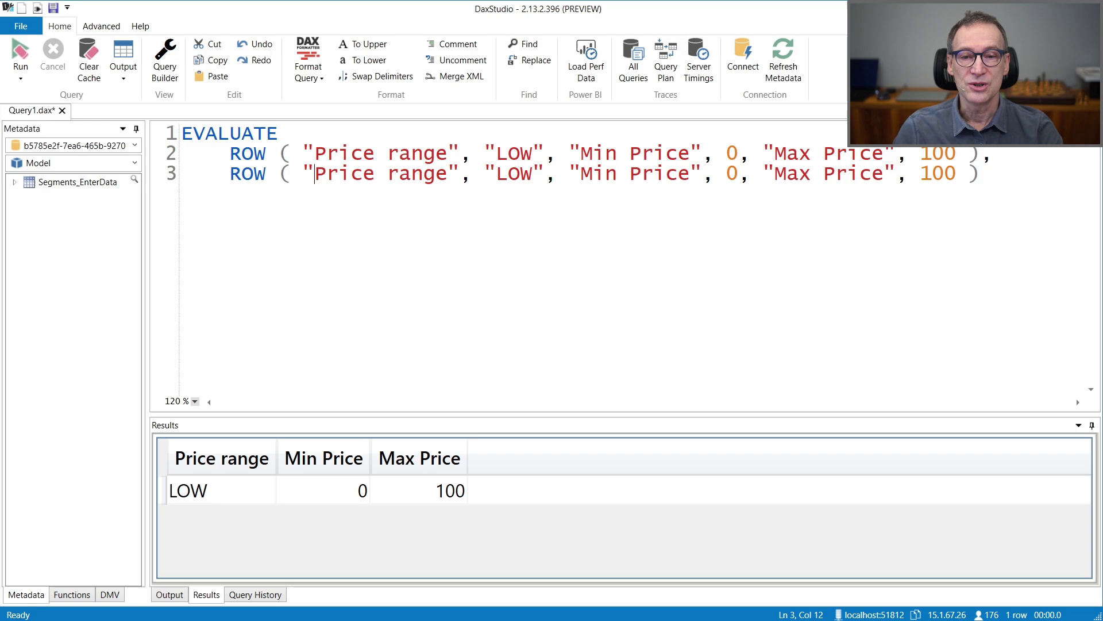
key(ctrl+shift+Right)
text(ME)
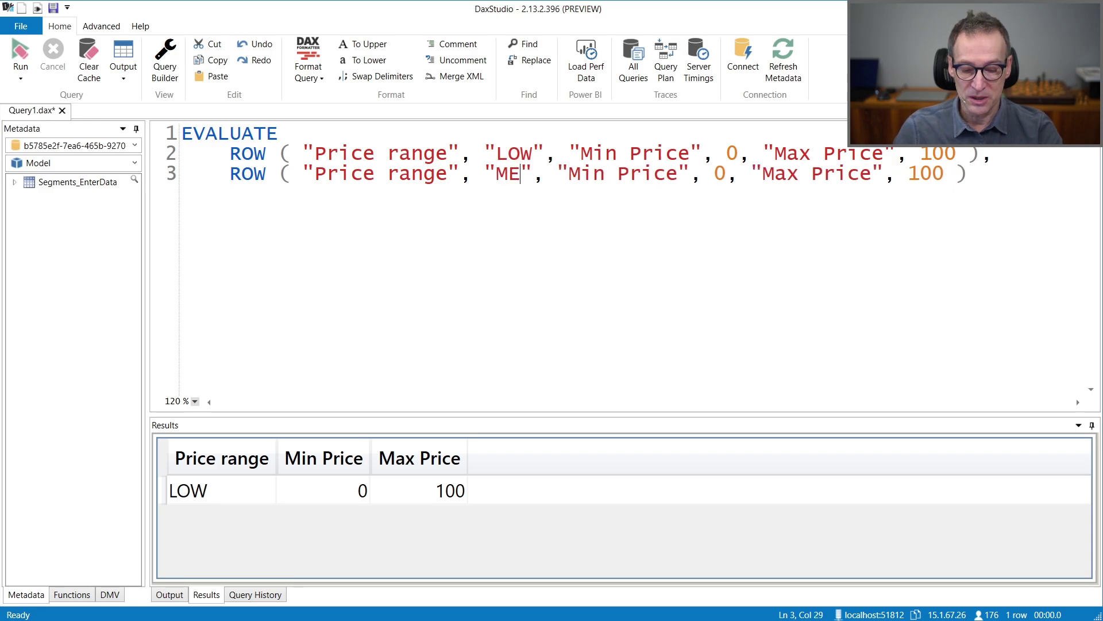
text(DIUM)
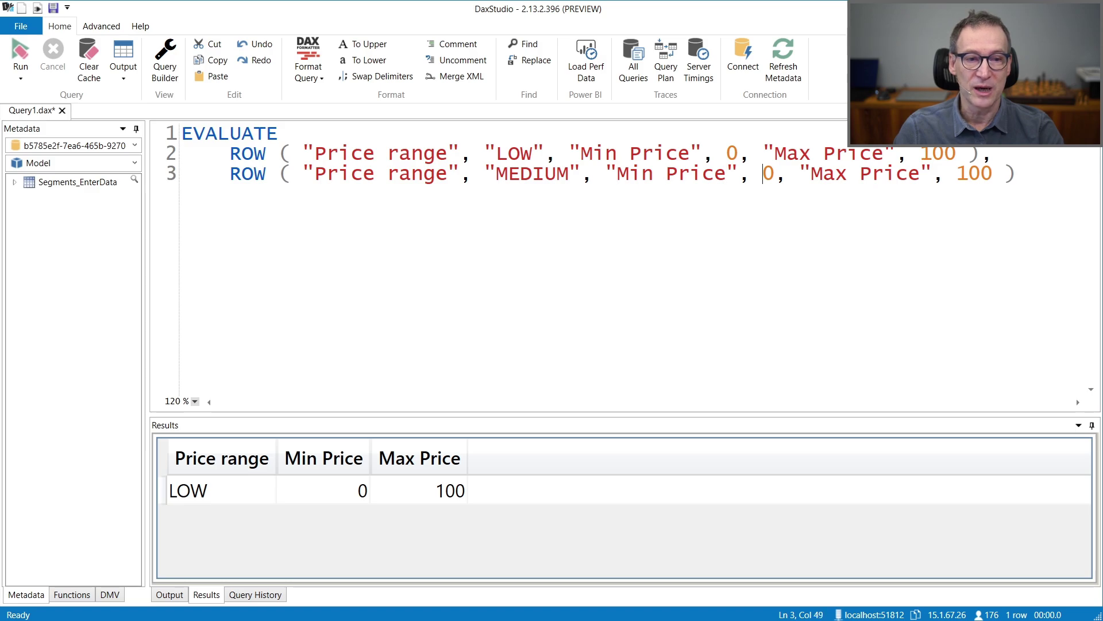
key(Delete)
text(100)
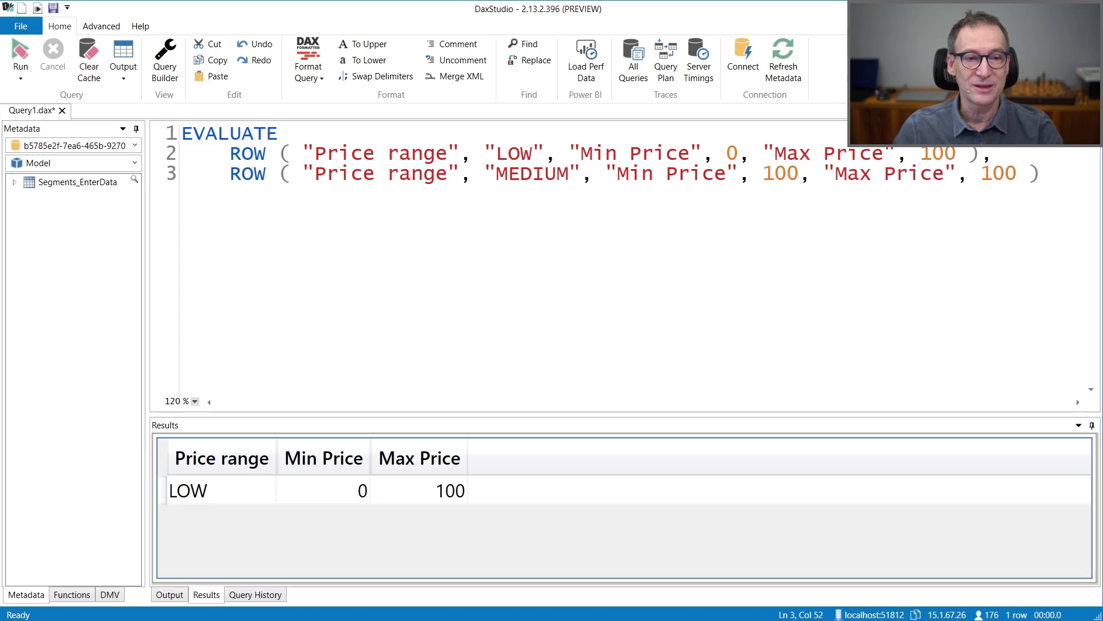
key(End)
key(Left)
key(Left)
text(0)
- Insert UNION under EVALUATE and indent the LOW and MEDIUM rows beneath it
key(Up)
key(Up)
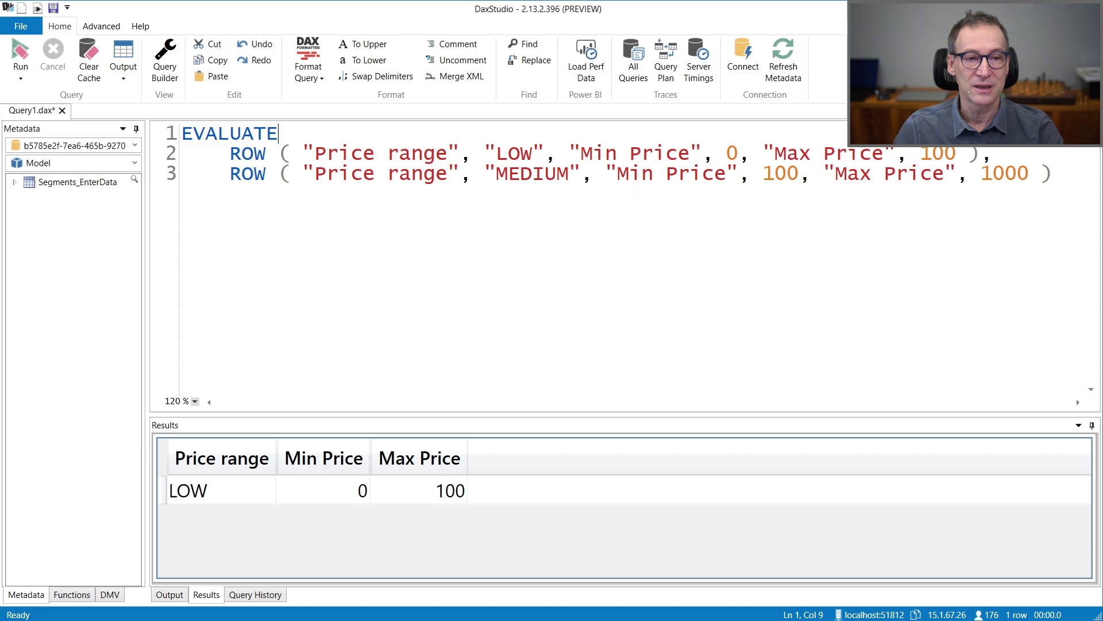
key(Return)
text(UNIO)
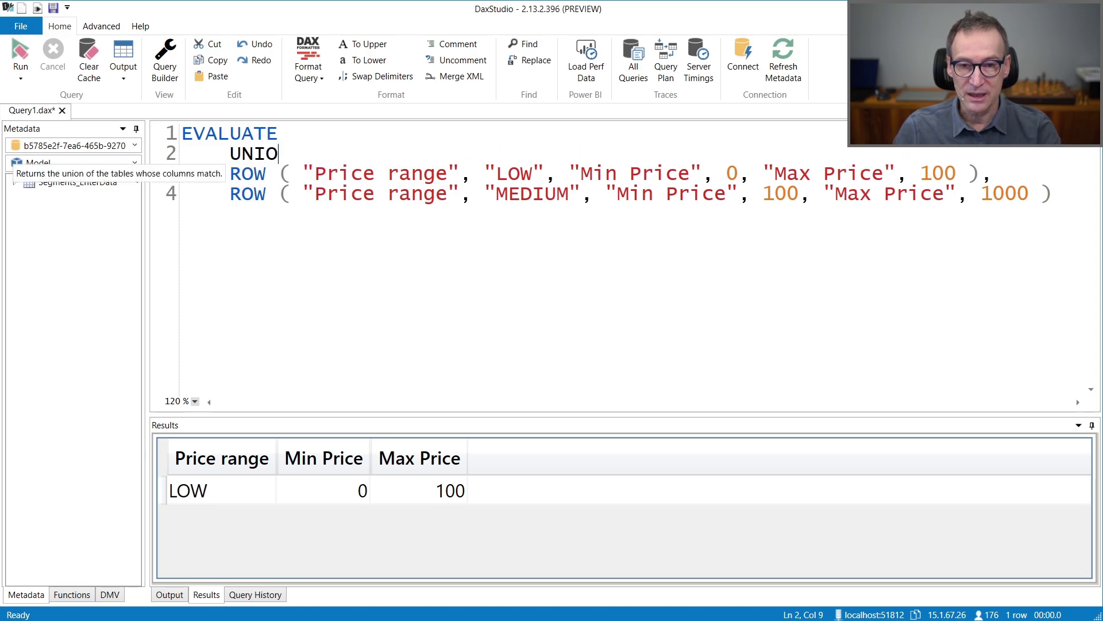
text(N ()
key(Down)
key(Home)
key(shift+Down)
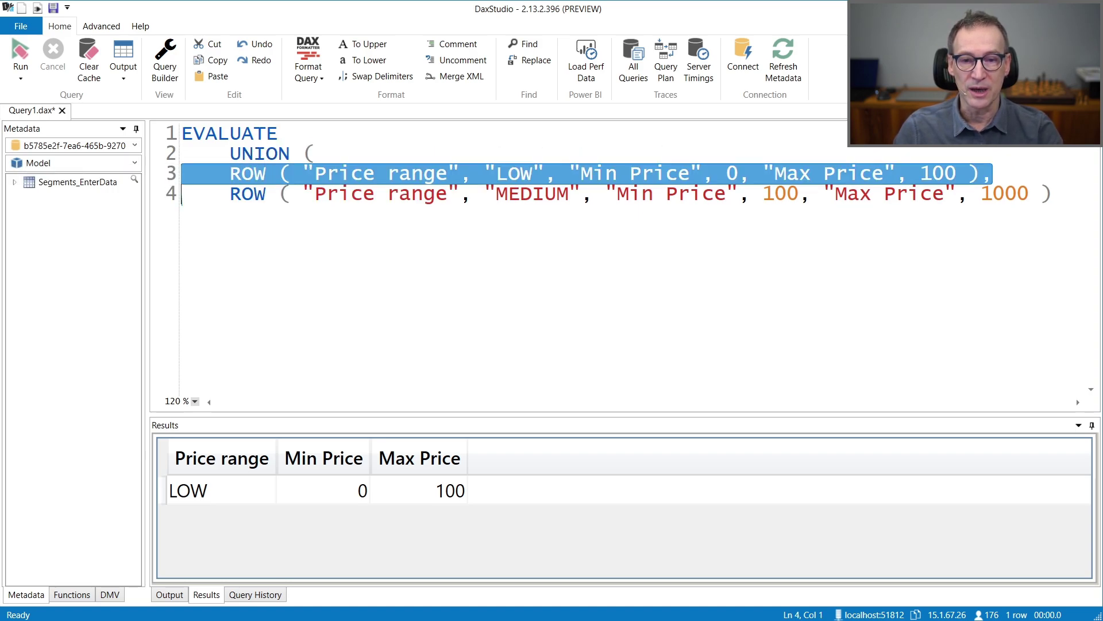
key(shift+End)
key(Tab)
key(End)
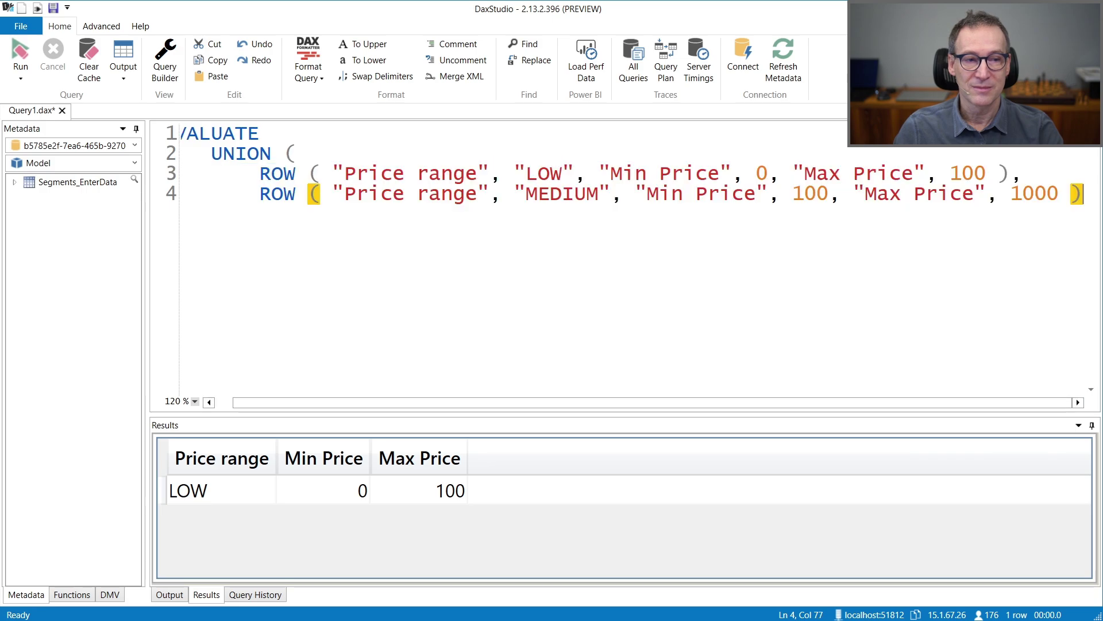
text(,)
- Add a third ROW line edited to HIGH with prices 1000 and 99999
key(shift+Home)
key(ctrl+c)
key(End)
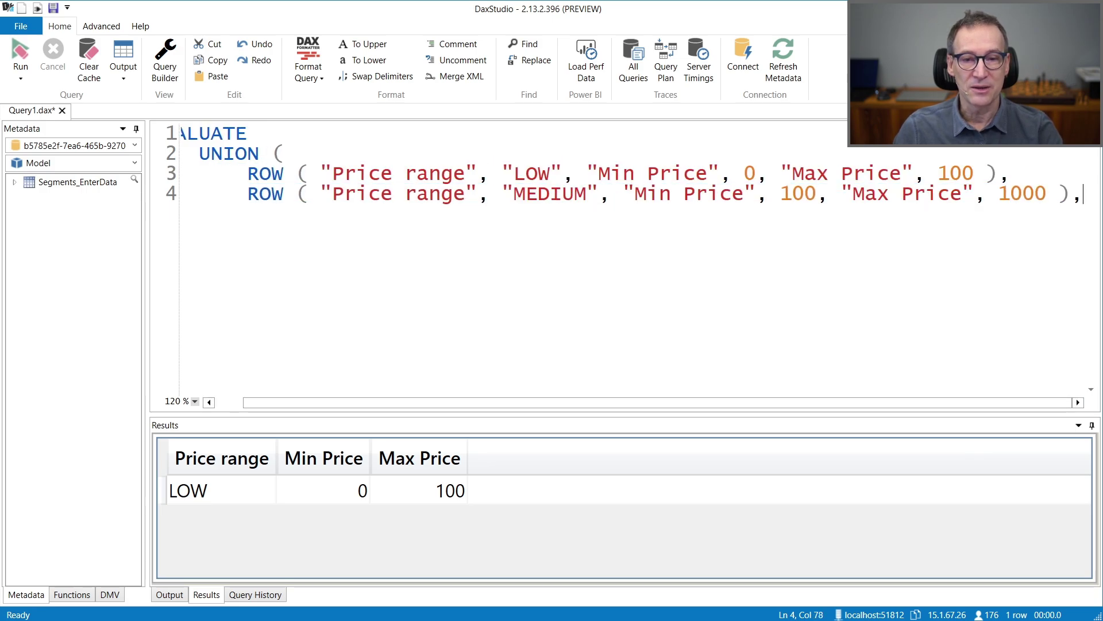
key(Return)
key(ctrl+v)
key(Home)
key(ctrl+Right)
key(ctrl+Right)
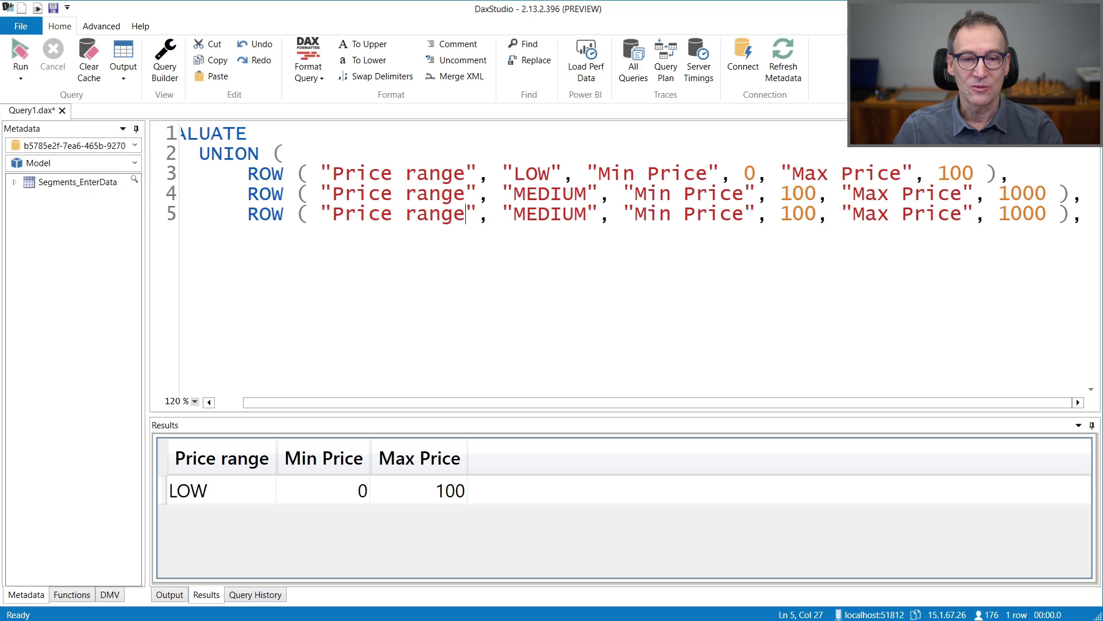
key(ctrl+shift+Right)
text(HIGH)
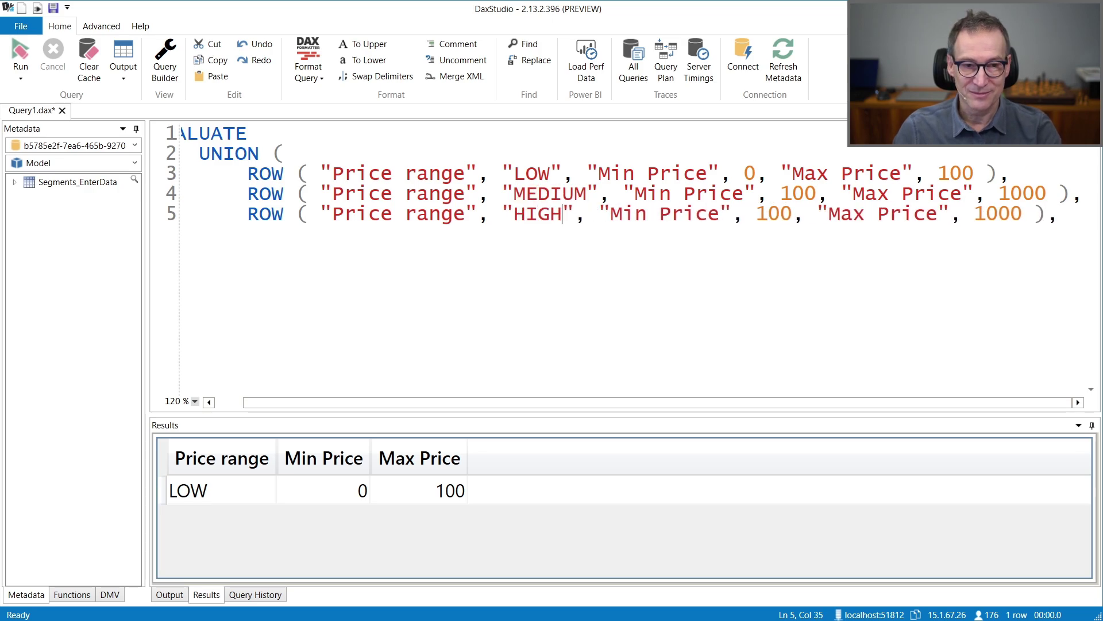
text(0)
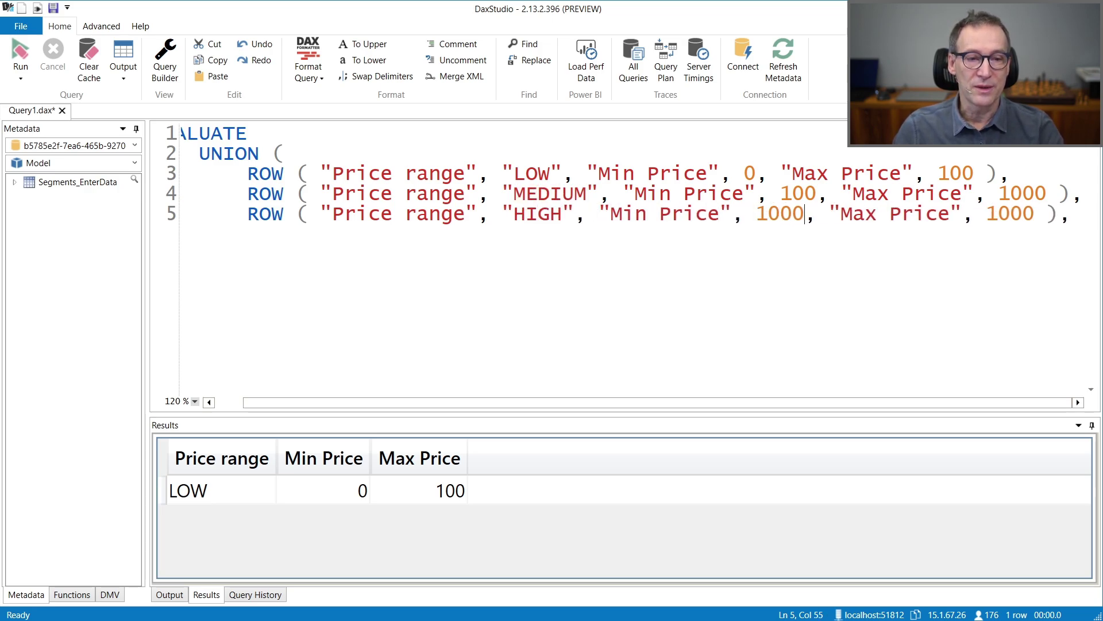
key(End)
key(Left)
key(Left)
key(Left)
key(ctrl+shift+Left)
text(9)
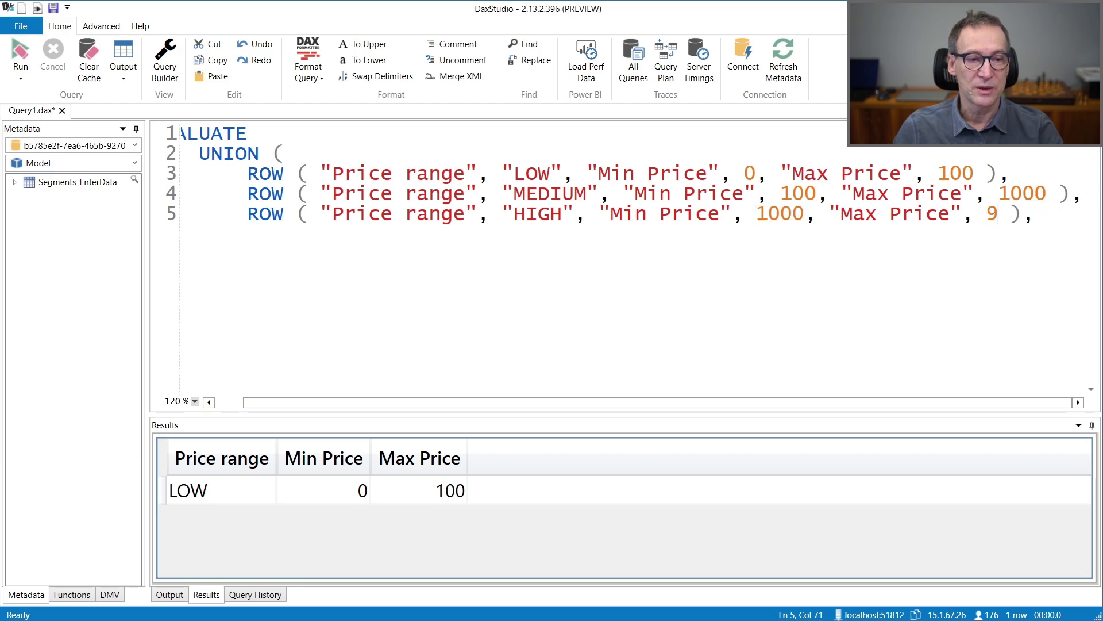
text(9999)
- Remove the trailing comma, close UNION, and run the three-row query
key(End)
key(BackSpace)
key(Return)
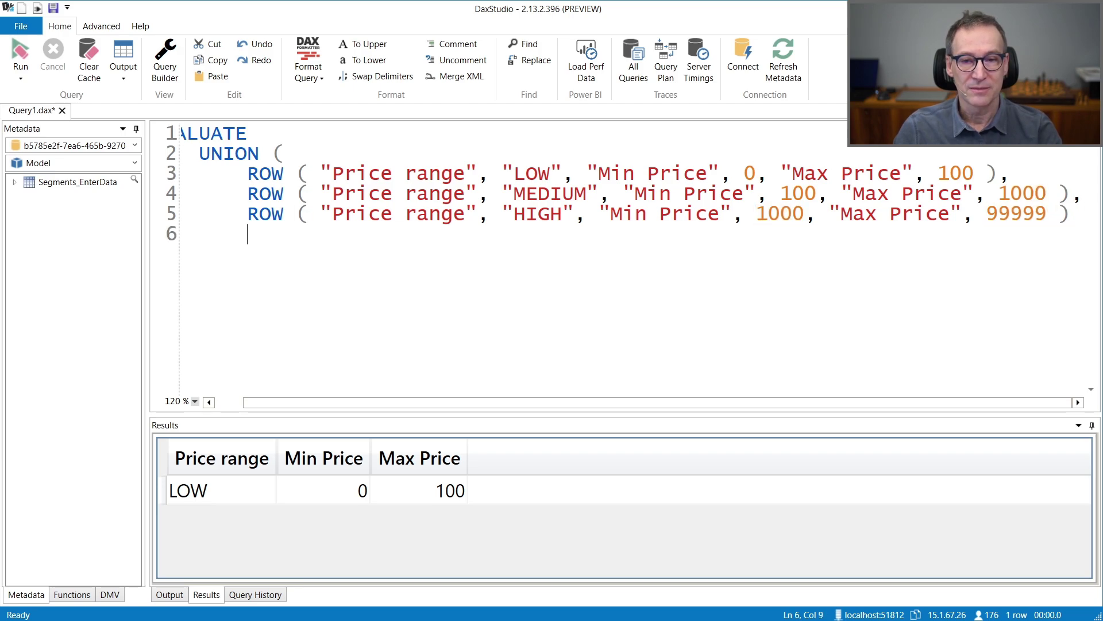
key(BackSpace)
key(BackSpace)
key(BackSpace)
text())
key(F5)
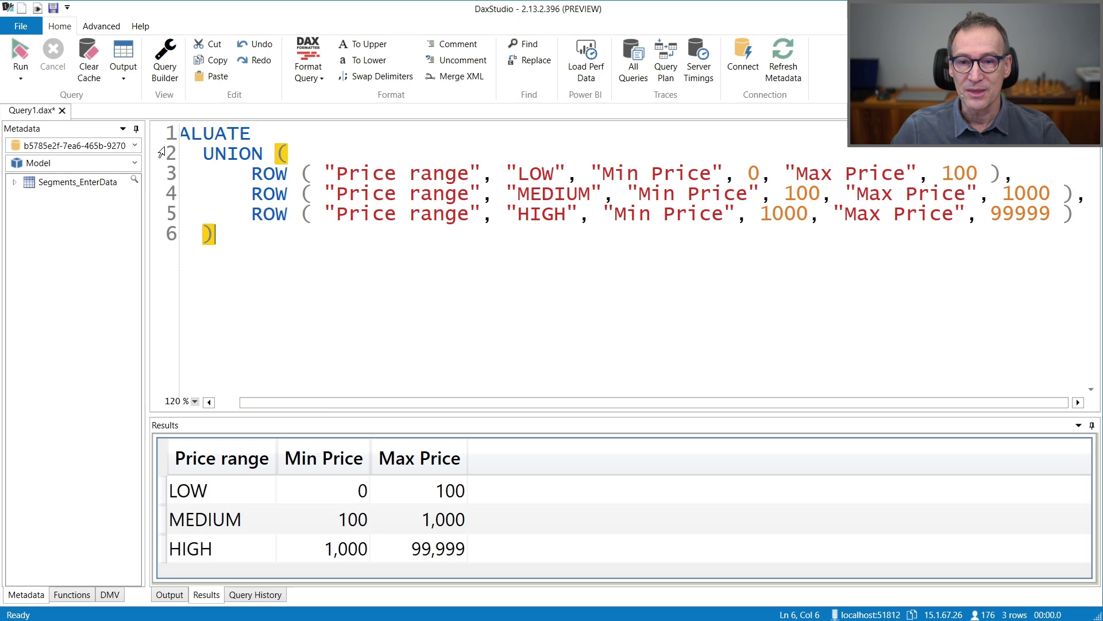
- Rearrange the editor layout, toggling the metadata panel and redocking the results pane
click(135, 130)
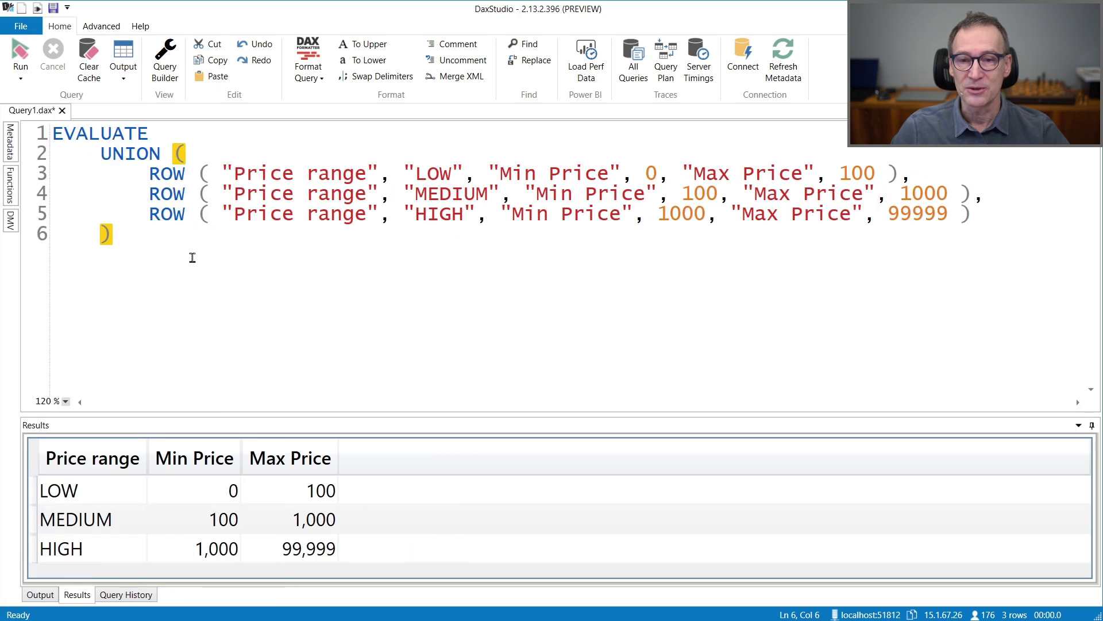
drag(192, 258, 11, 149)
click(10, 148)
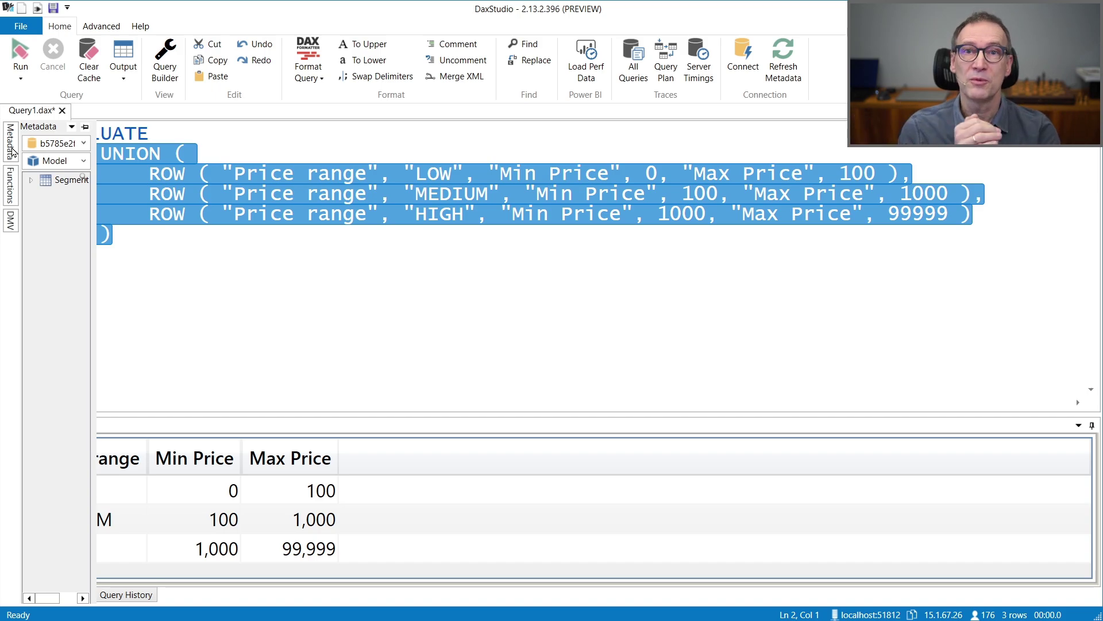
click(373, 243)
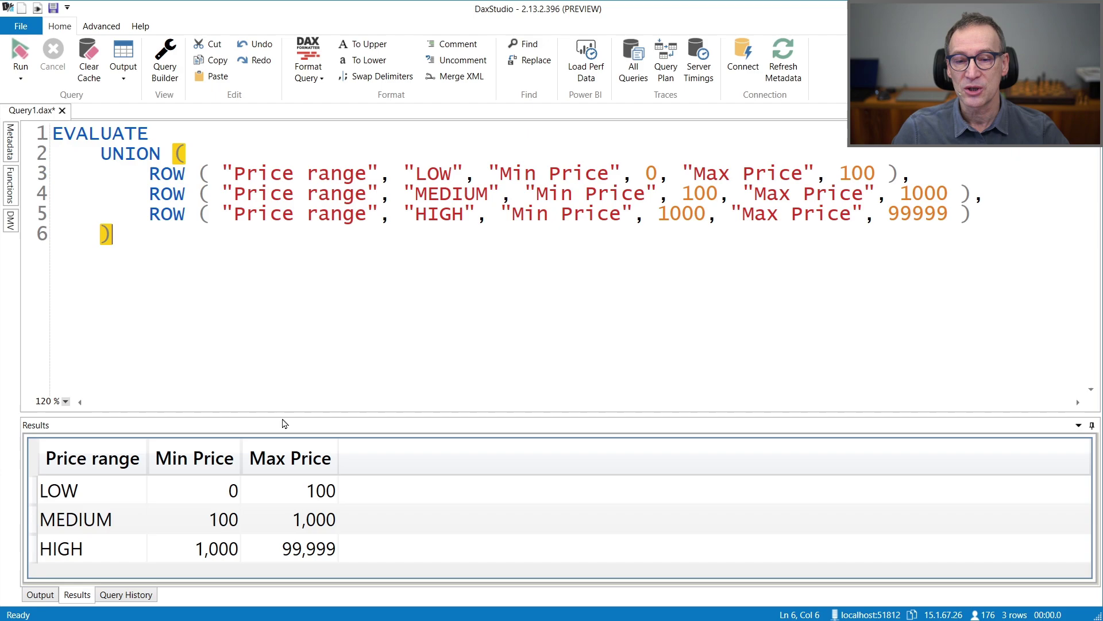
drag(237, 425, 134, 281)
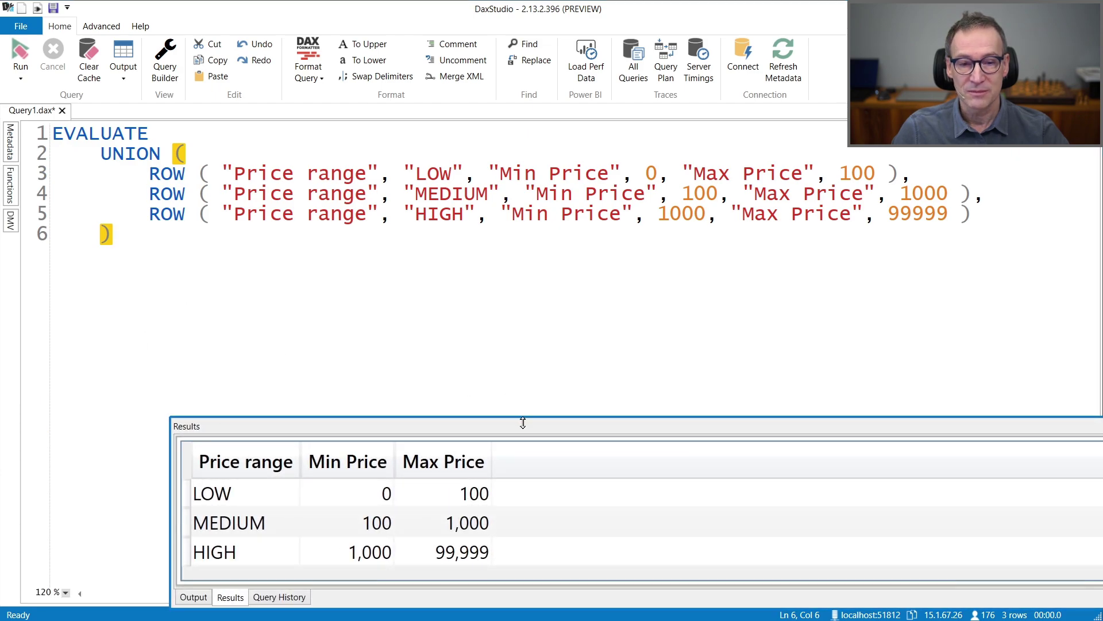
drag(528, 434, 556, 595)
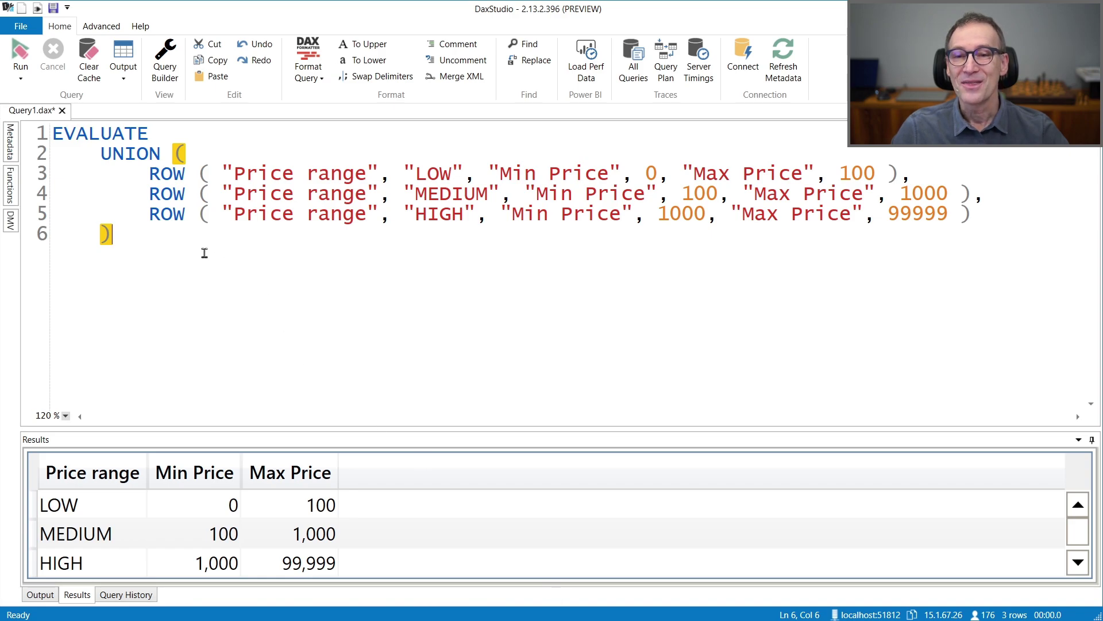
- Copy the full UNION expression on lines 2–6
drag(203, 249, 34, 153)
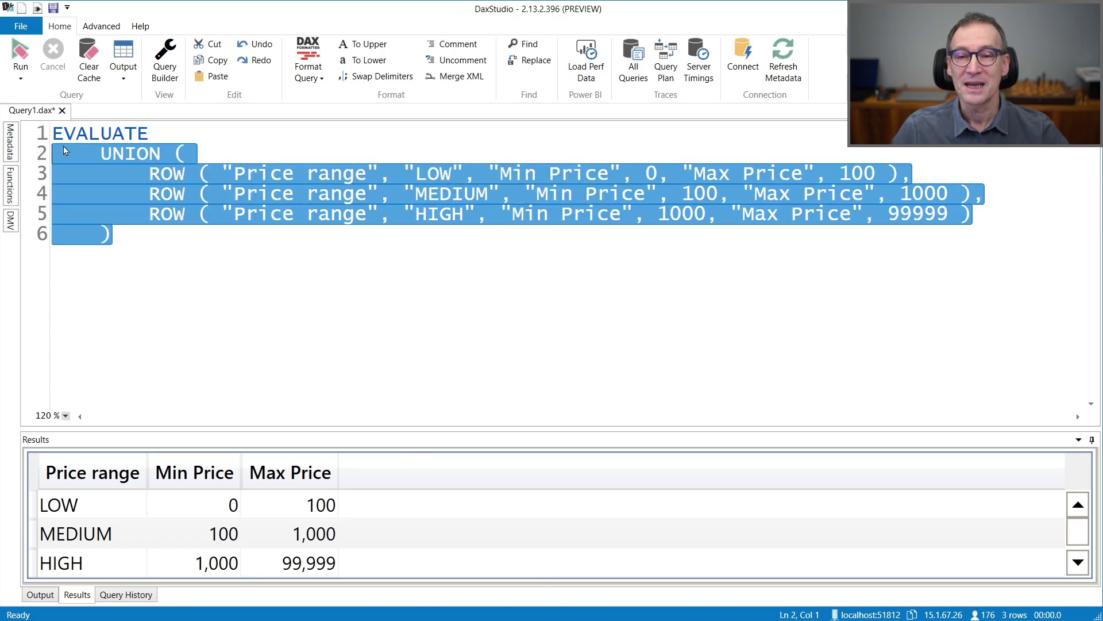
right_click(136, 172)
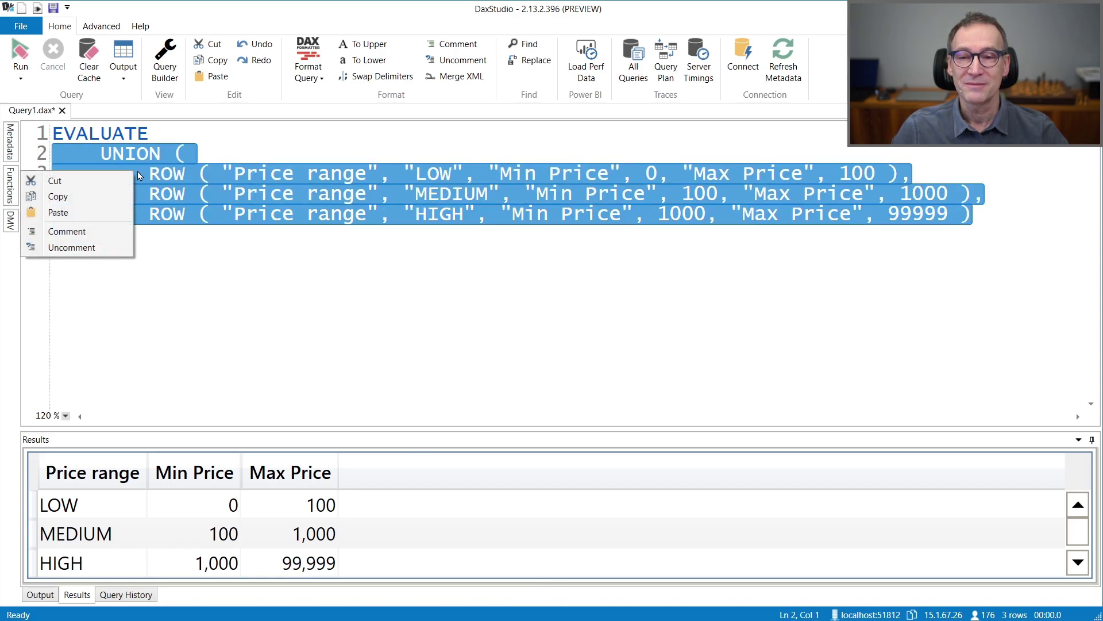
click(111, 198)
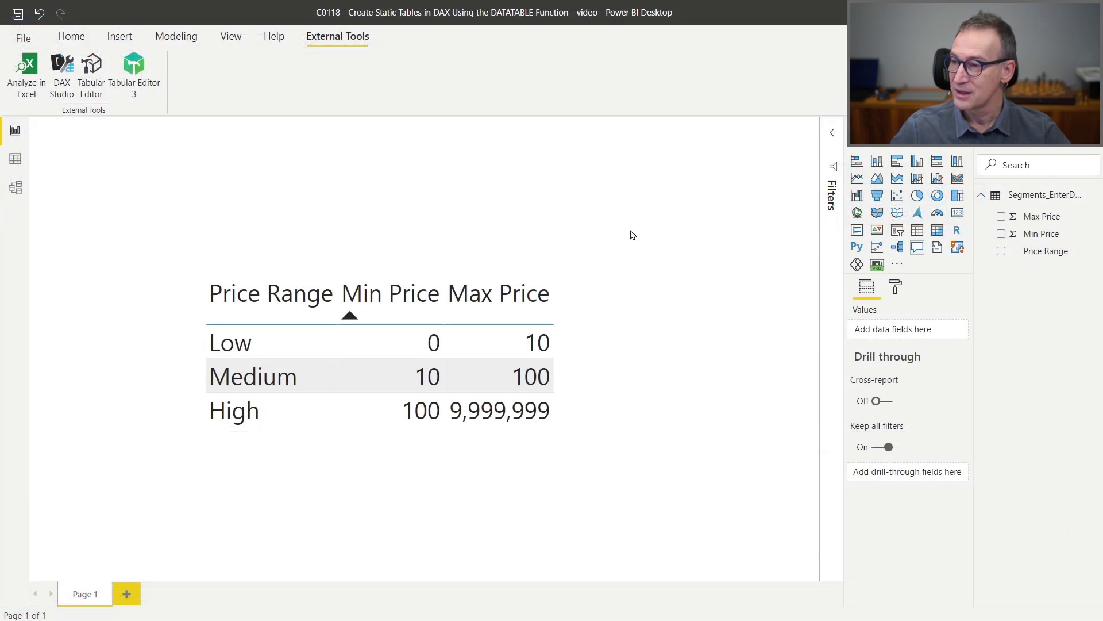
- Create the 'Price Range' table from the pasted UNION formula and view its rows
click(71, 37)
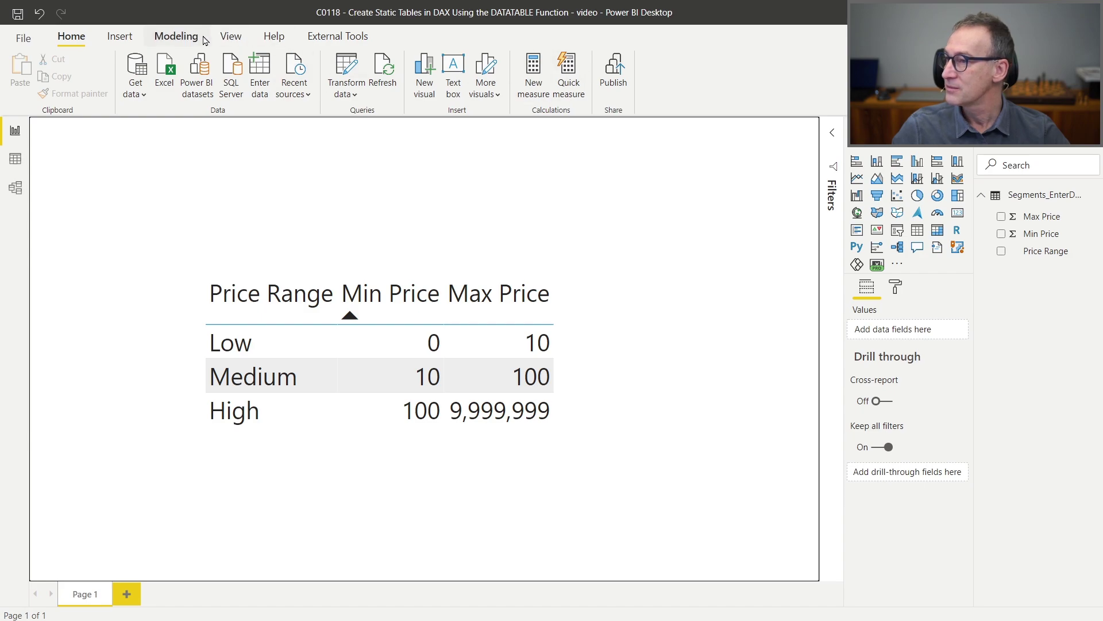
click(175, 36)
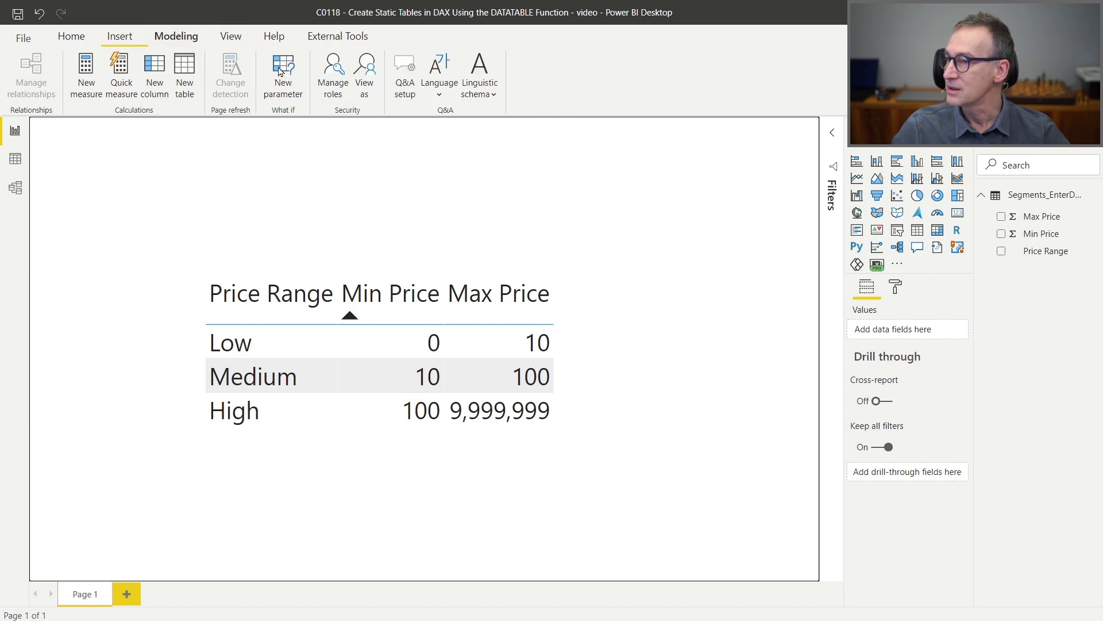
click(185, 70)
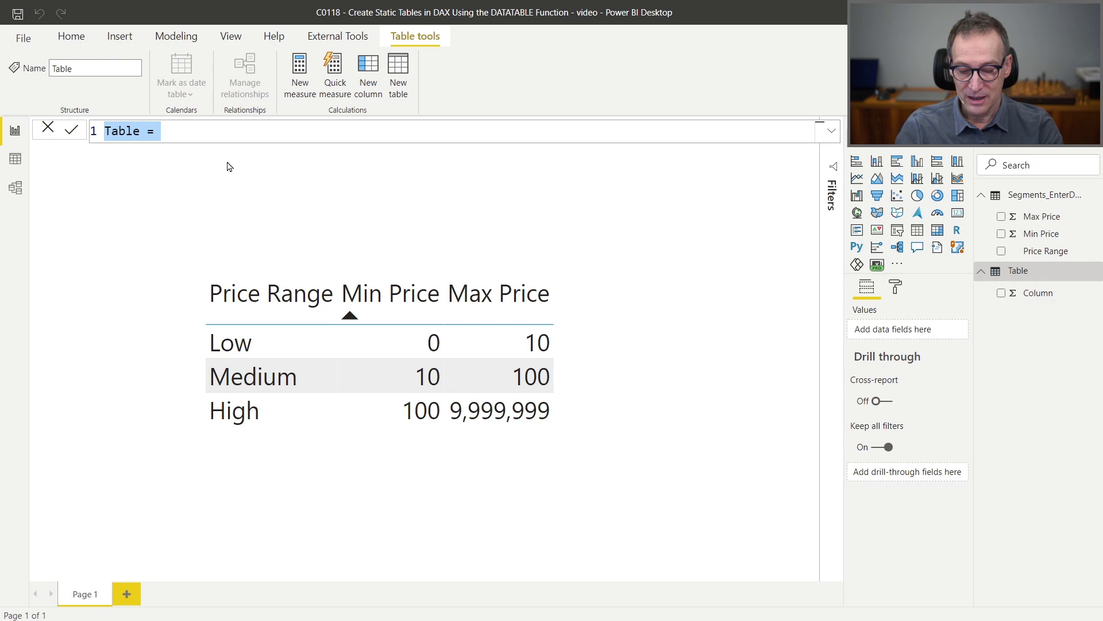
text(Price Range)
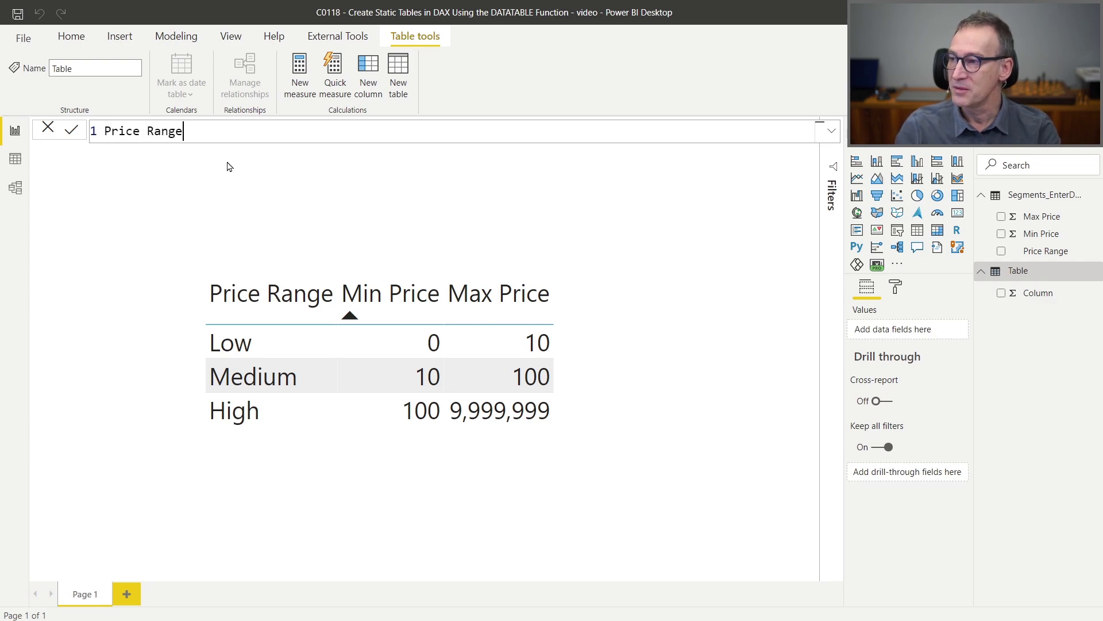
text( =)
key(Escape)
key(shift+Return)
key(ctrl+v)
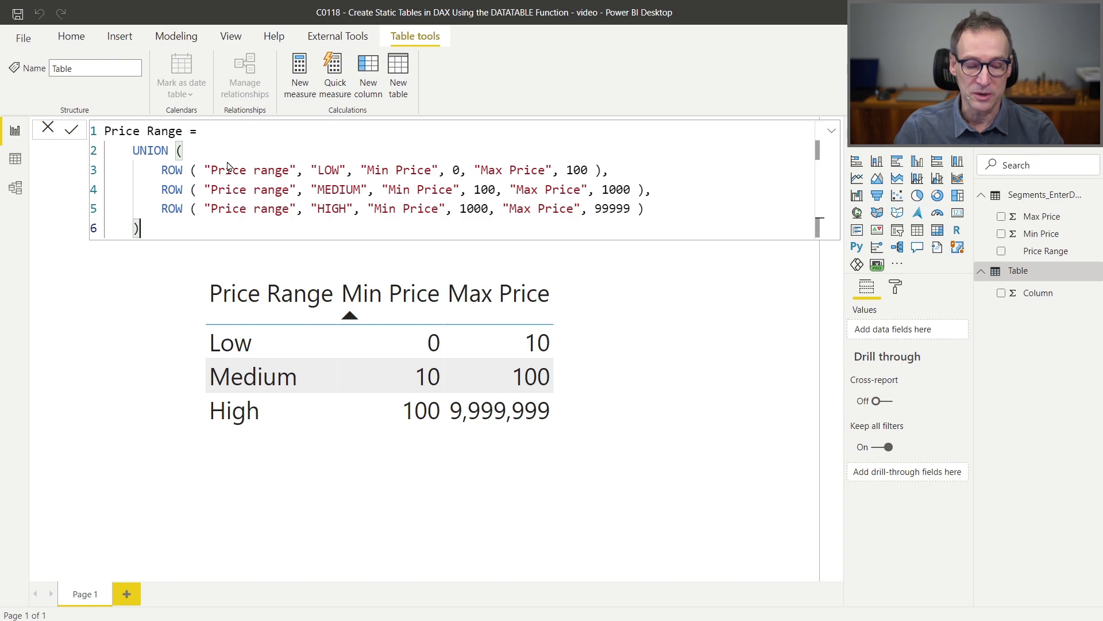
key(Return)
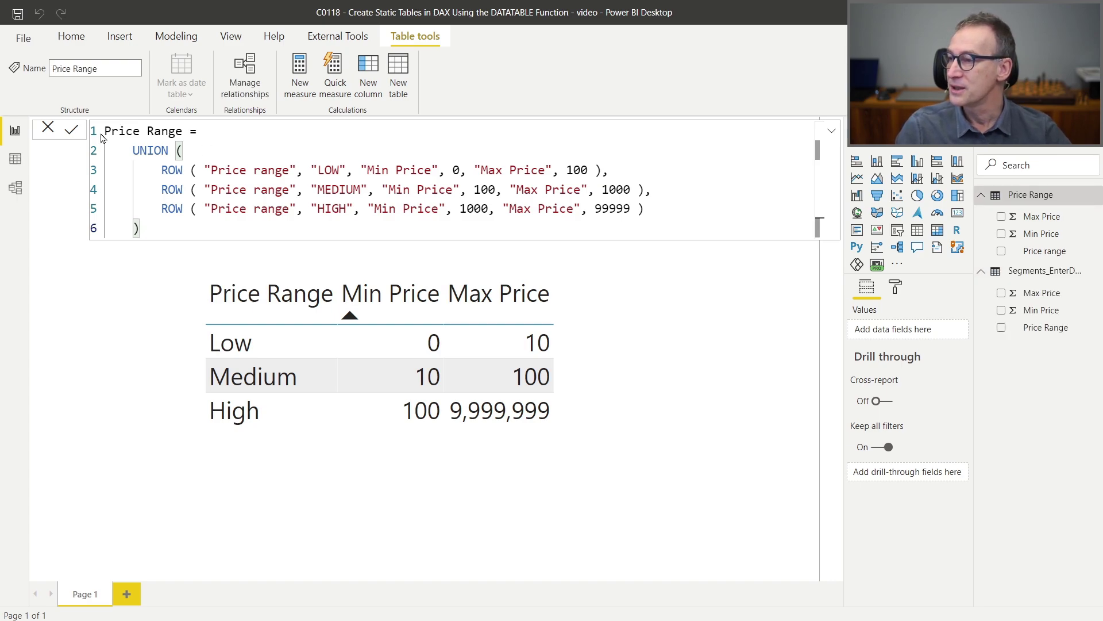
click(15, 159)
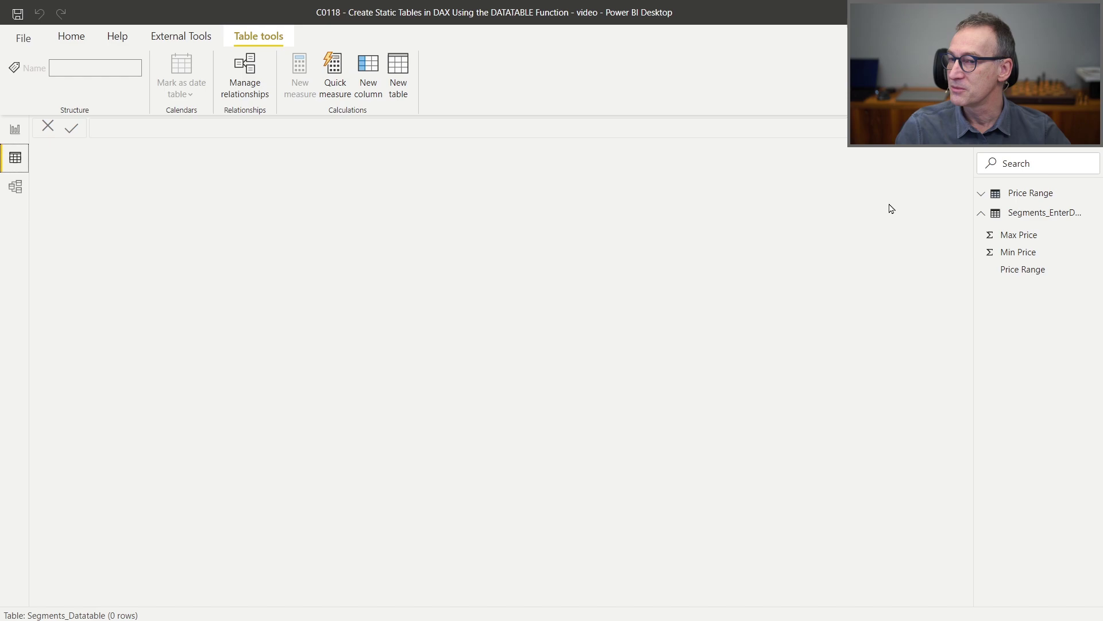
click(1029, 193)
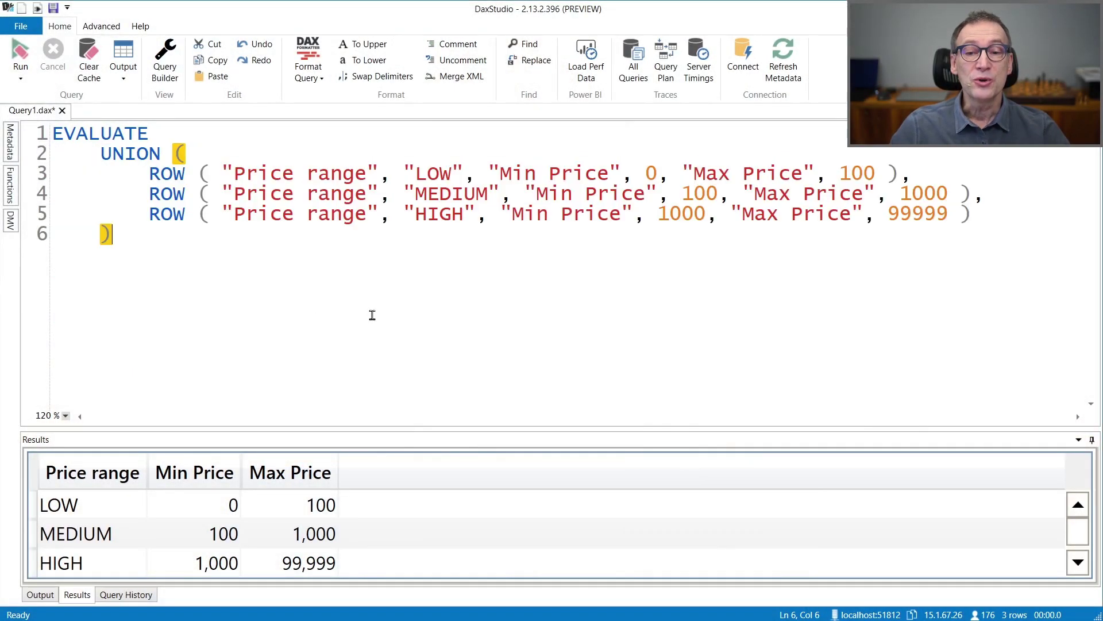
- Pad lines 3 and 5 with spaces so the Min Price arguments align
click(234, 173)
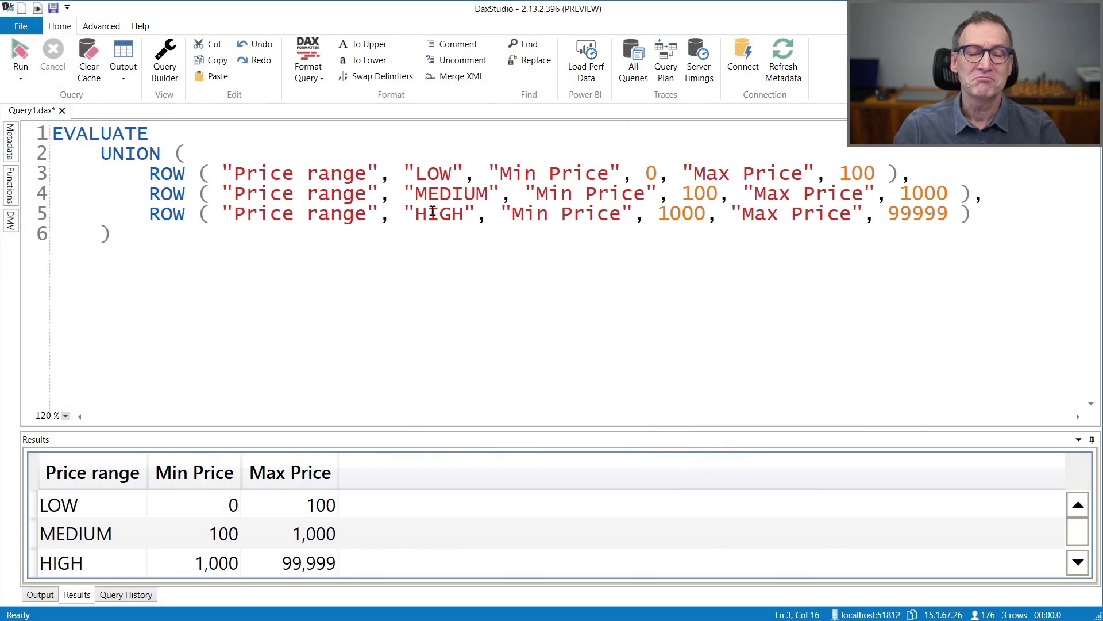
key(ctrl+shift+Right)
key(ctrl+shift+Right)
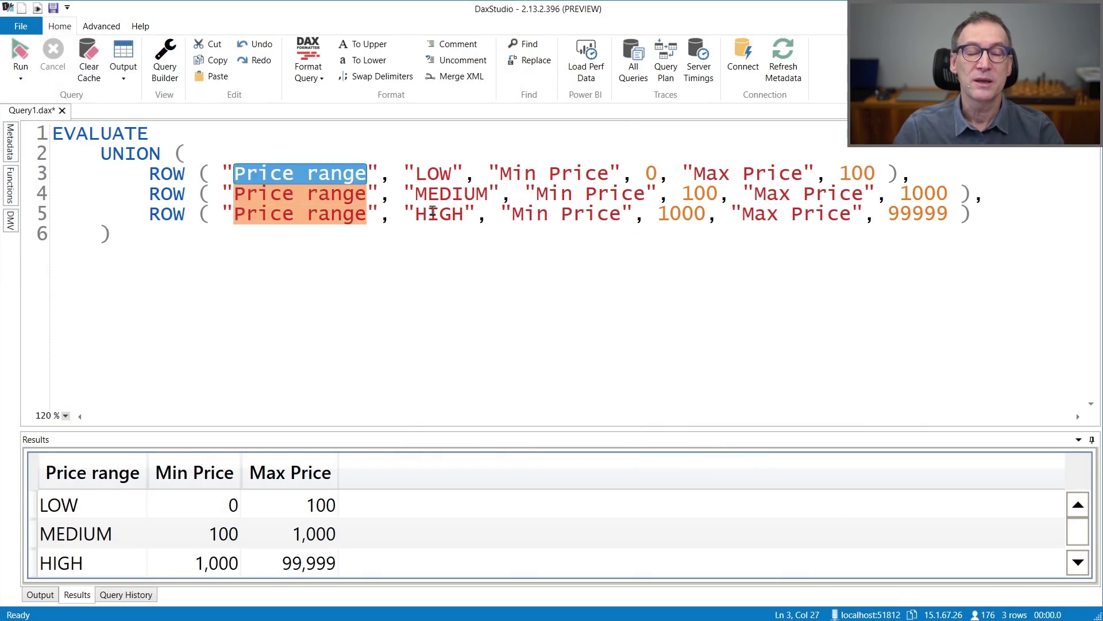
key(ctrl+Right)
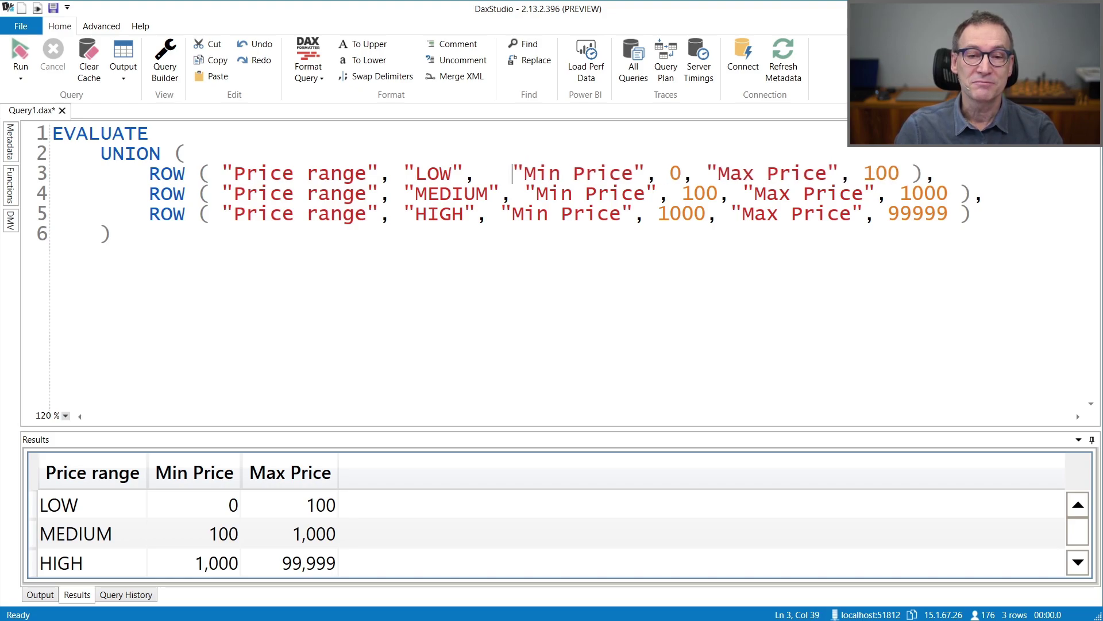
key(Down)
key(Down)
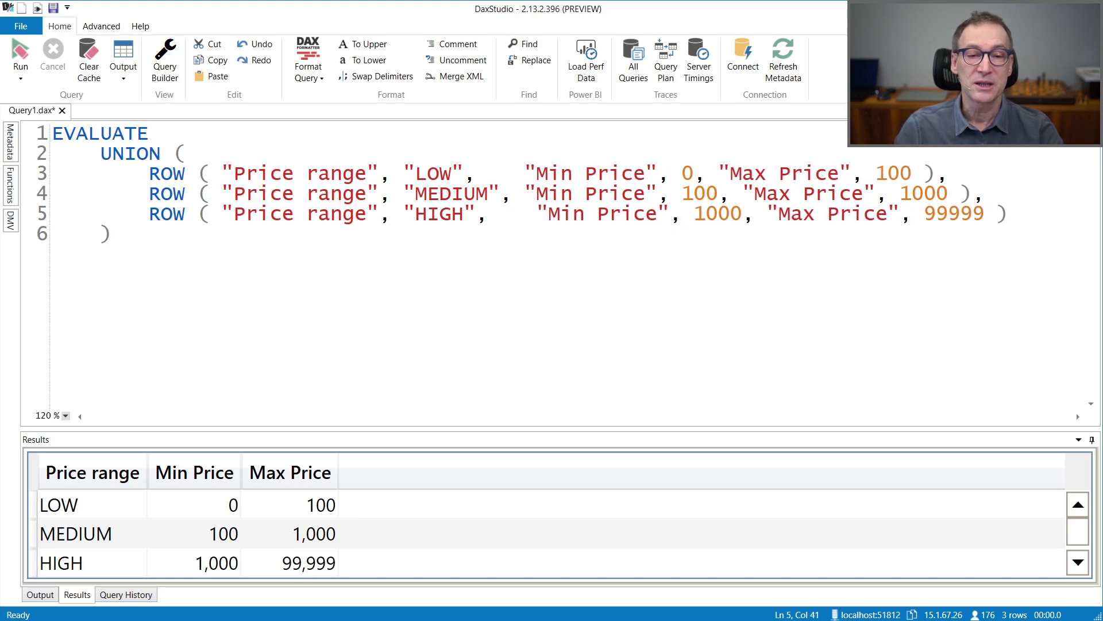
key(BackSpace)
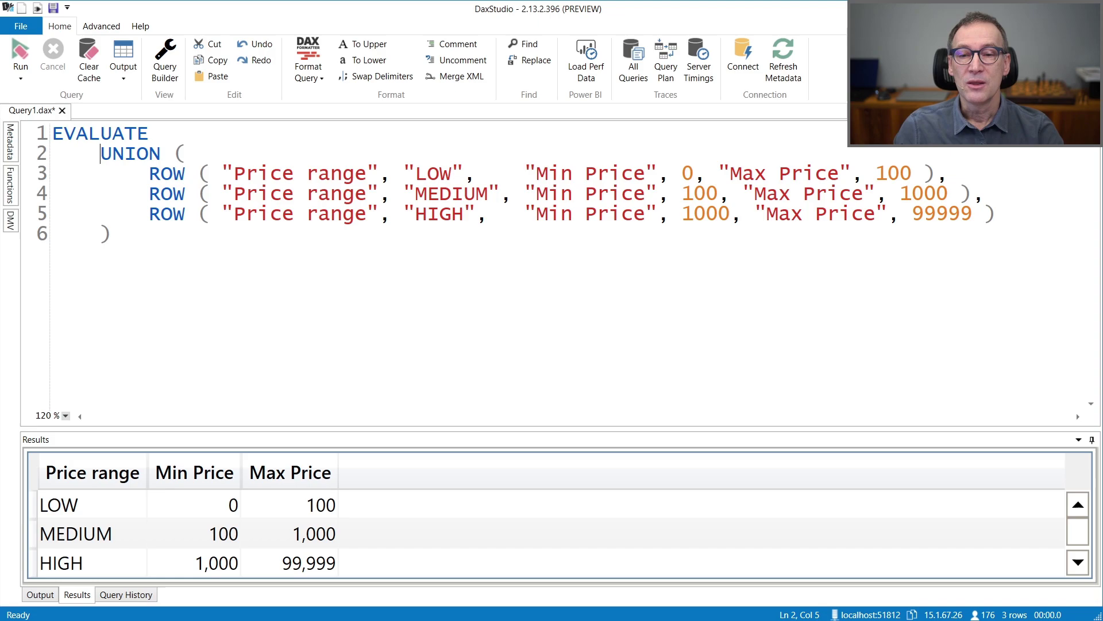
- Delete the UNION expression and begin DATATABLE( under EVALUATE
key(ctrl+shift+End)
key(Delete)
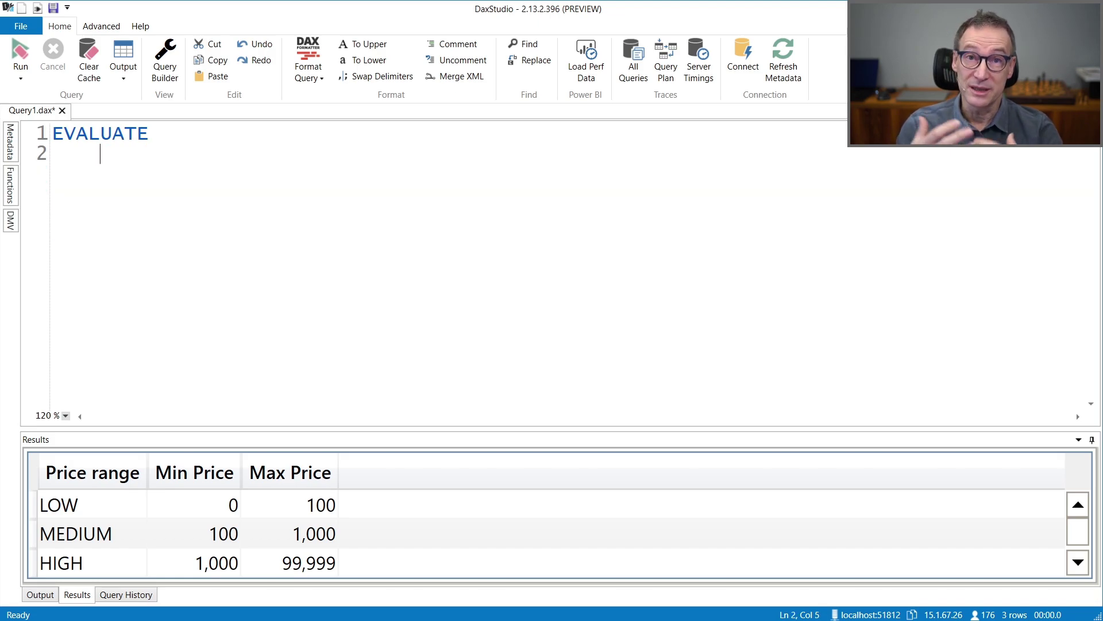
text(DA)
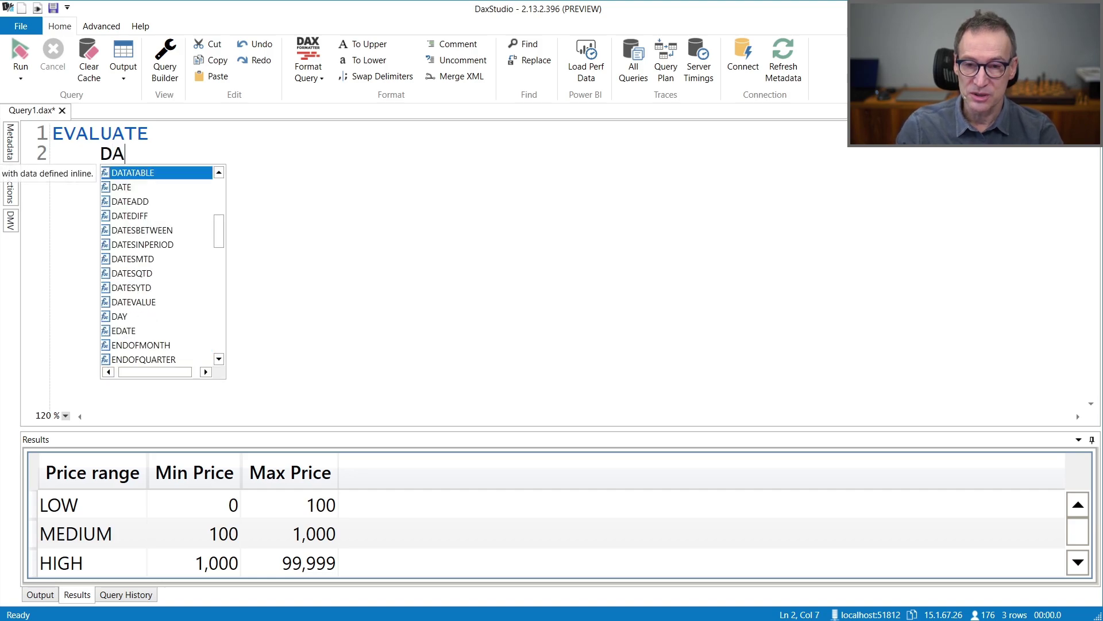
text(TATABLE()
key(Return)
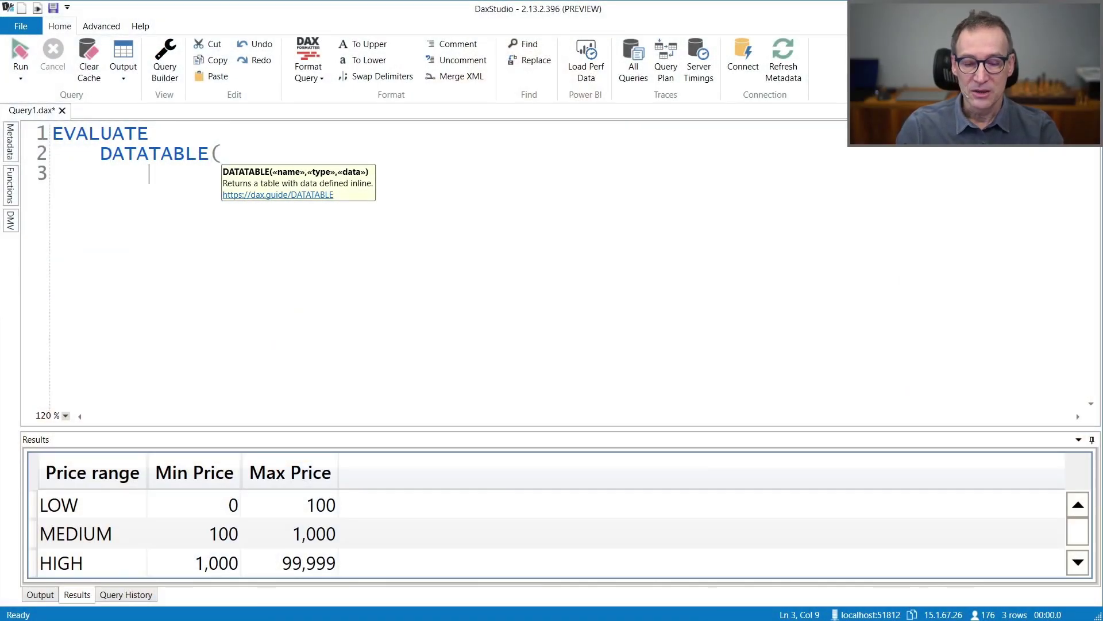
text("Price)
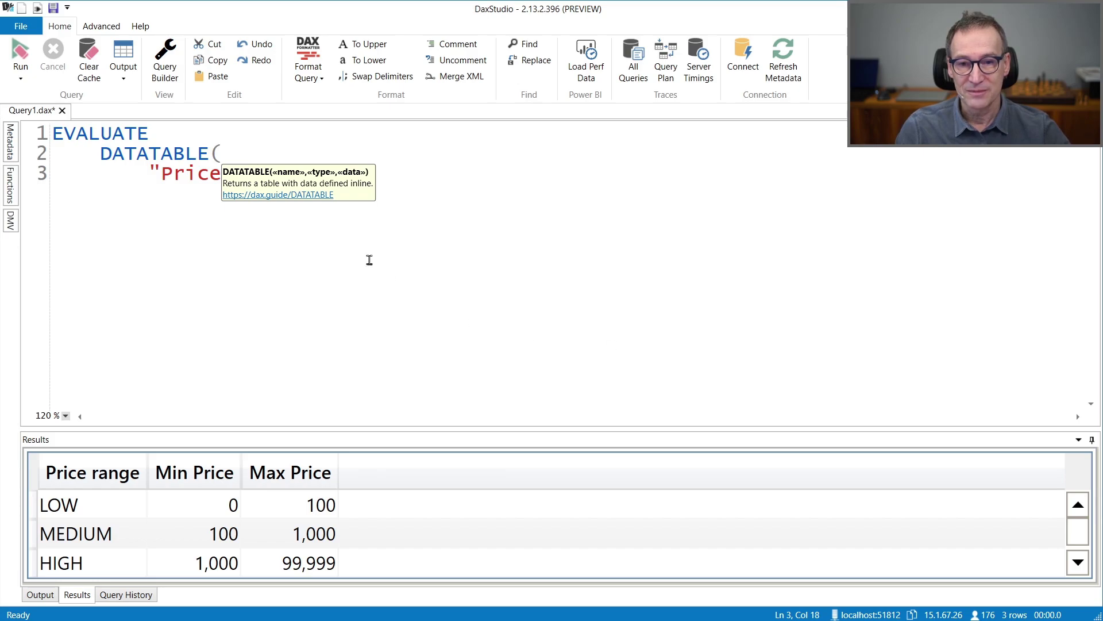
- Declare Price Range as STRING, Min Price and Max Price as CURRENCY, and open the row braces
click(163, 142)
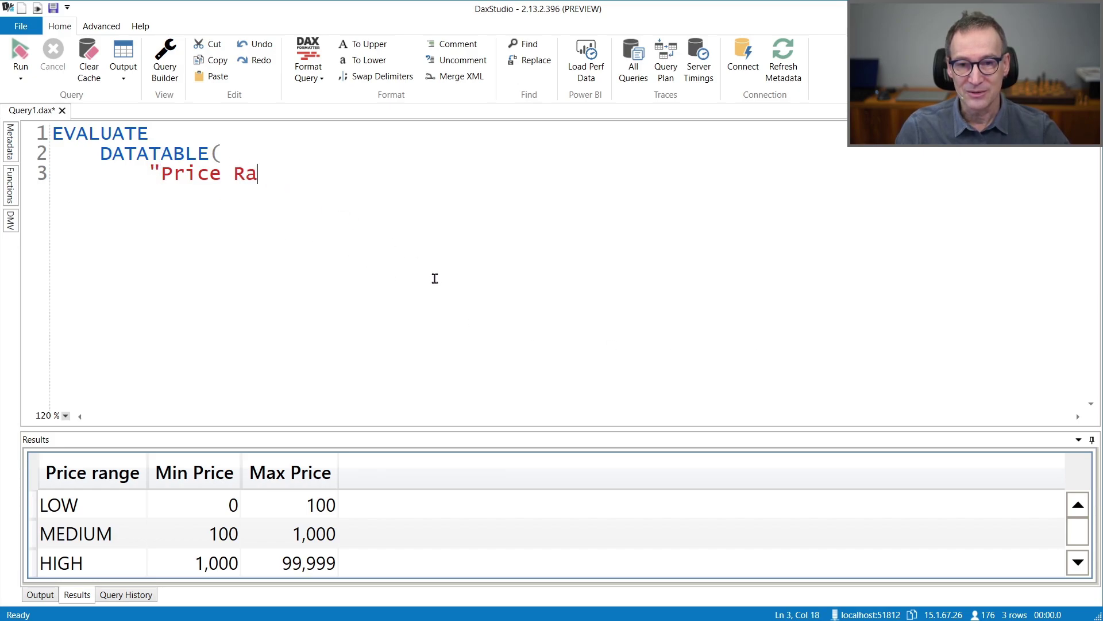
text(nge",)
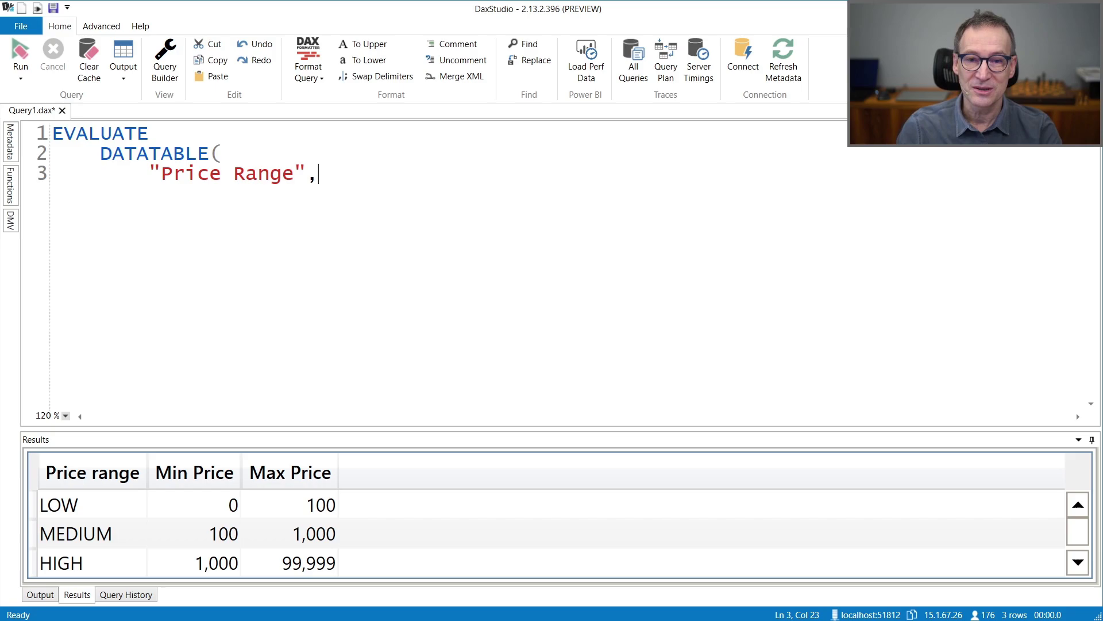
text( STRING,)
key(Return)
text("Min P)
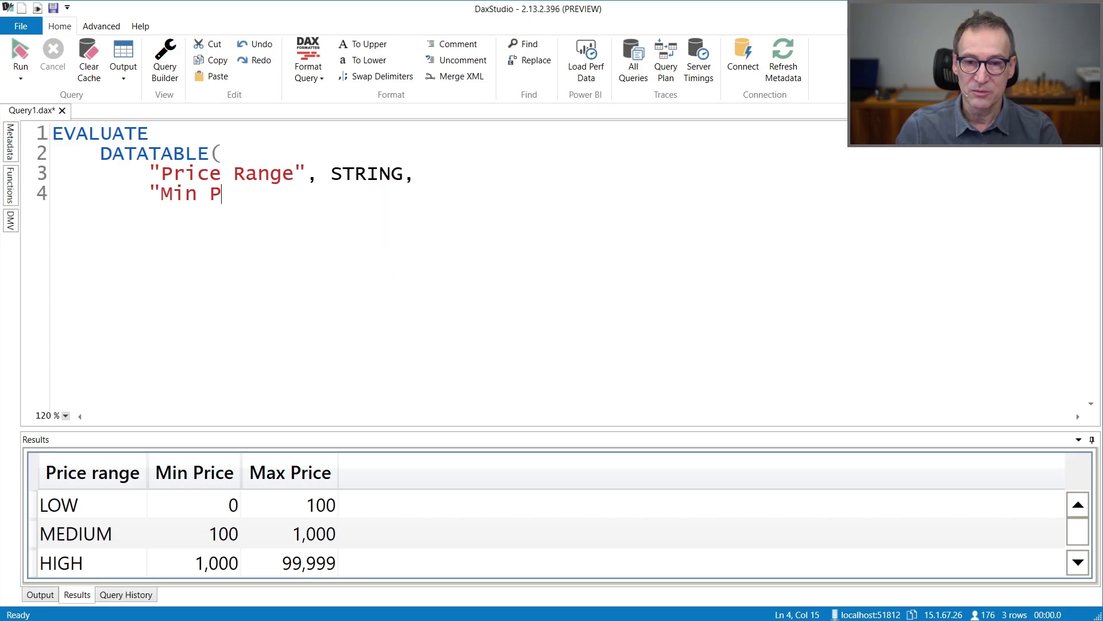
text(rice", CURRENCY()
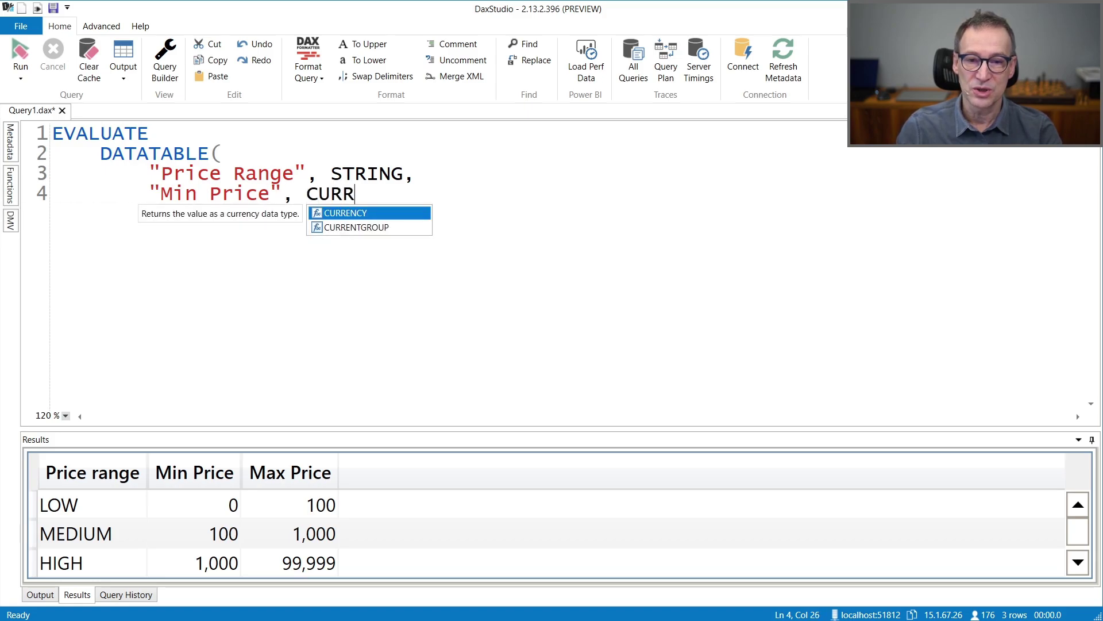
text(,)
key(BackSpace)
key(BackSpace)
text(,)
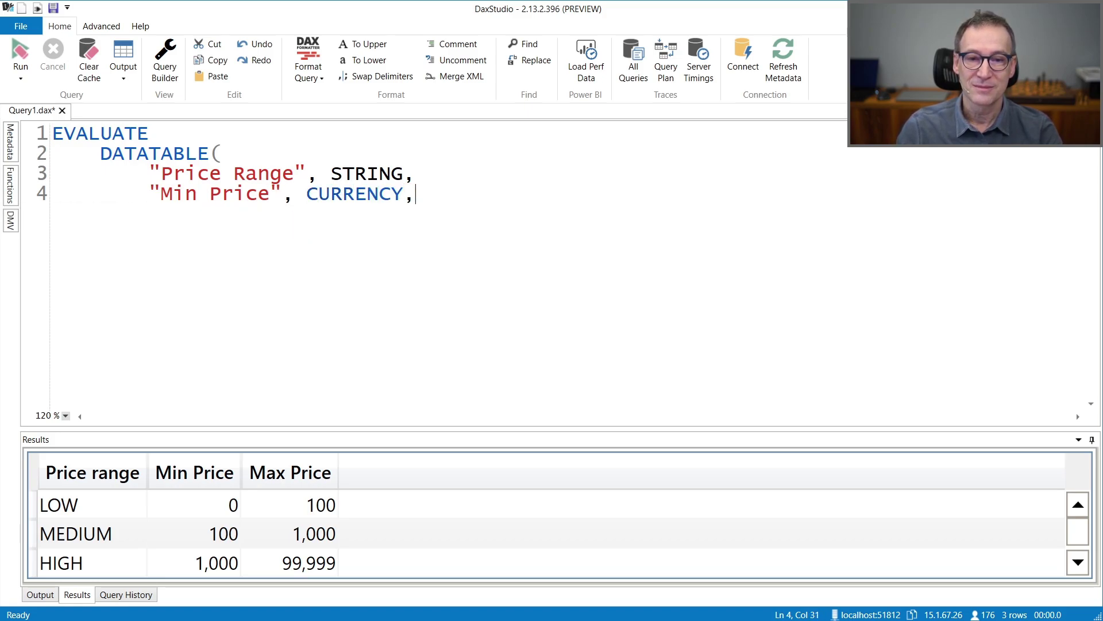
key(Return)
text("Max P)
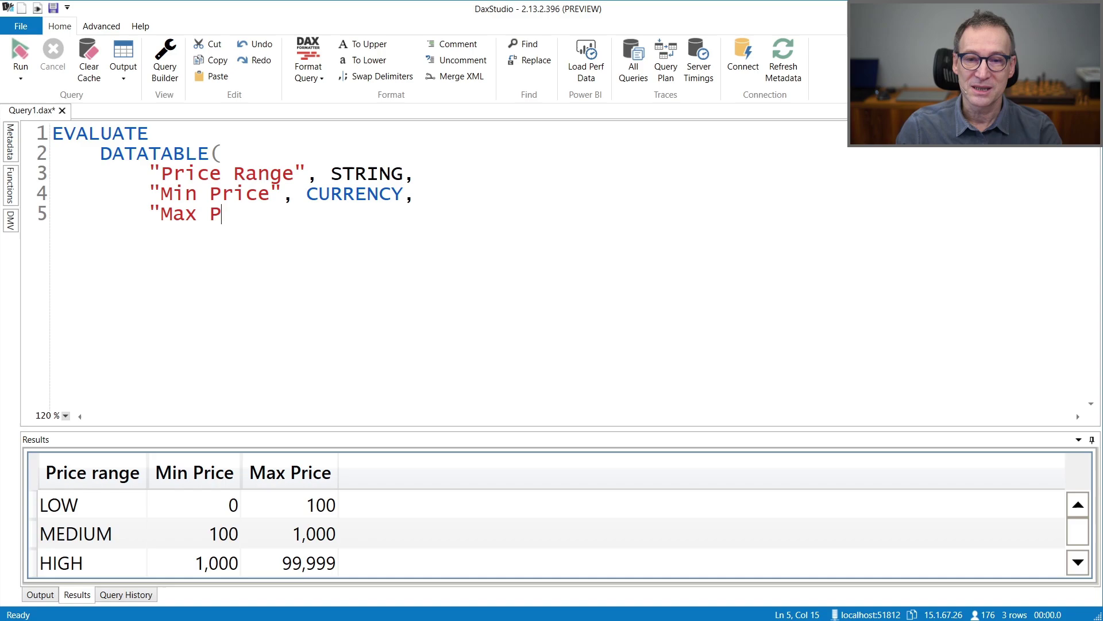
text(rice", CURRE)
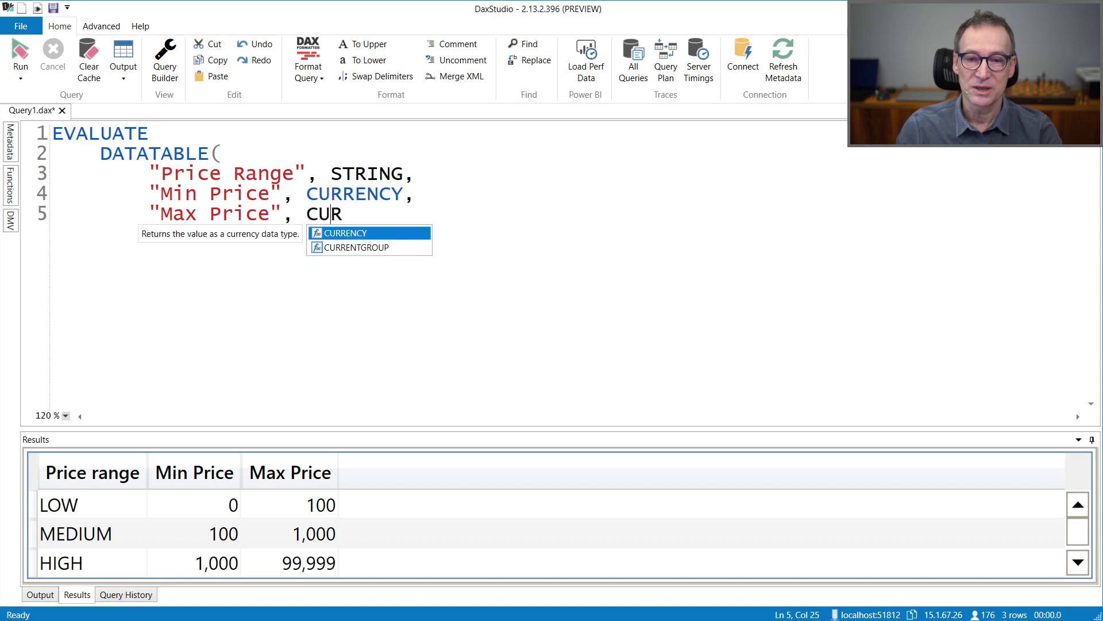
text(NCY,)
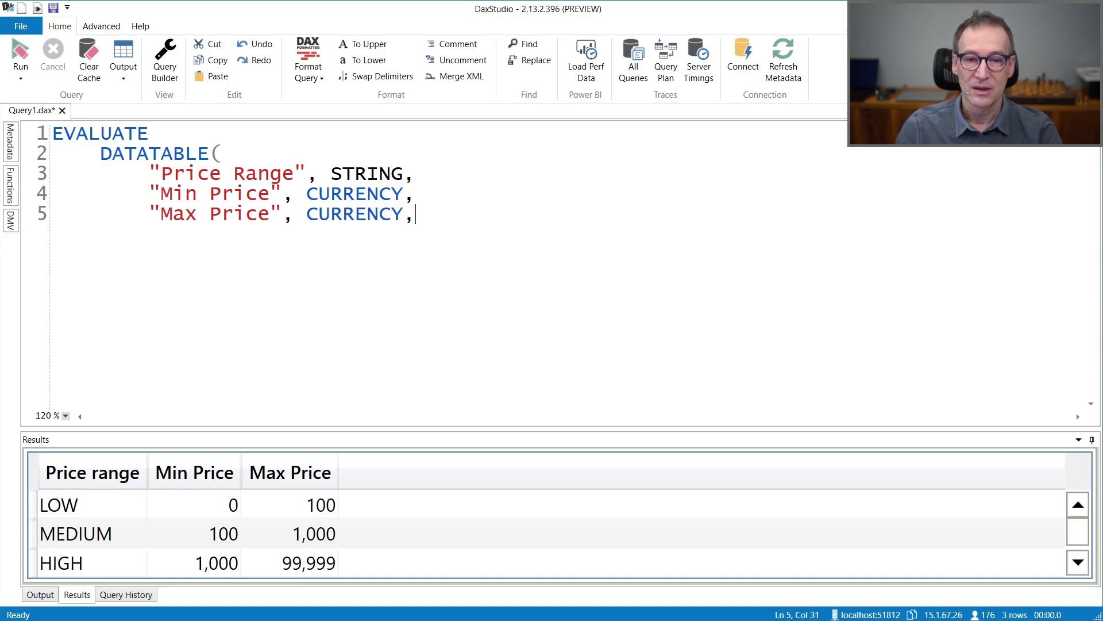
key(Return)
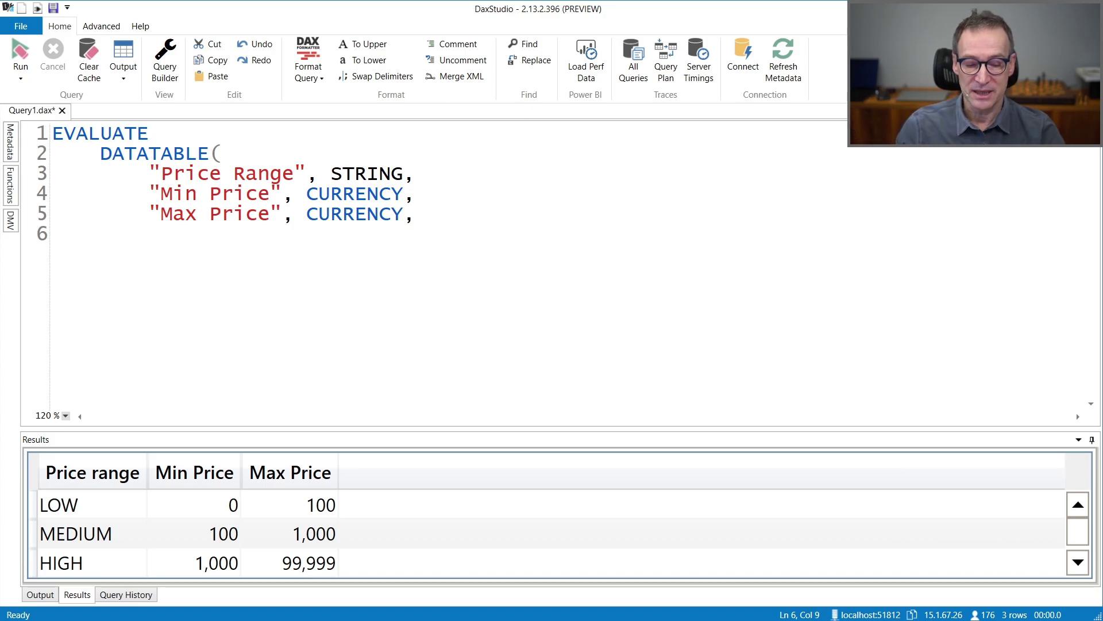
text({)
key(Return)
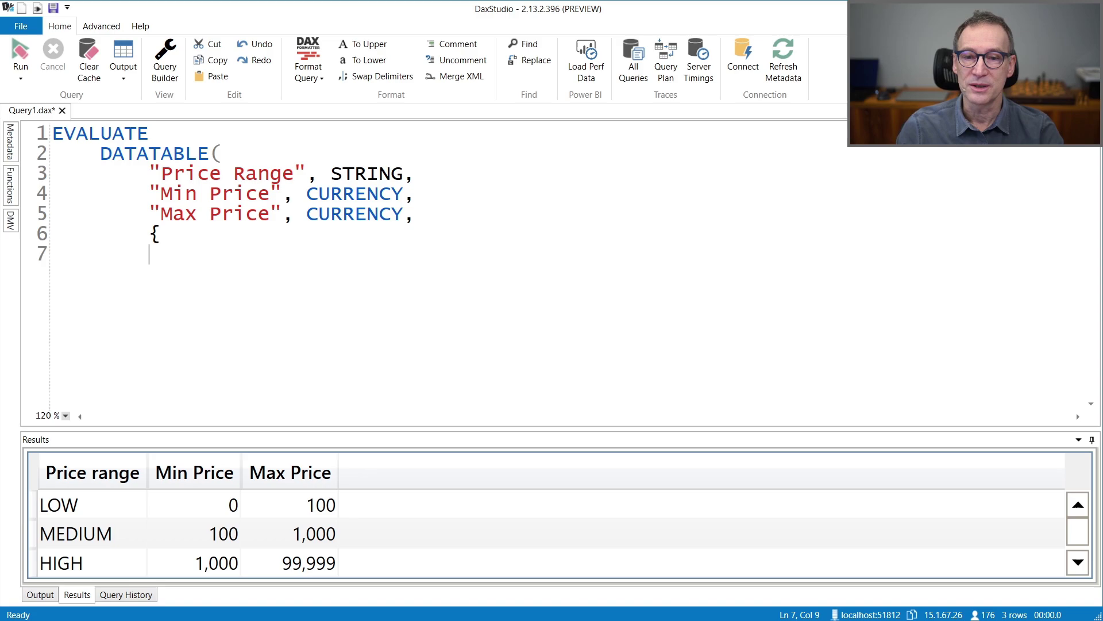
- Enter the LOW price row and duplicate it into a MEDIUM row with new values
key(Tab)
text({)
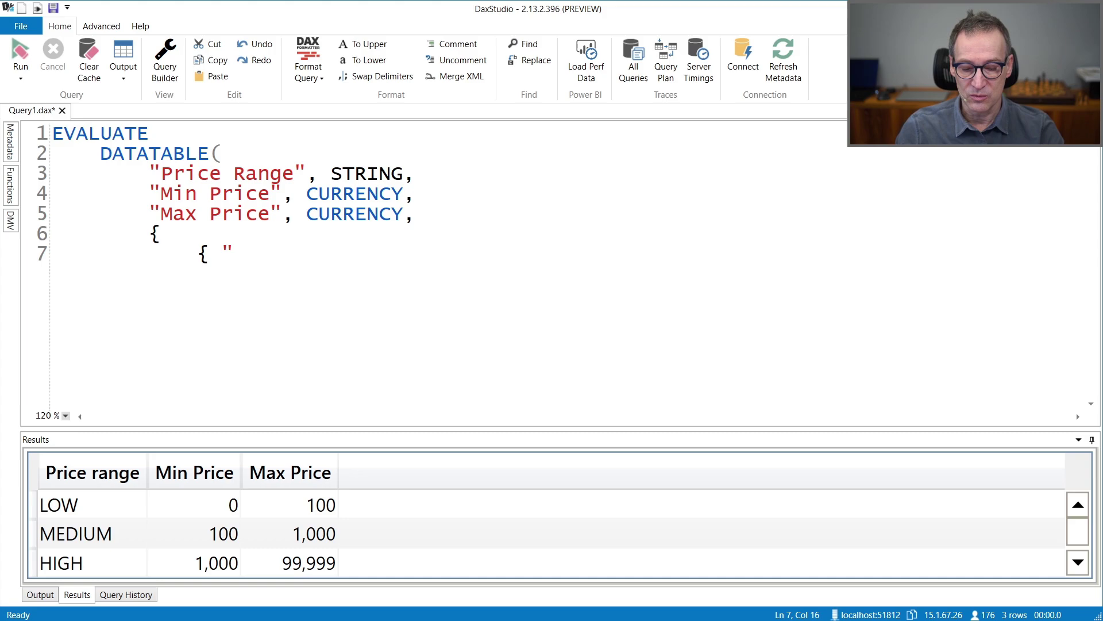
text(LOW",)
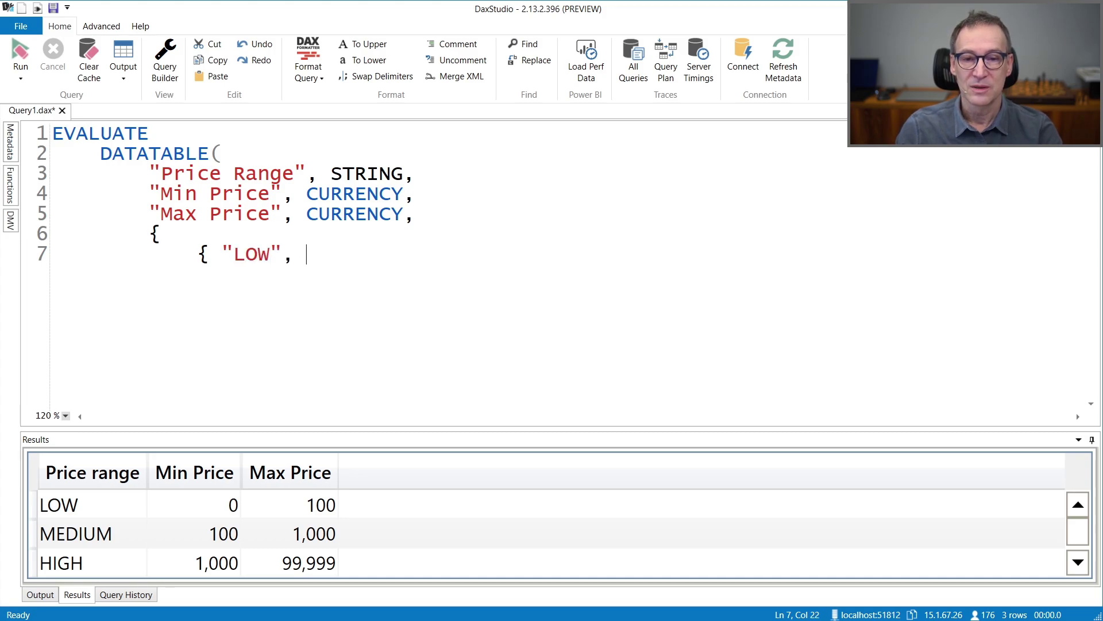
text(0, 100 })
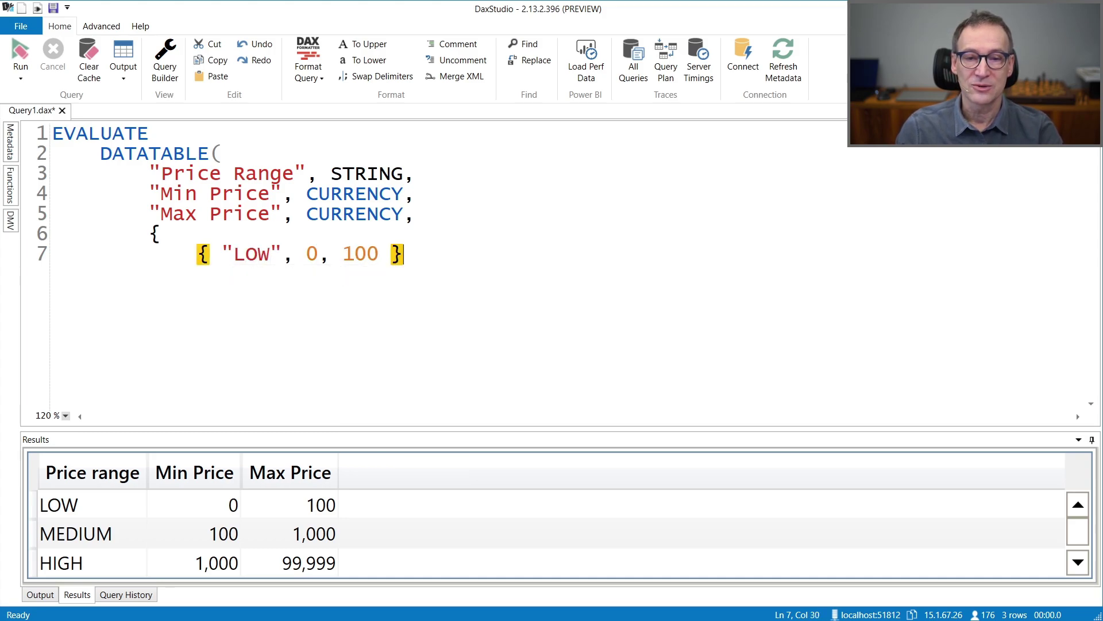
text(,)
key(shift+Home)
key(ctrl+c)
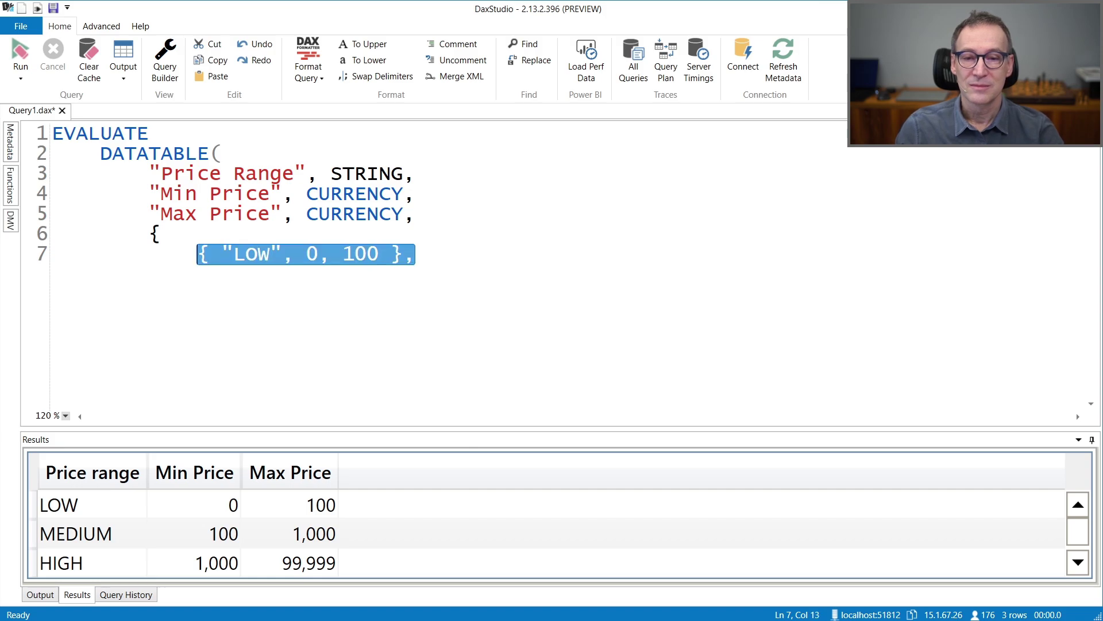
key(End)
key(Return)
key(ctrl+v)
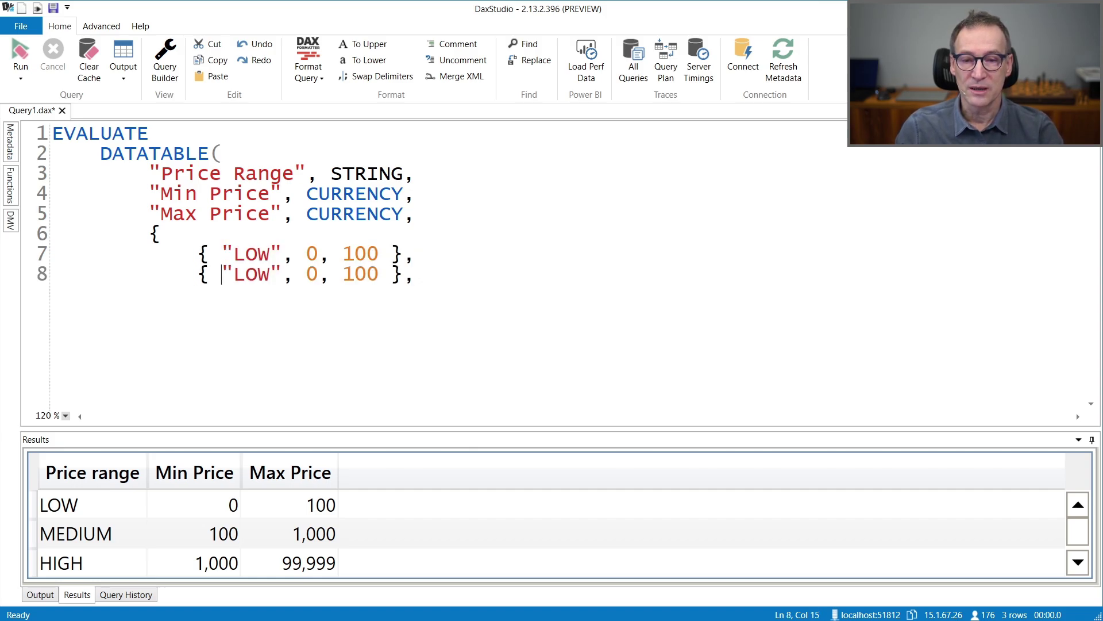
key(Right)
key(ctrl+shift+Right)
text(MEDIUM", )
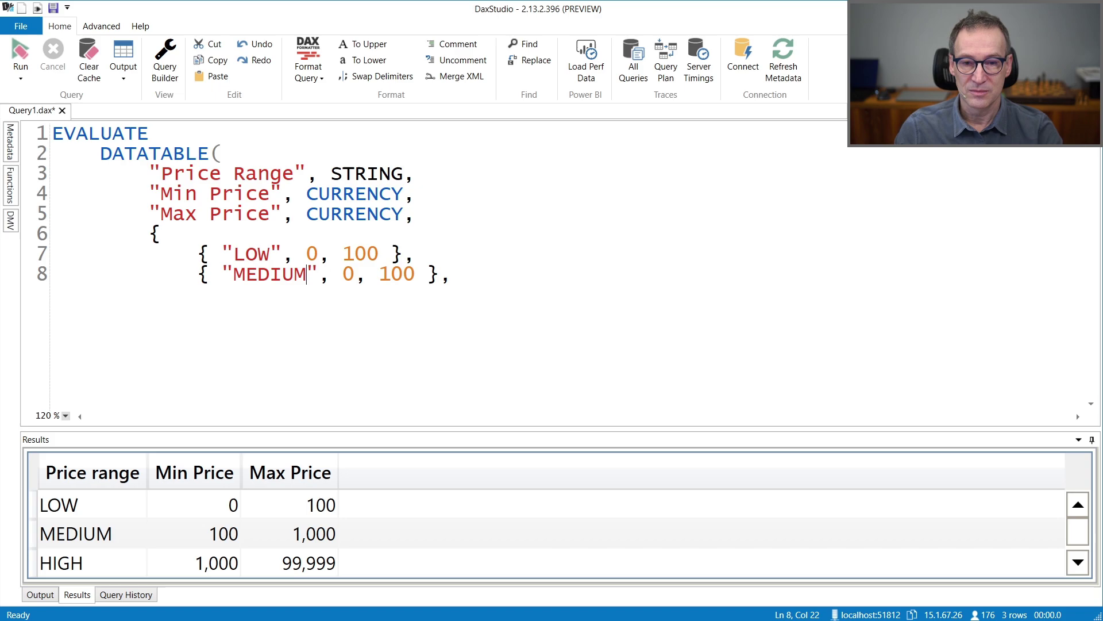
text(10)
key(Right)
key(Right)
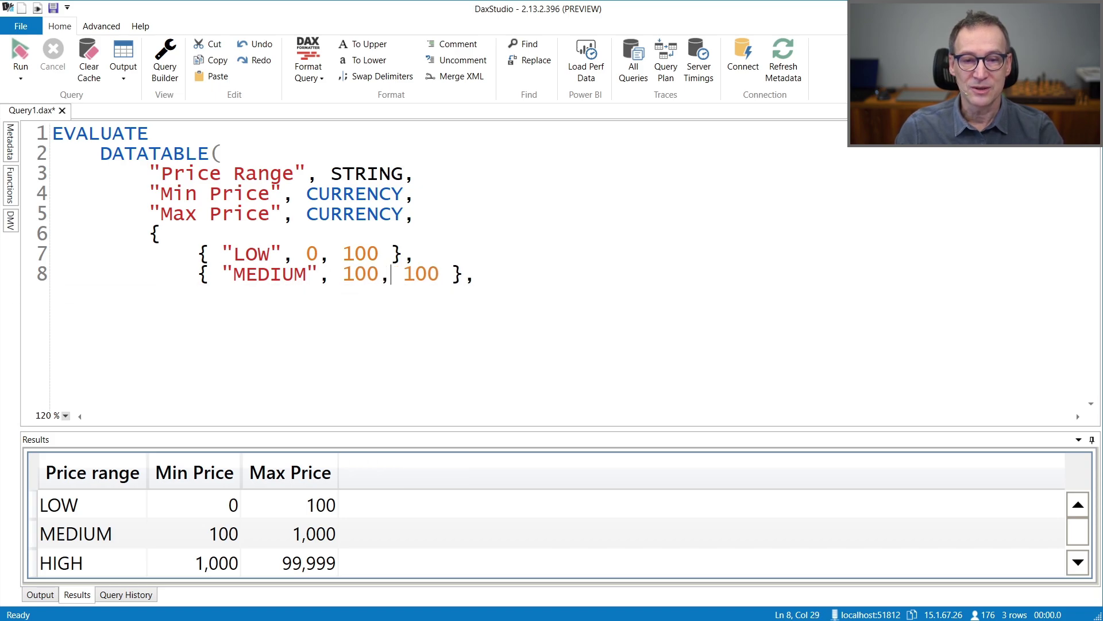
text(0)
- Add the HIGH row, close the braces and parenthesis, and run the query
key(End)
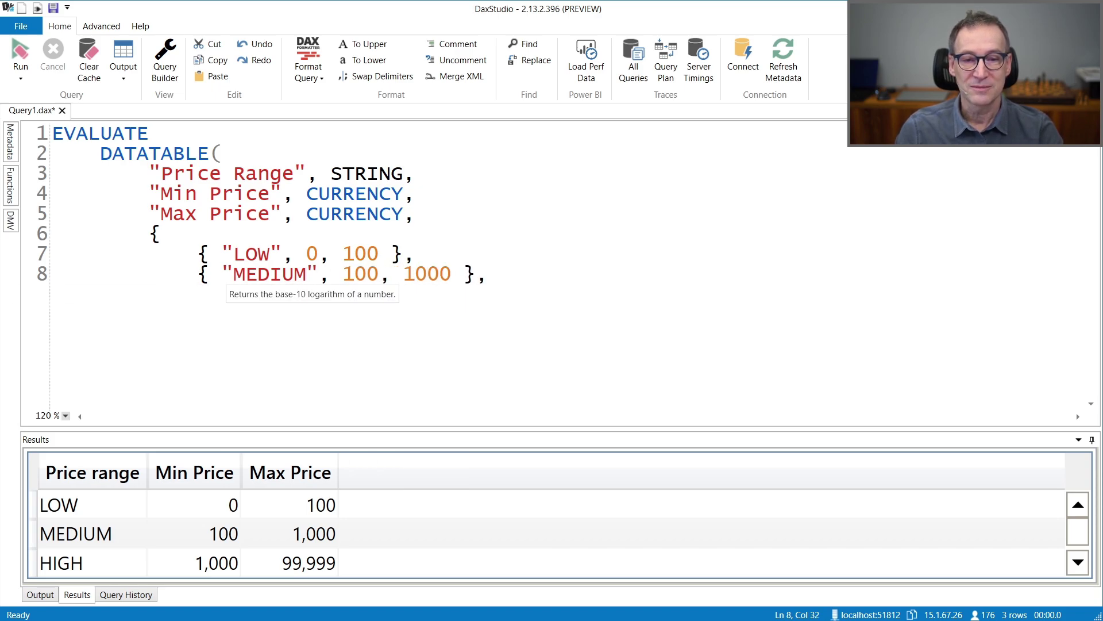
key(Return)
text({ ")
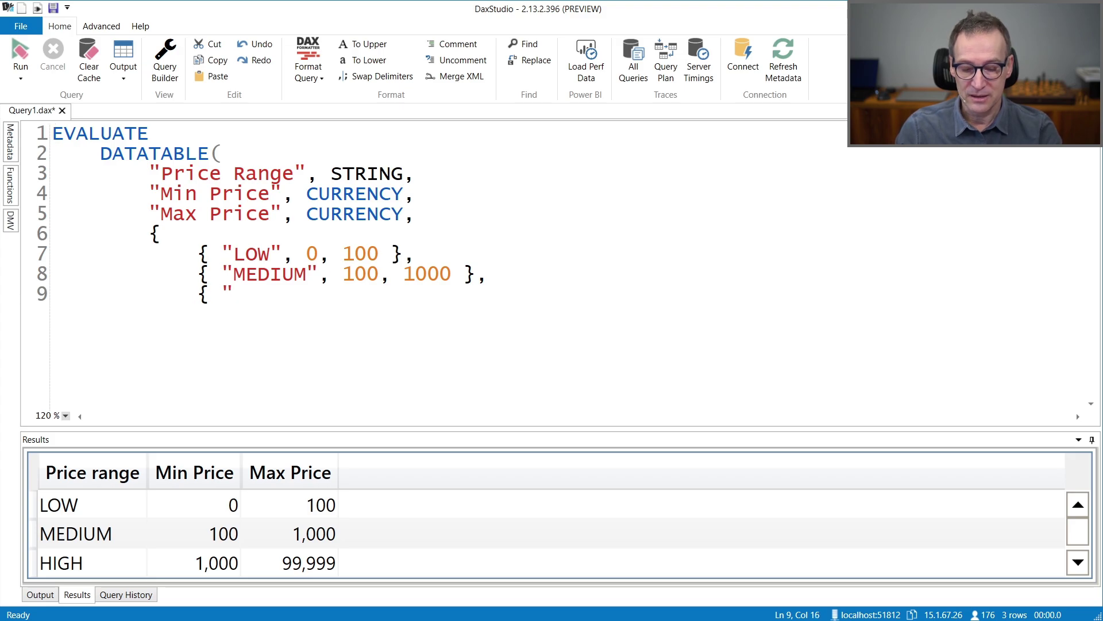
text(HIGH", 1000, )
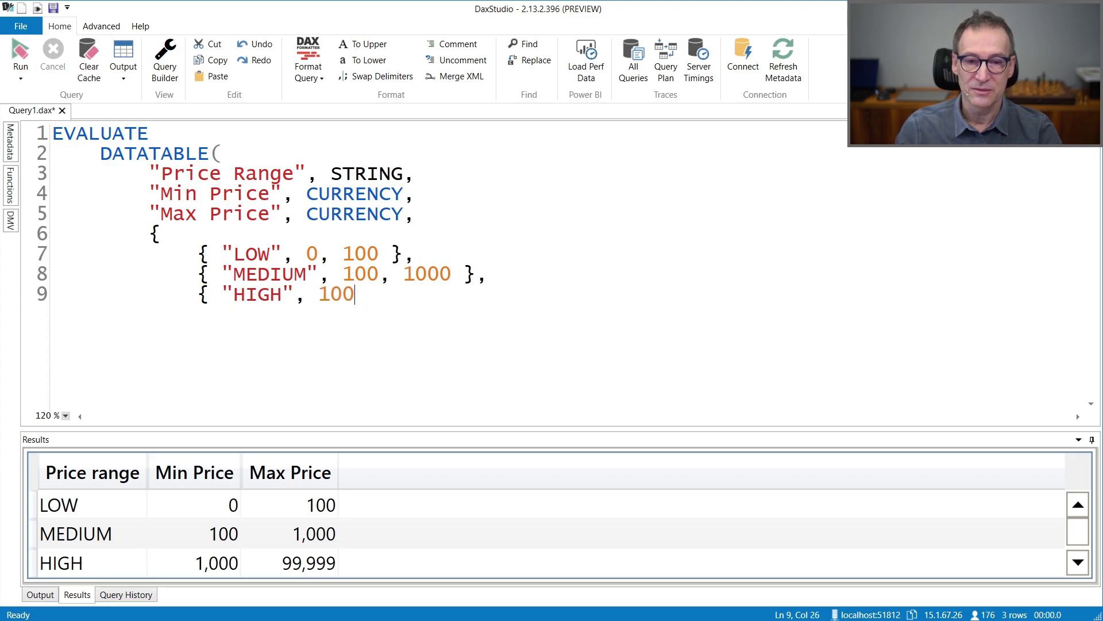
text(99999 )
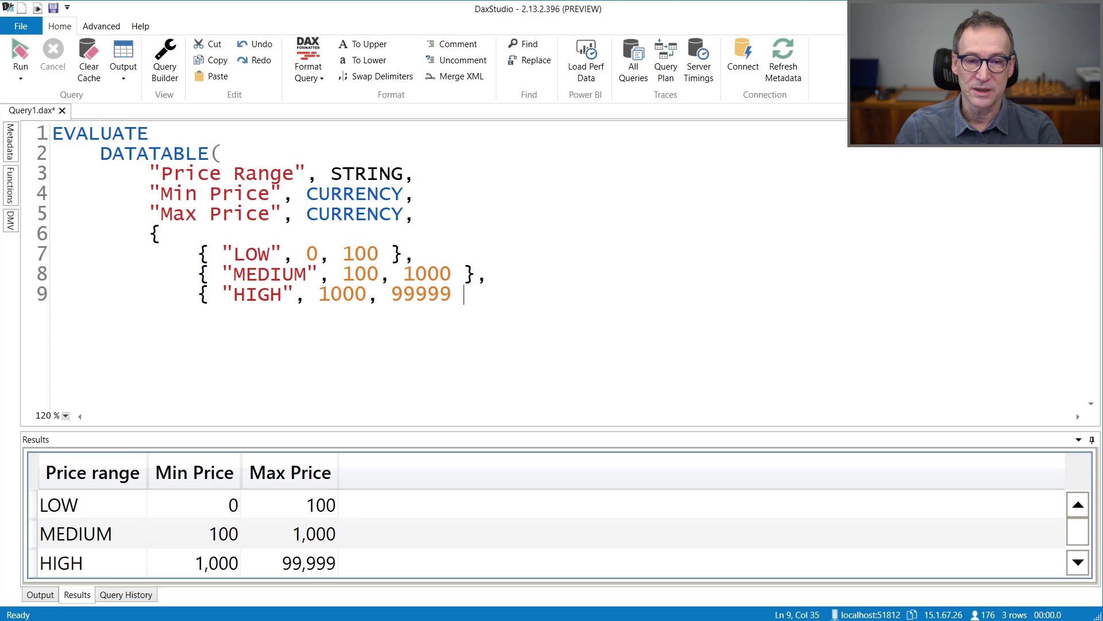
text(})
key(Return)
key(BackSpace)
key(BackSpace)
key(BackSpace)
key(BackSpace)
text(})
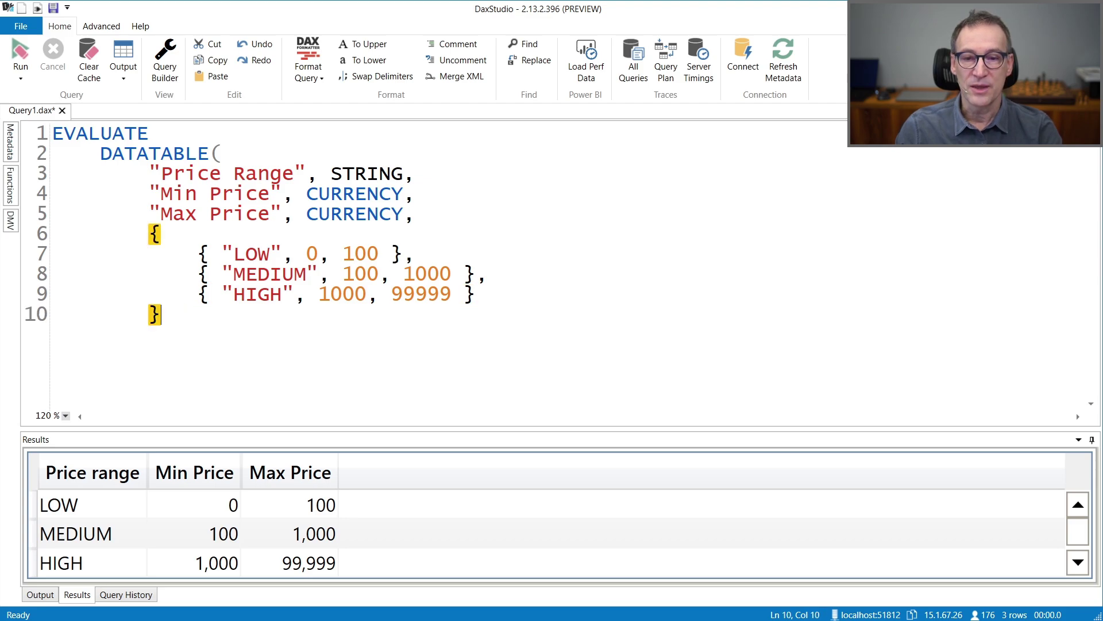
key(Return)
text())
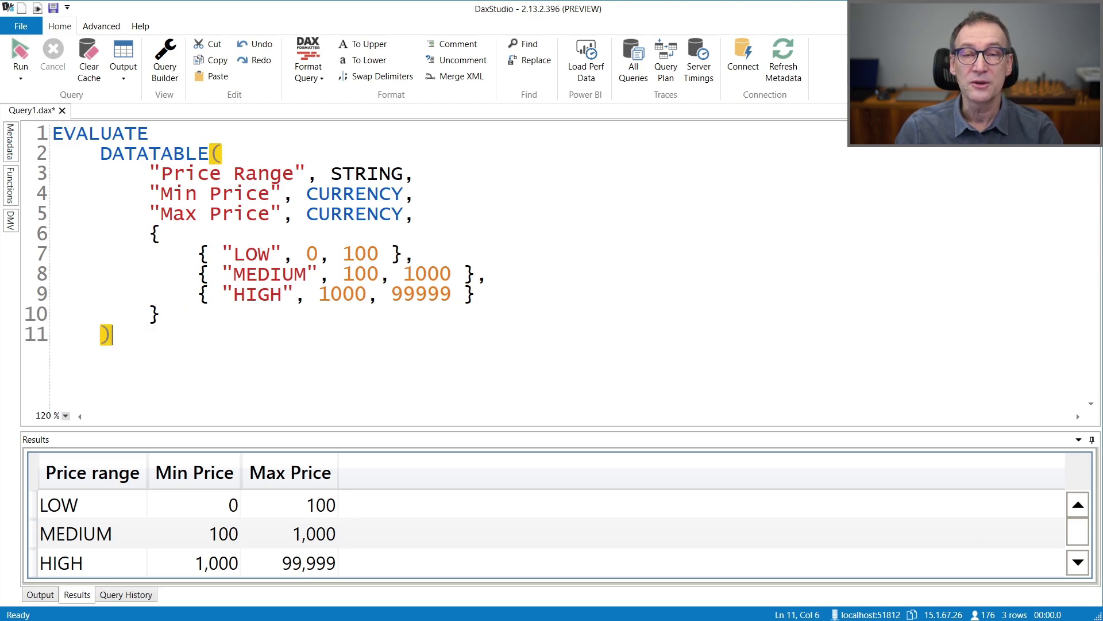
key(F5)
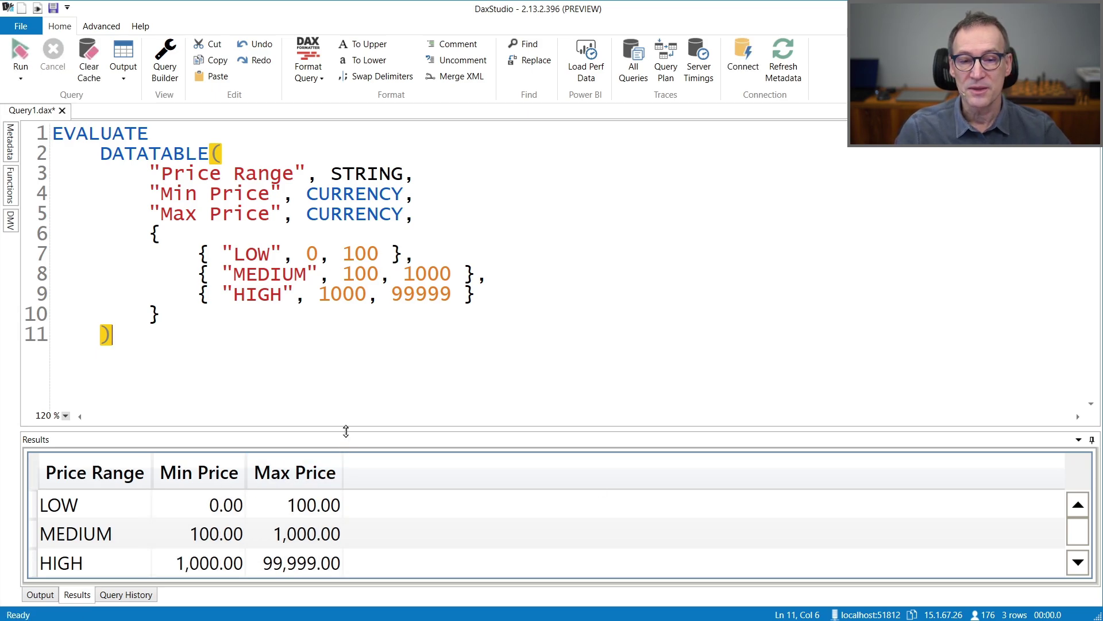
- Enlarge the results grid, then highlight the LOW row's values and opening brace
drag(346, 430, 345, 388)
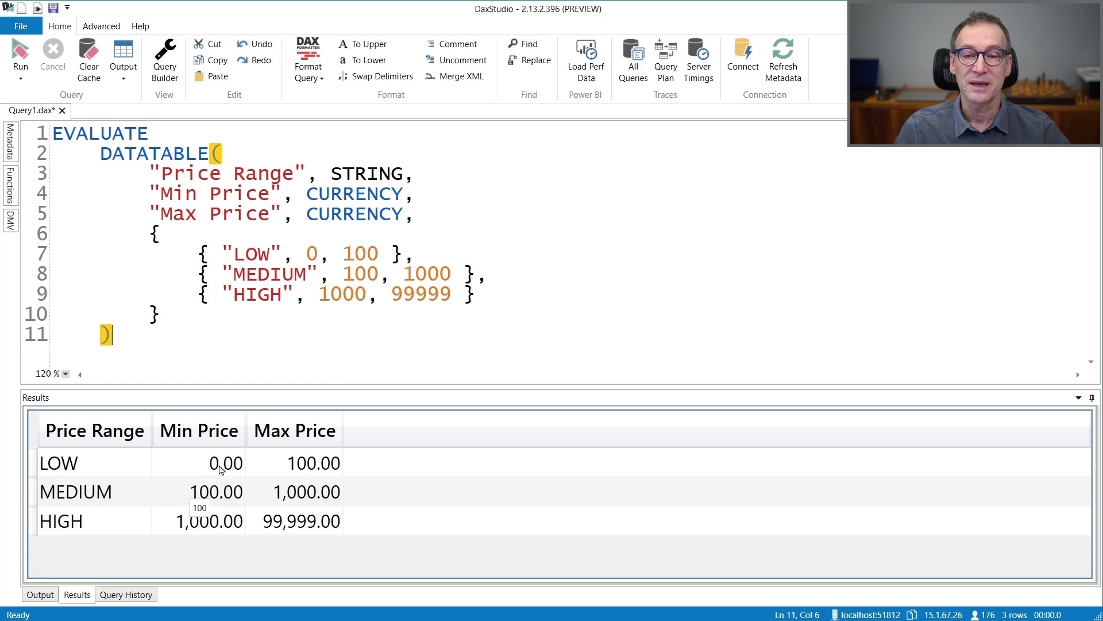
drag(185, 254, 422, 263)
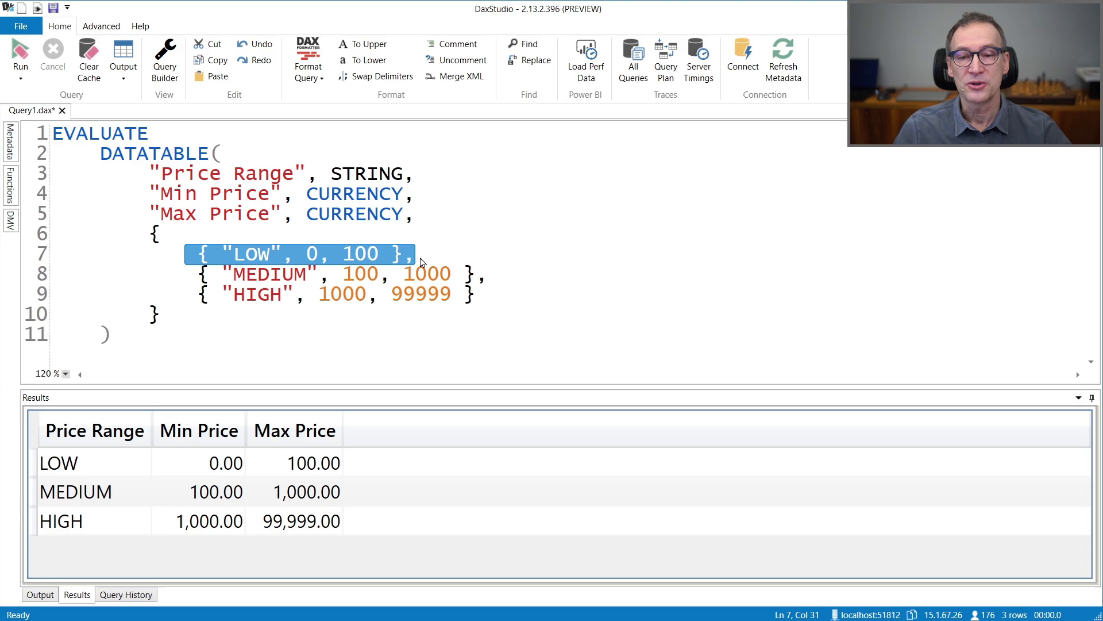
click(405, 251)
click(200, 255)
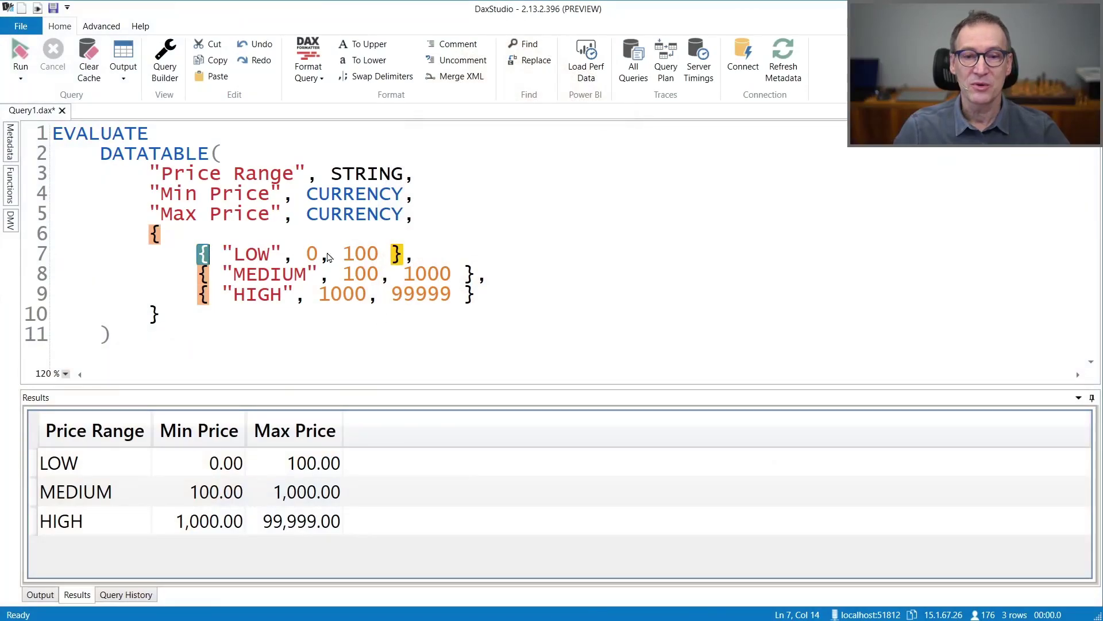
- Replace the HIGH row's 99999 with SUM ( Sales and select the query body
click(328, 257)
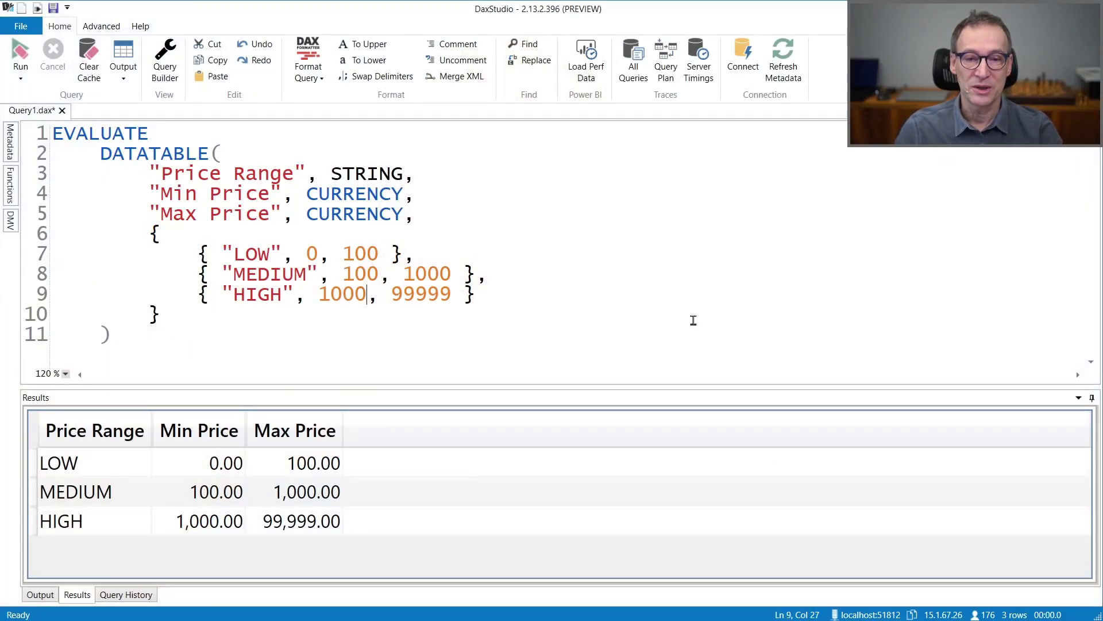
key(ctrl+shift+Right)
text(SUM ( )
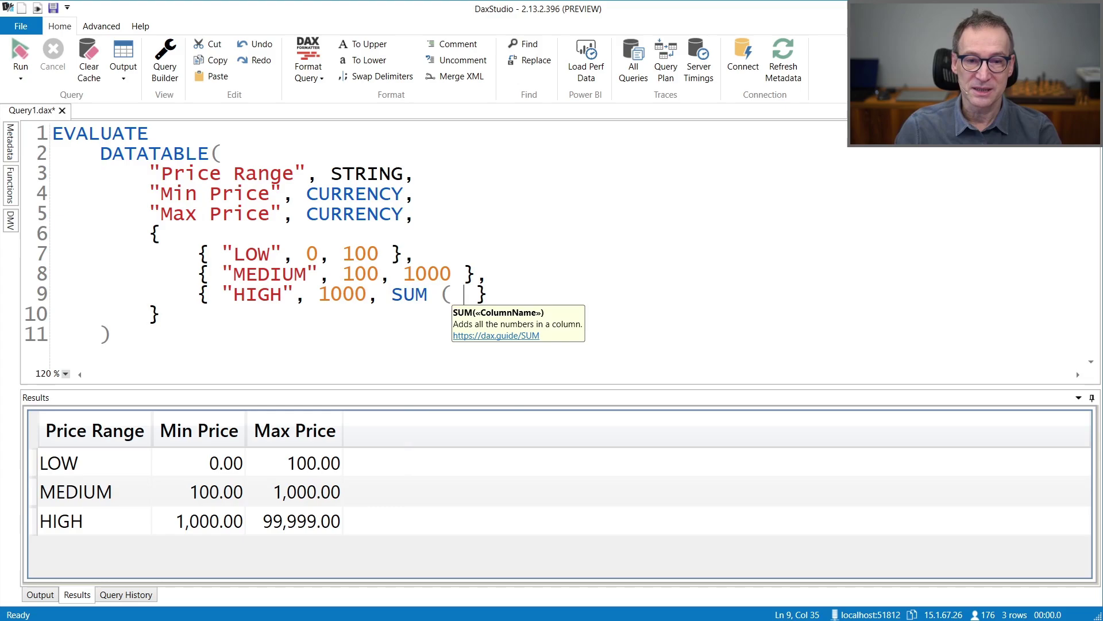
text(Sales)
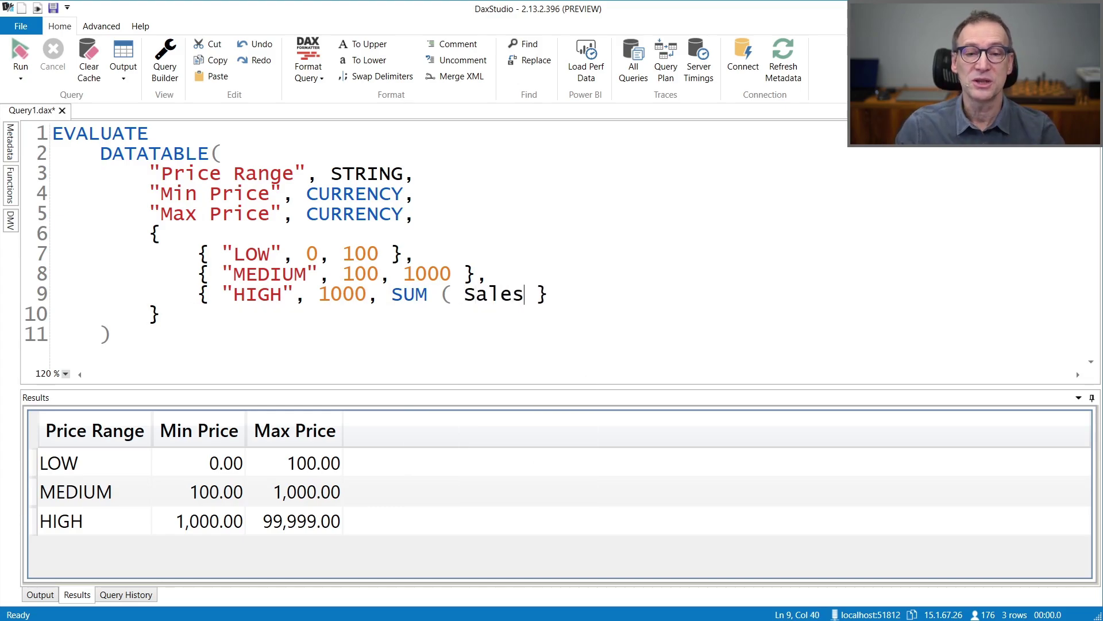
key(ctrl+Home)
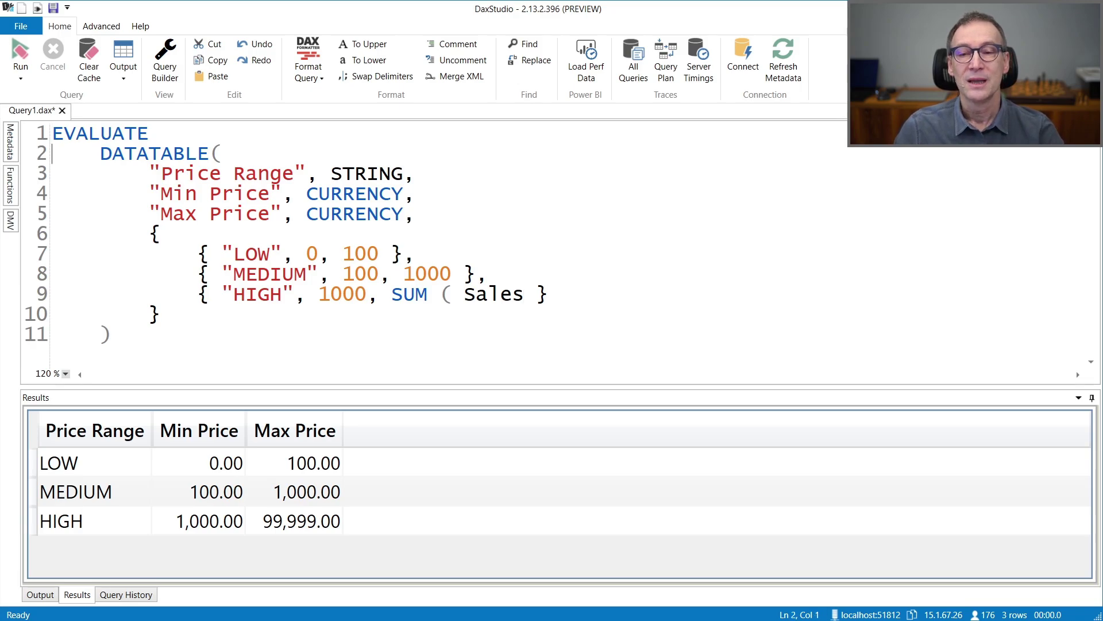
key(ctrl+shift+End)
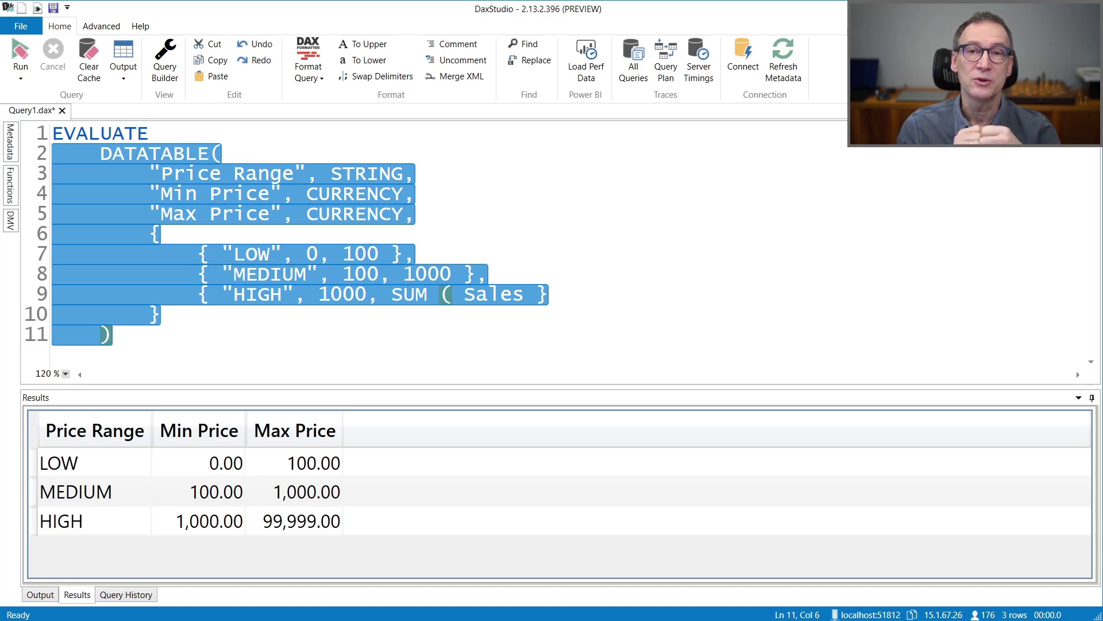
key(Delete)
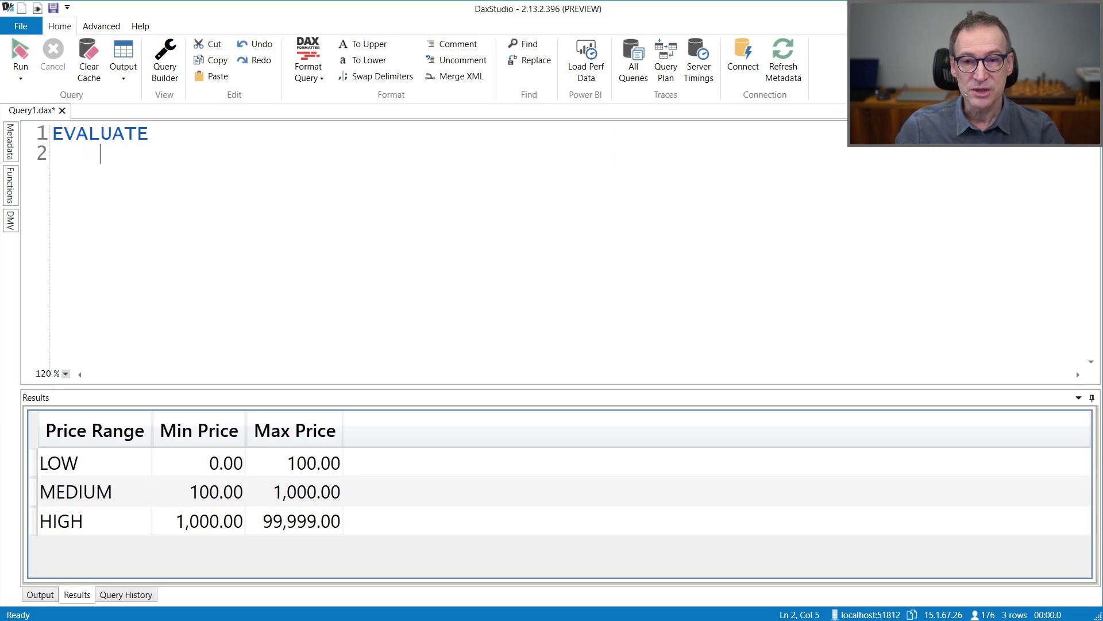
text({)
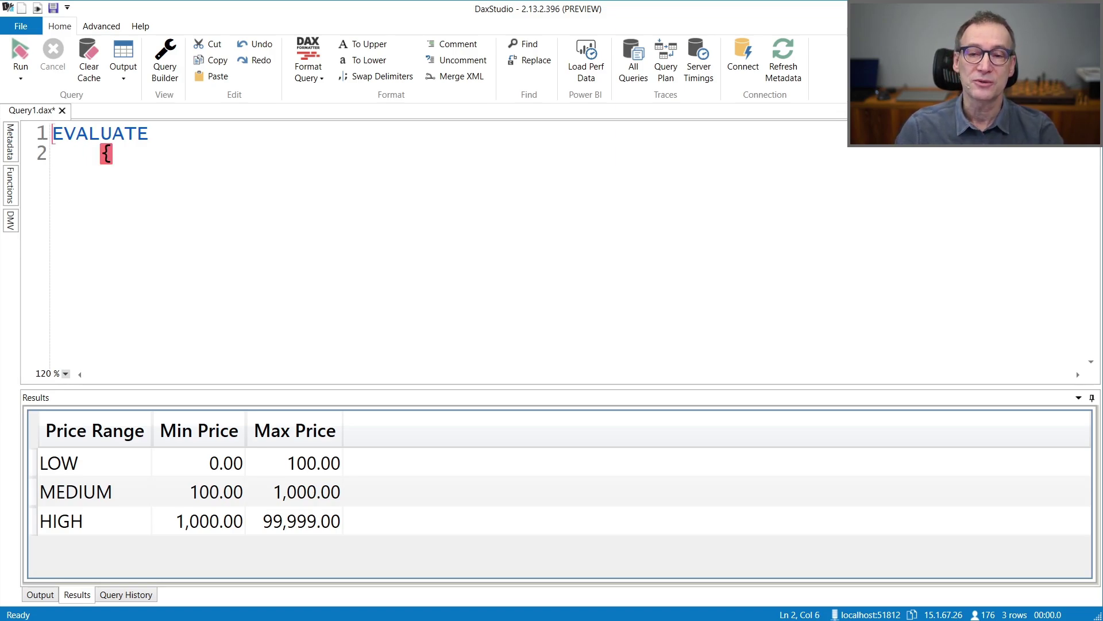
key(Return)
key(Tab)
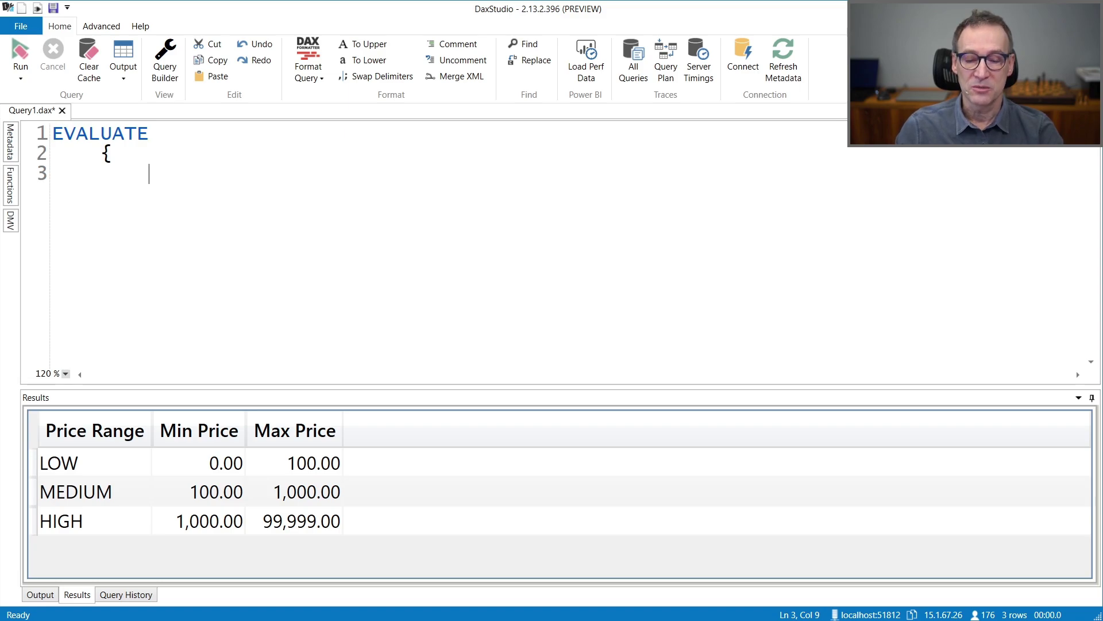
text("Low", )
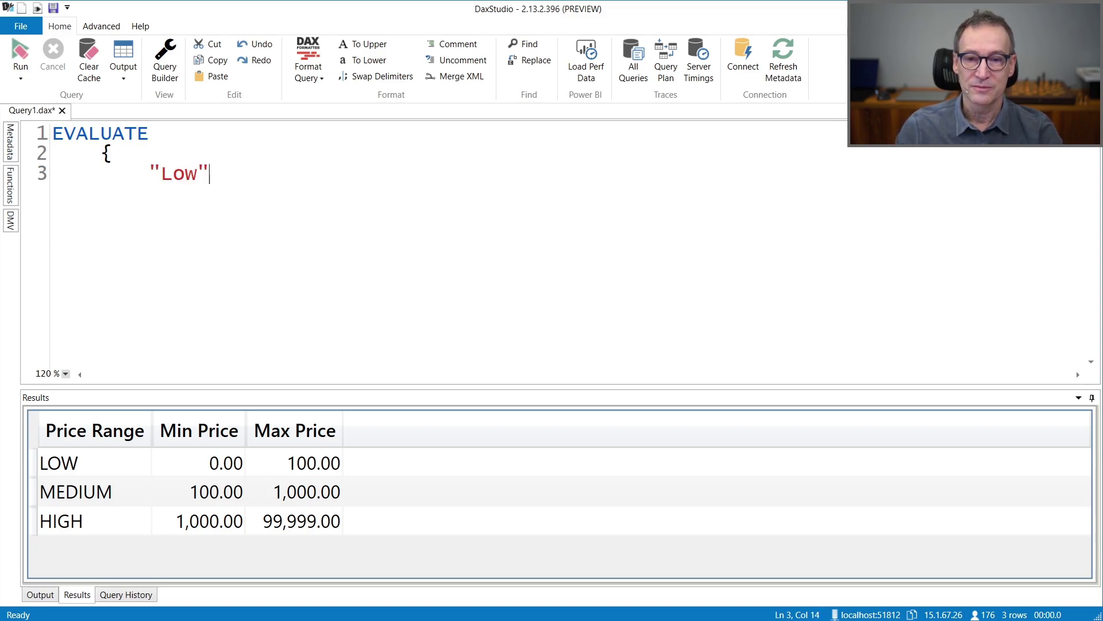
text(0, )
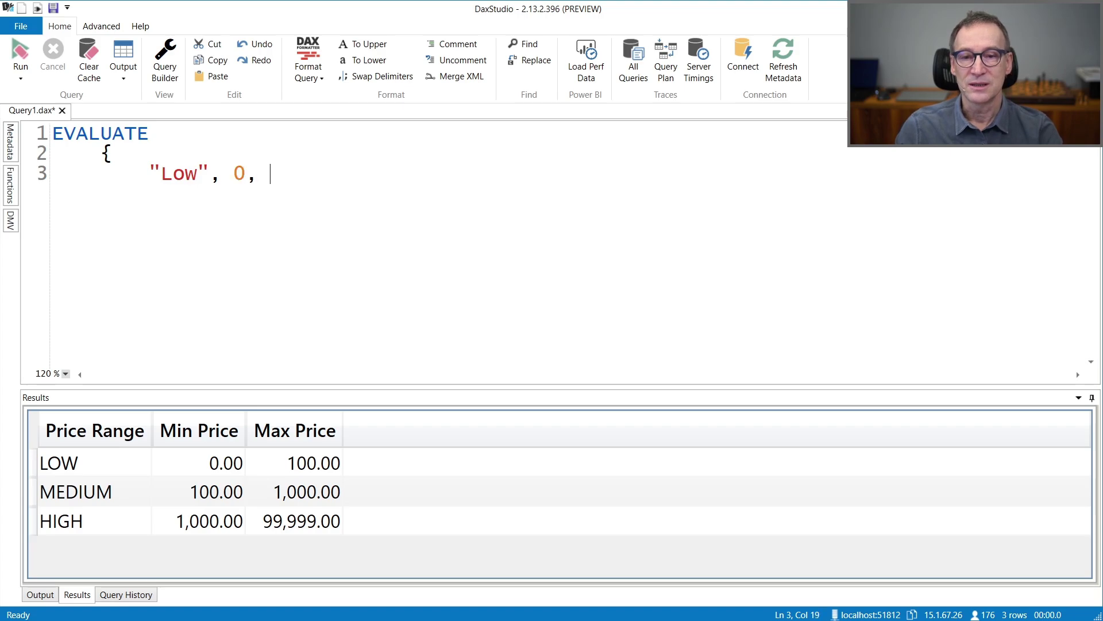
text(100)
key(Return)
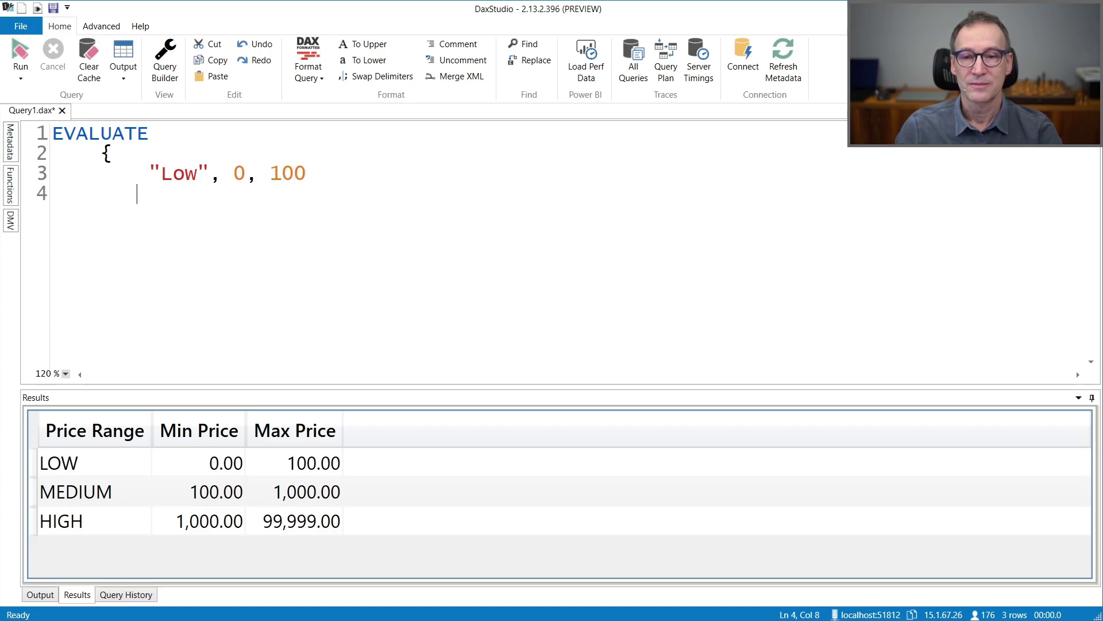
text(})
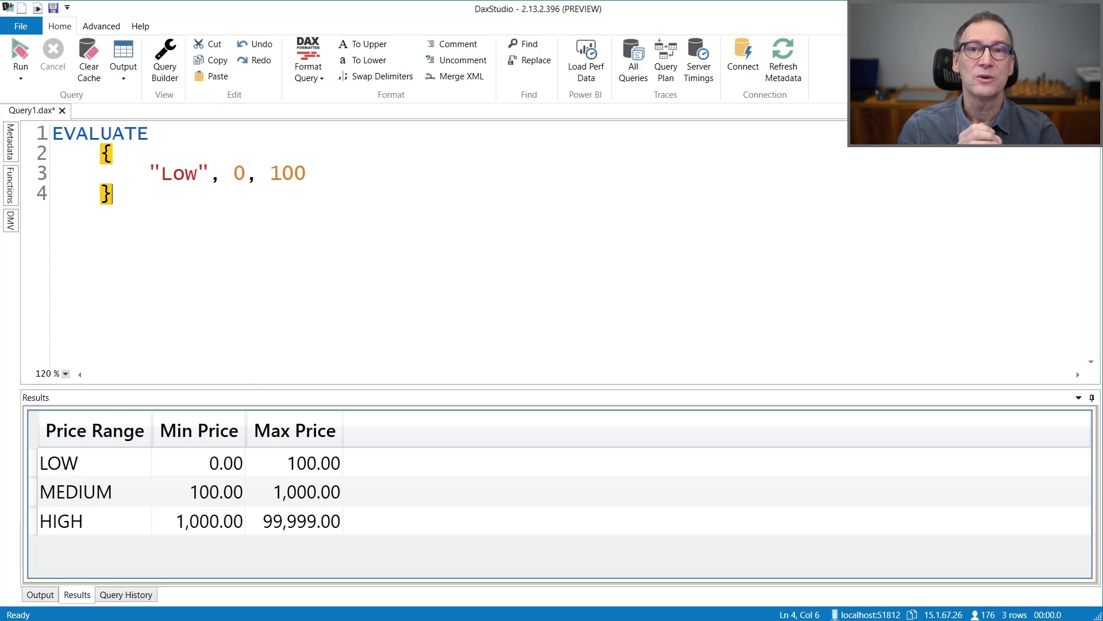
key(F5)
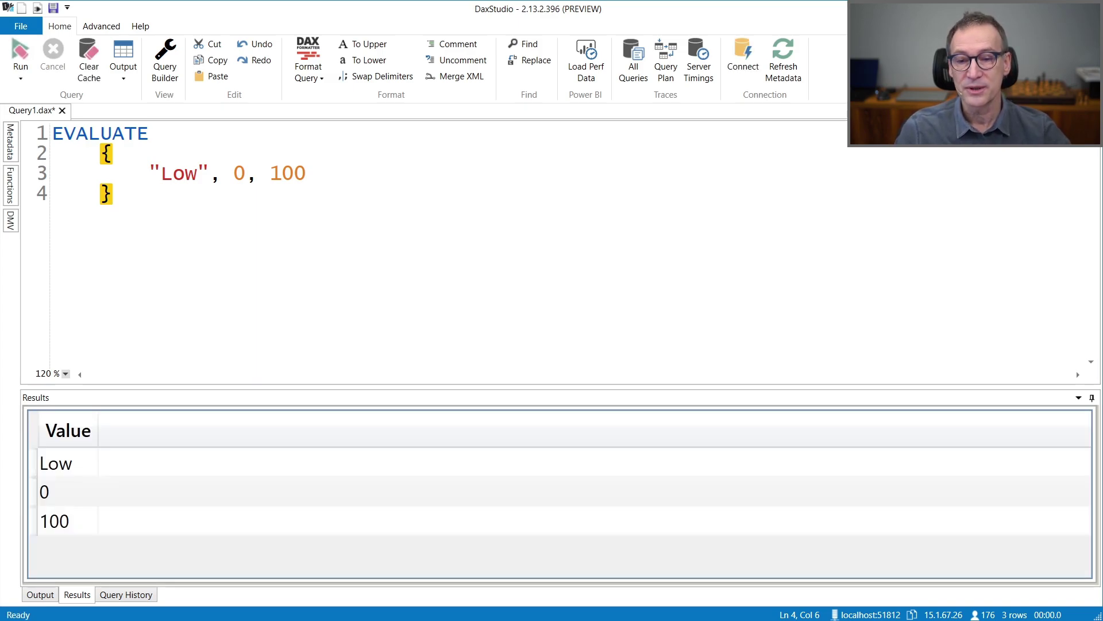
drag(76, 468, 81, 519)
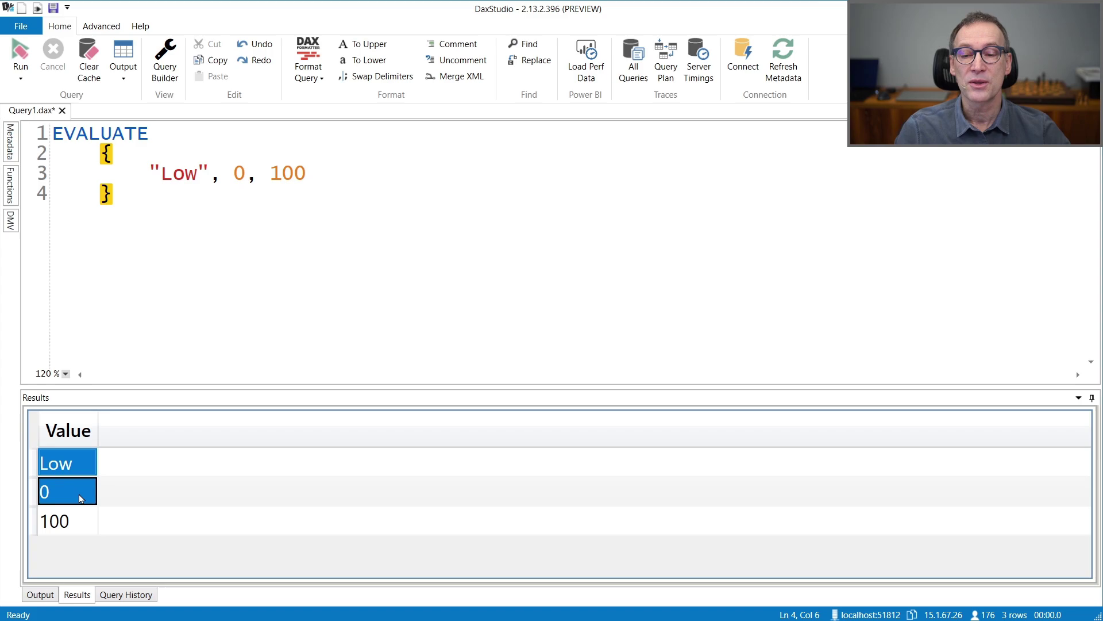
drag(149, 172, 213, 176)
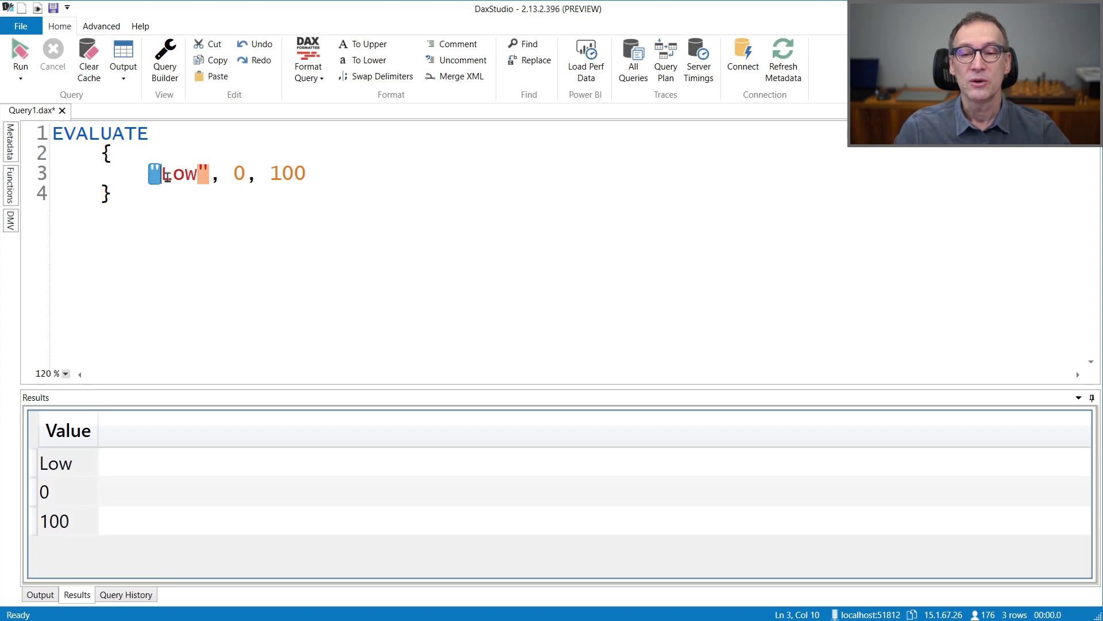
double_click(240, 174)
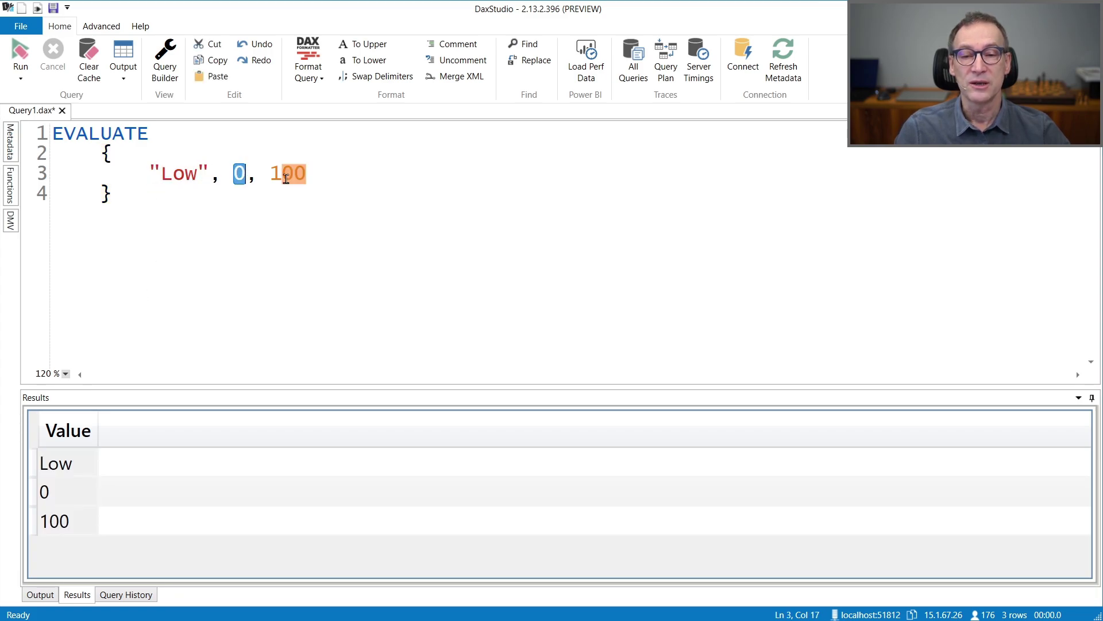
drag(273, 175, 324, 175)
click(359, 175)
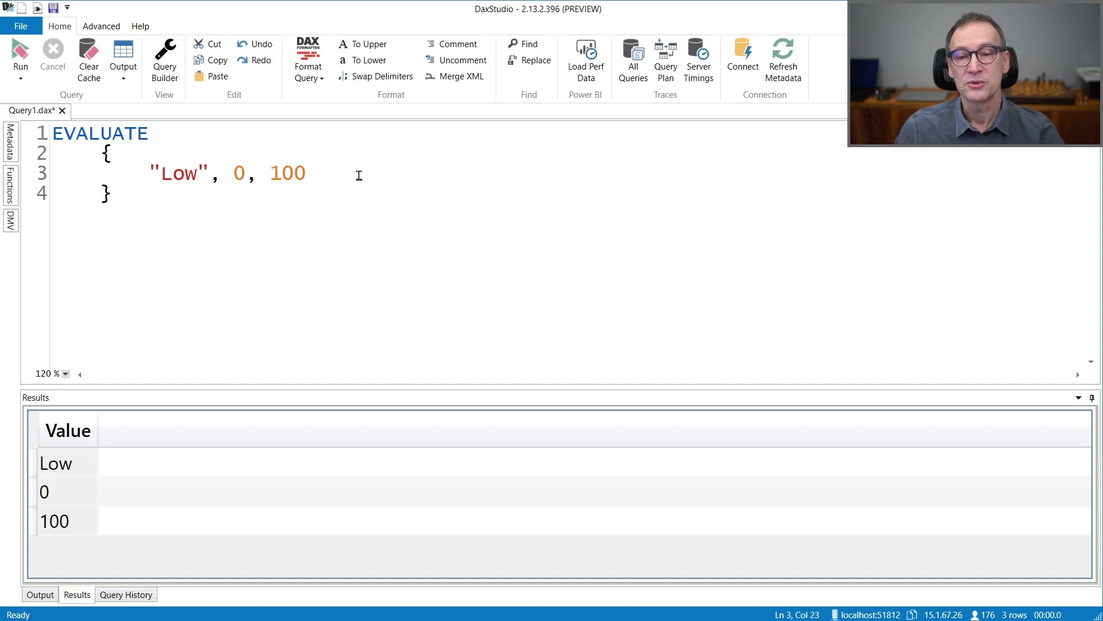
- Remove the Low row's trailing comma and run the query to show one row
key(Home)
text(( )
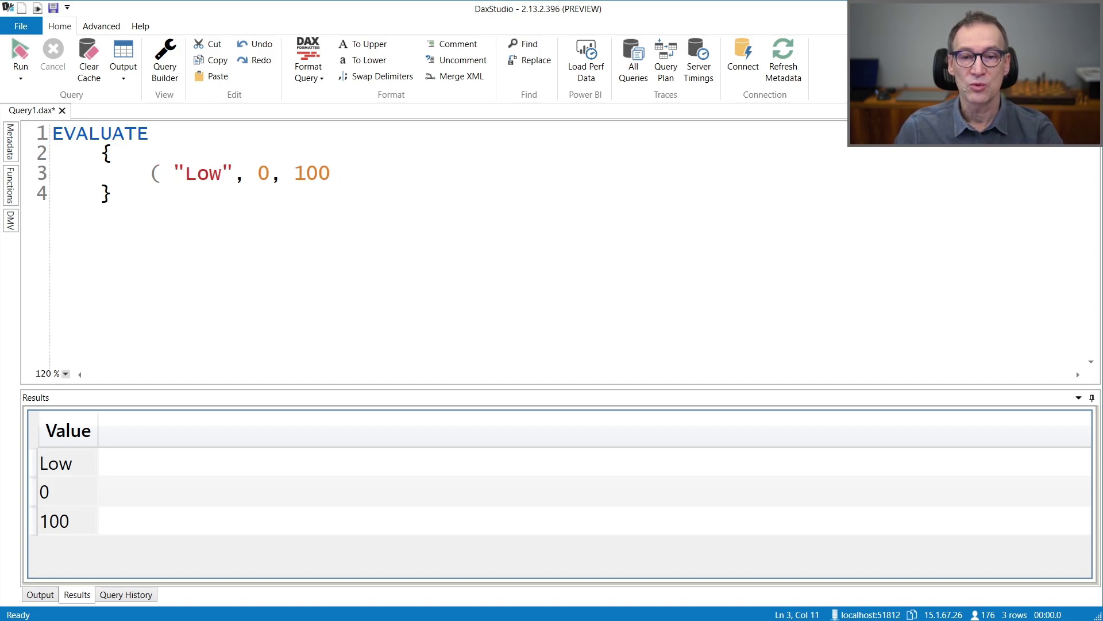
text())
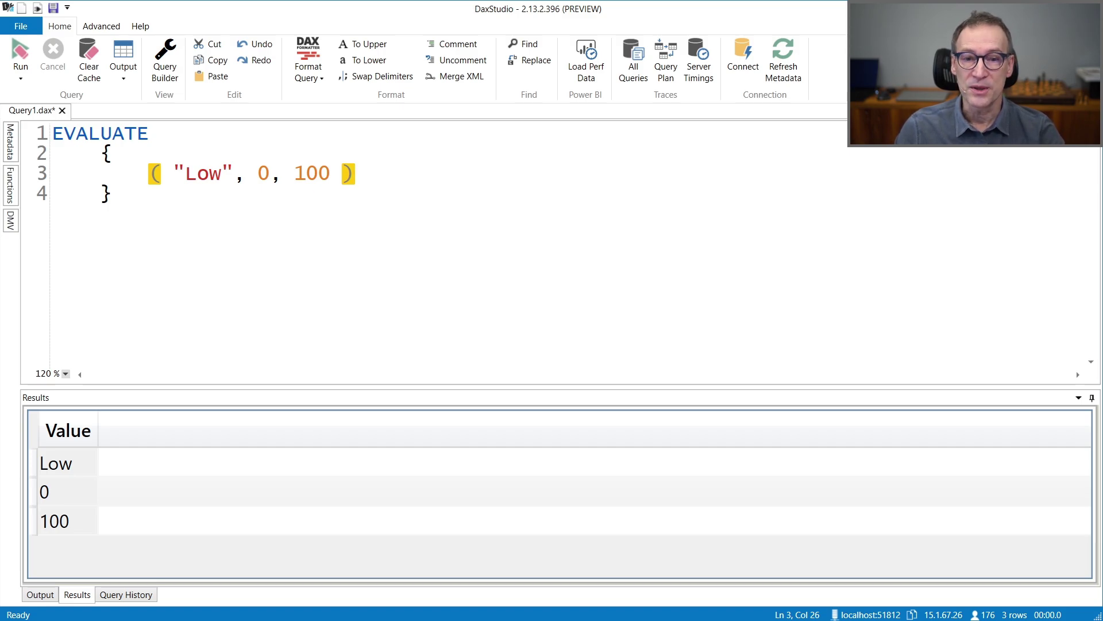
text(,)
key(shift+Home)
key(End)
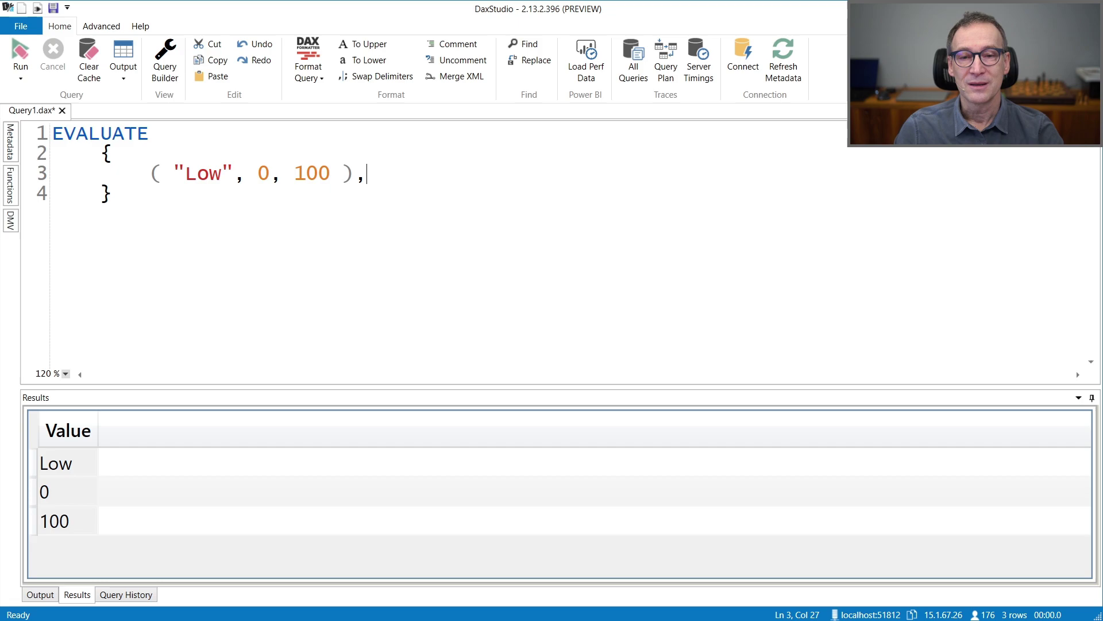
key(BackSpace)
key(F5)
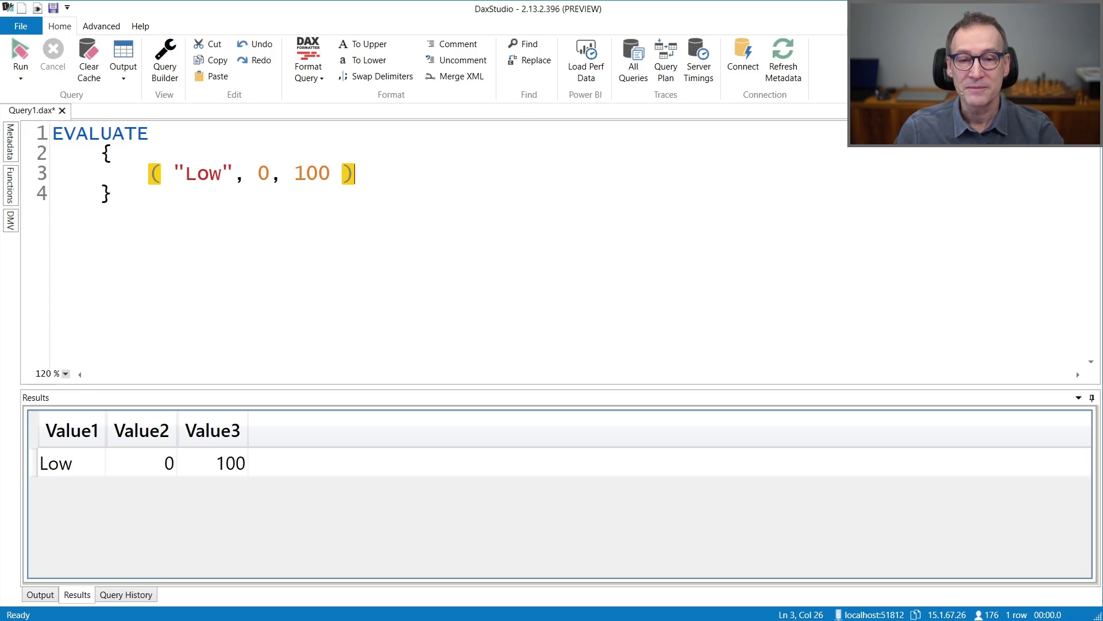
- Copy the row twice, edit into Medium 100–1000 and High 1000–9999, and run
key(shift+Home)
key(ctrl+c)
key(End)
key(Return)
key(ctrl+v)
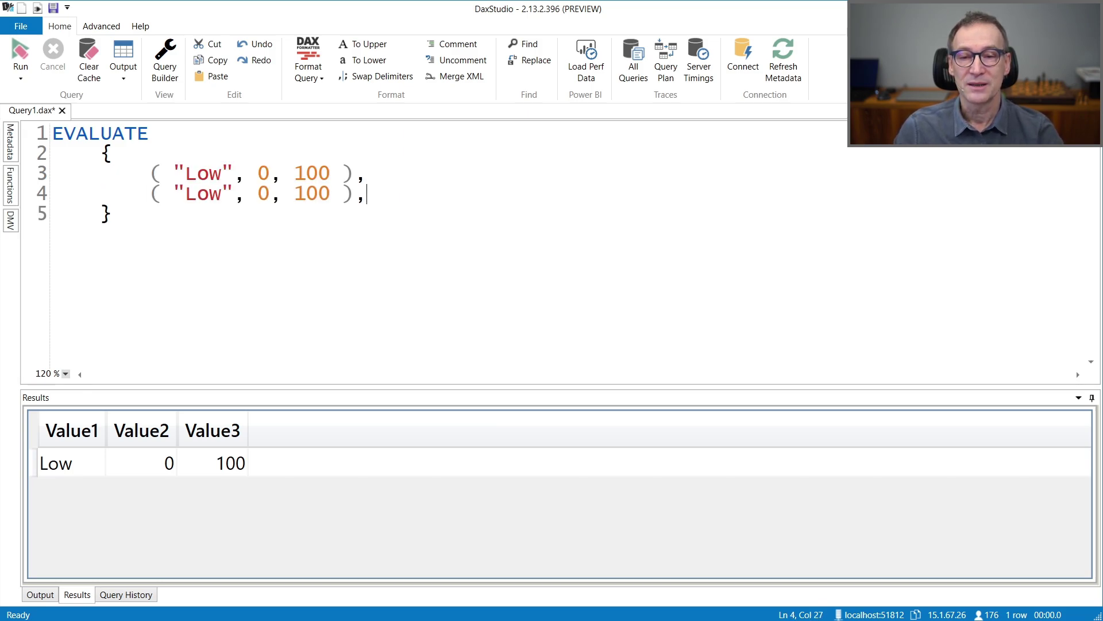
key(ctrl+v)
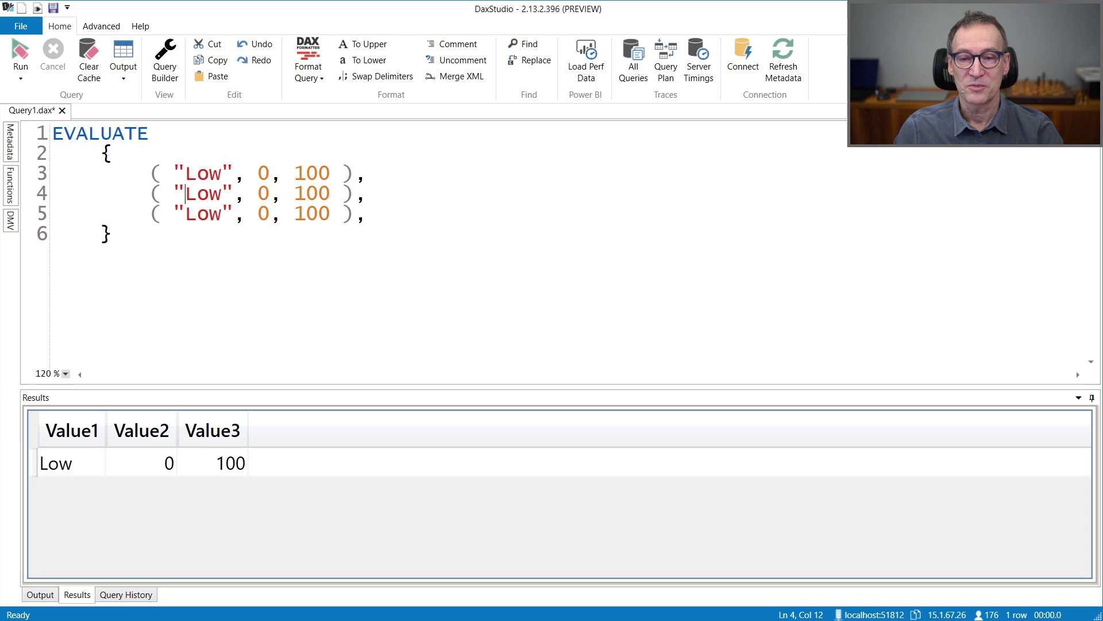
key(ctrl+shift+Right)
text(Medium)
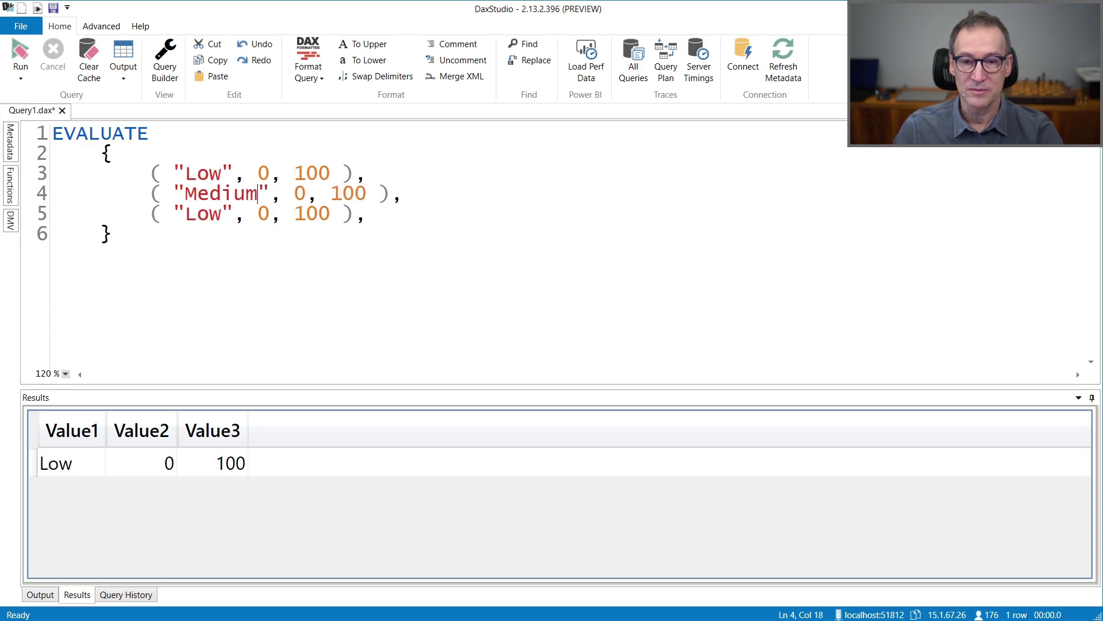
key(ctrl+shift+Left)
text(Hi)
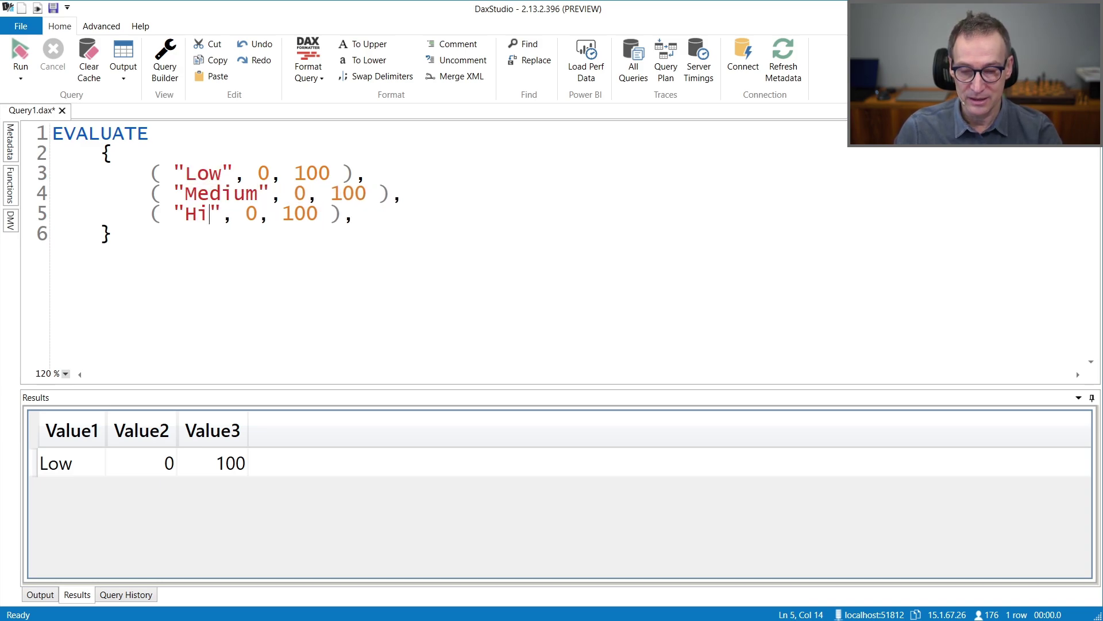
text(gh)
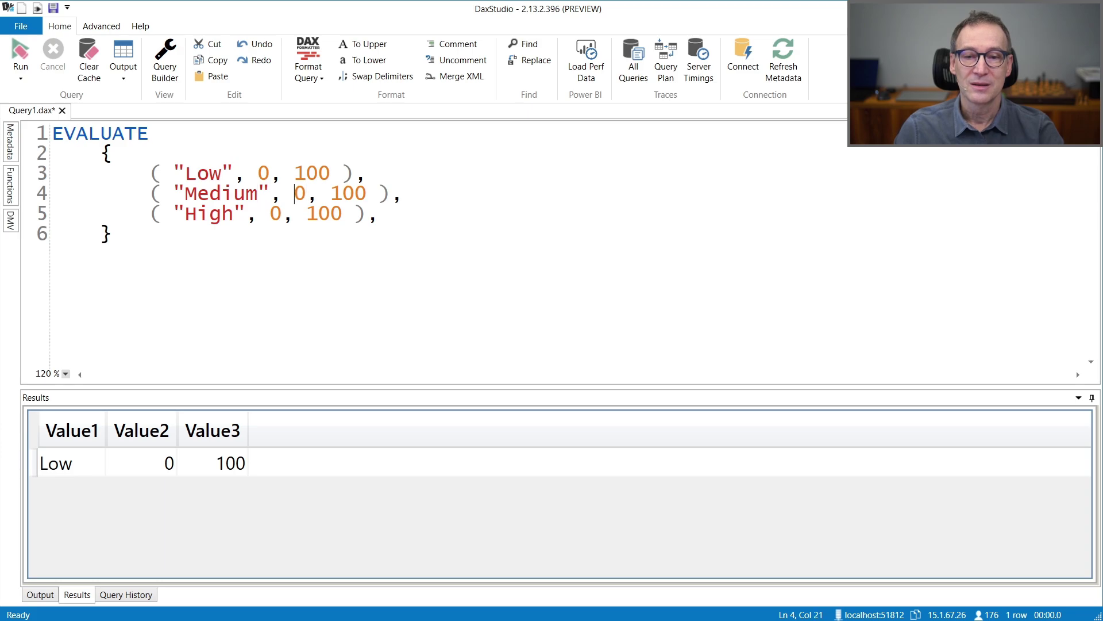
text(10)
key(Right)
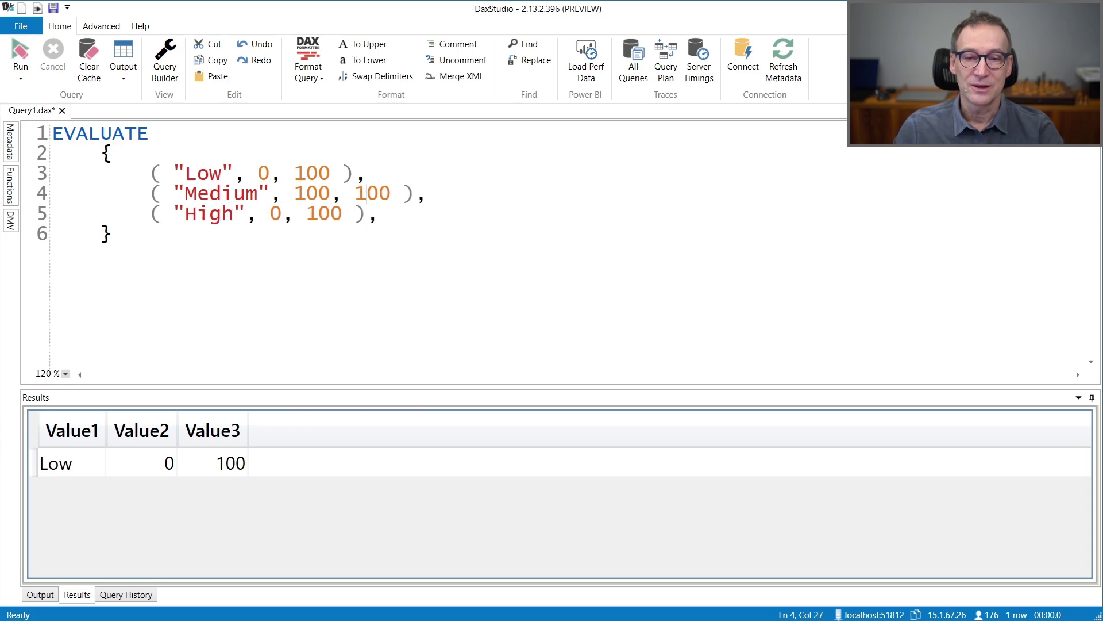
text(0, )
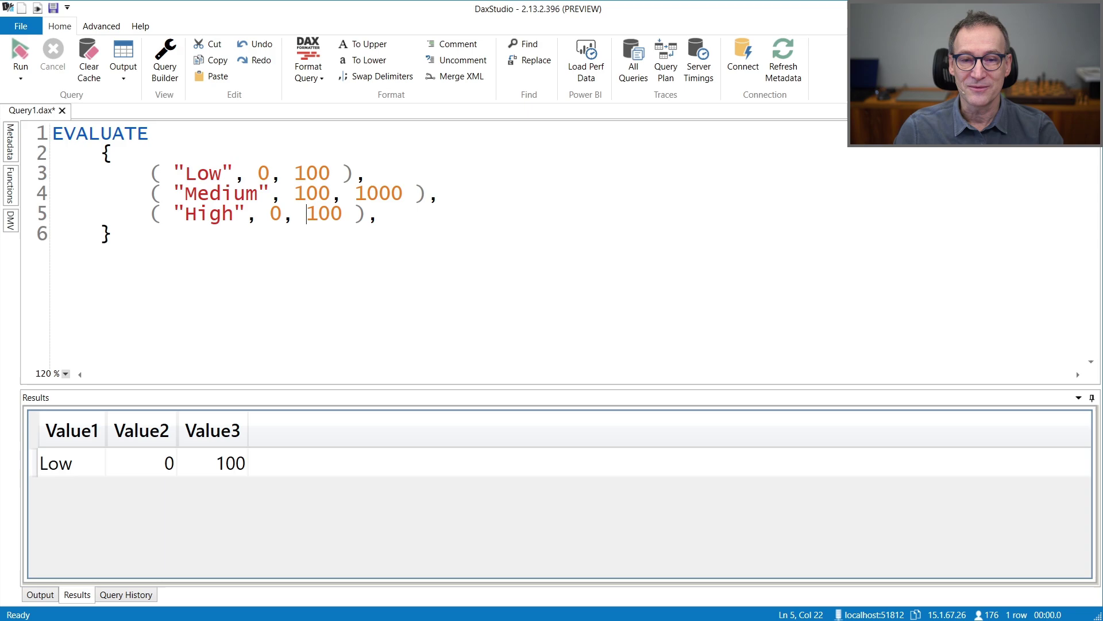
text(10)
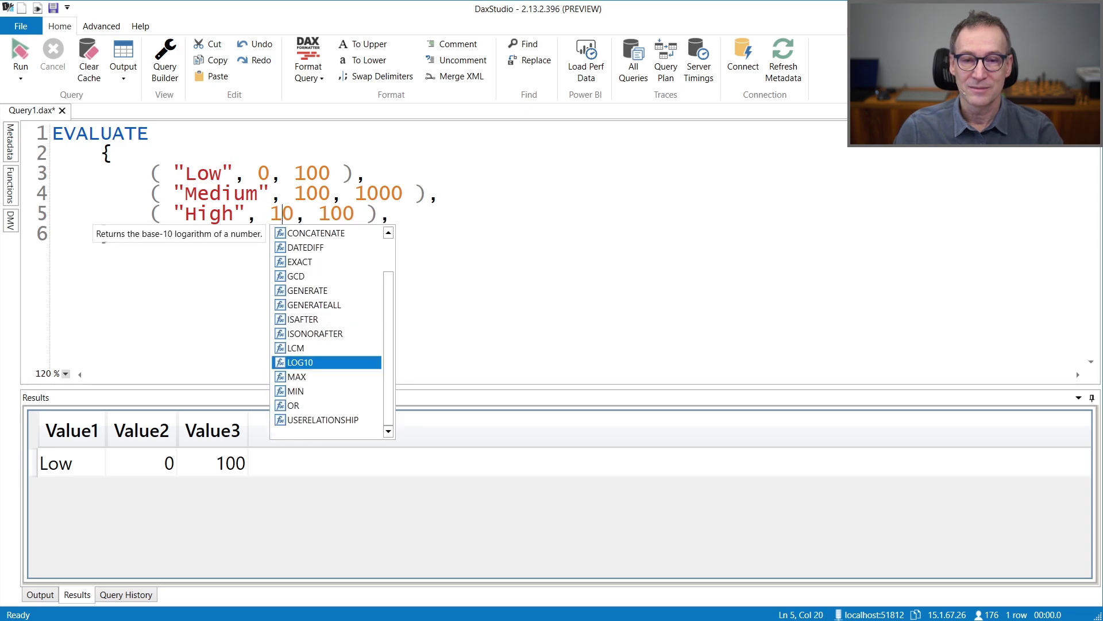
text(00)
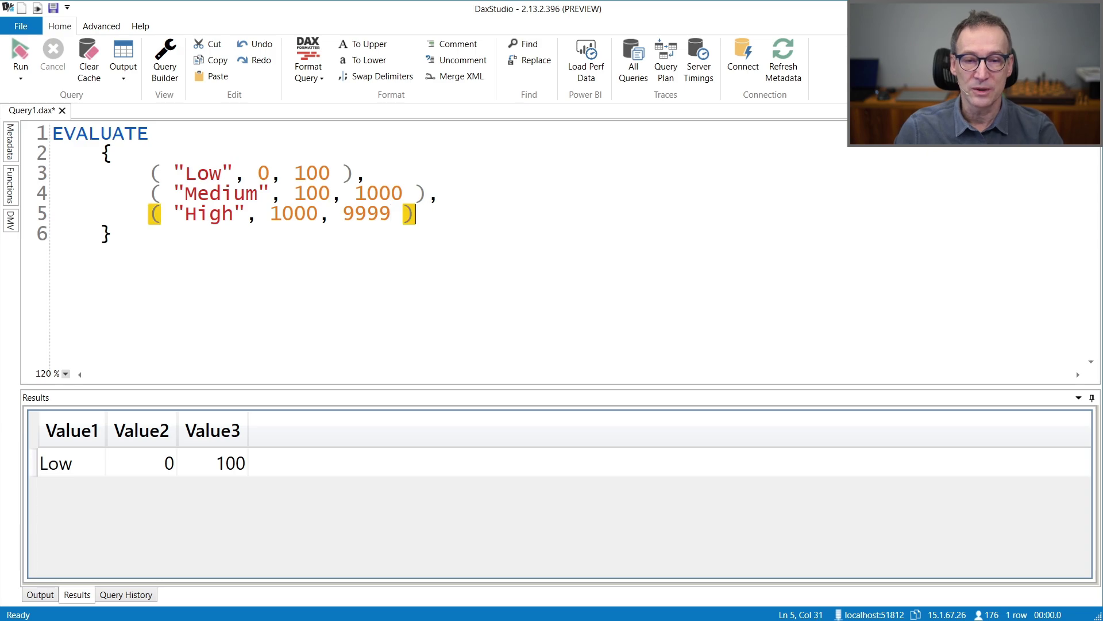
key(F5)
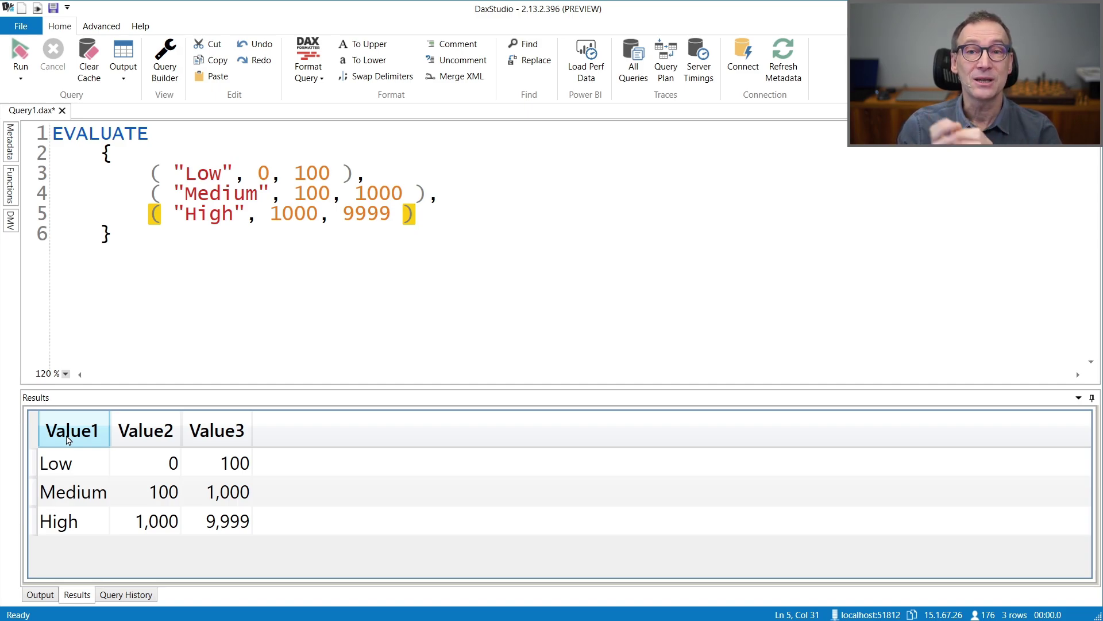
- Wrap the constructor in SELECTCOLUMNS mapping [Value1]–[Value3] to Price Range, Min Price, Max Price, then run
key(ctrl+Home)
key(End)
key(Return)
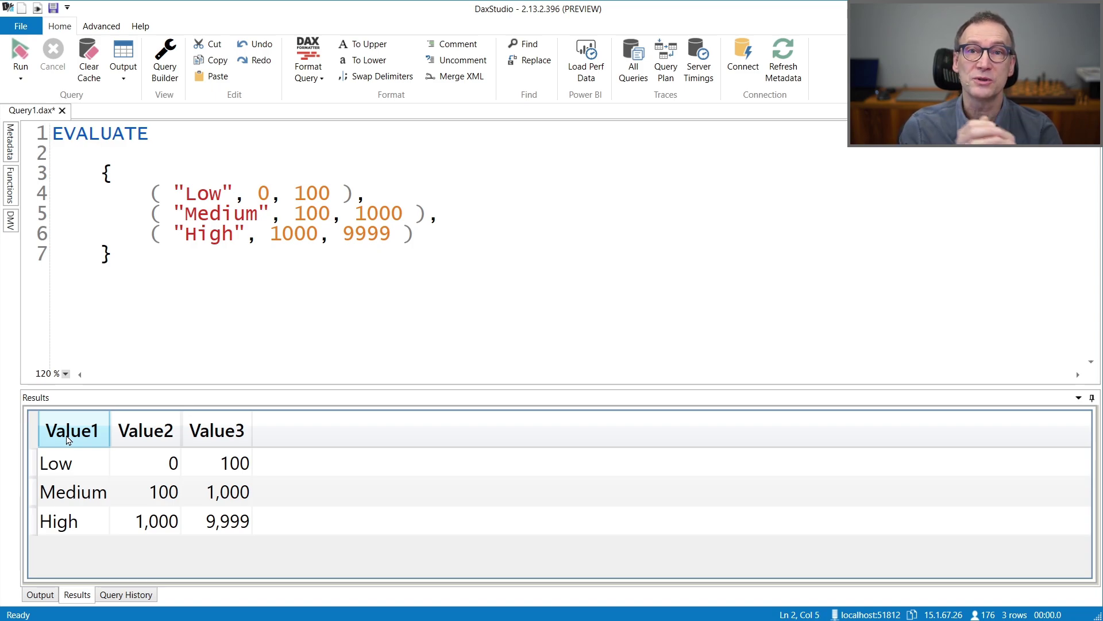
text(SELE)
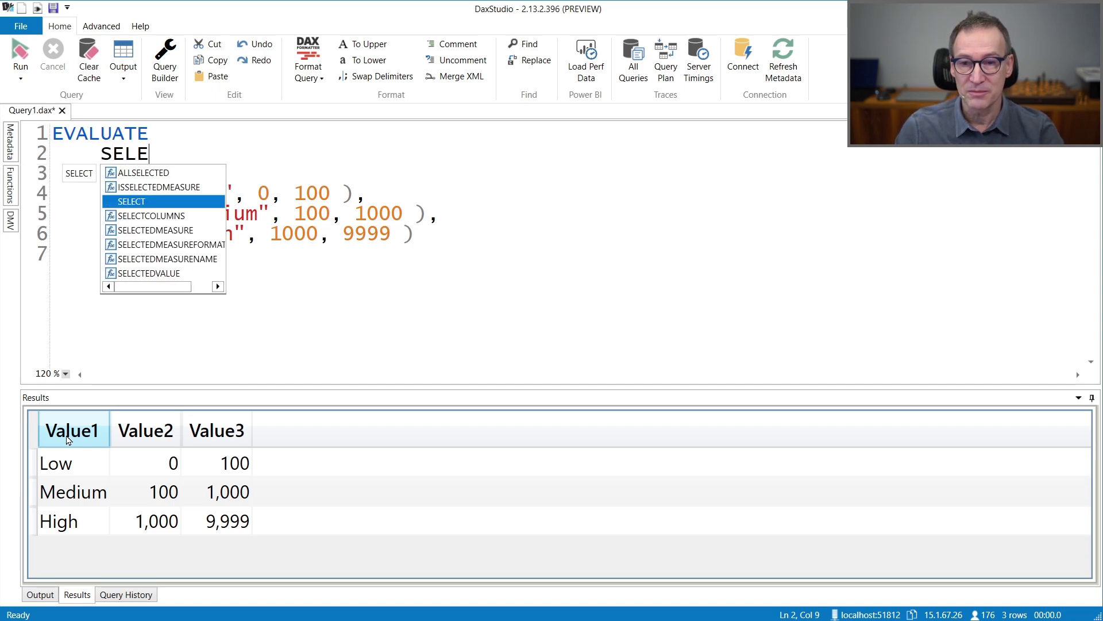
text(CTCI)
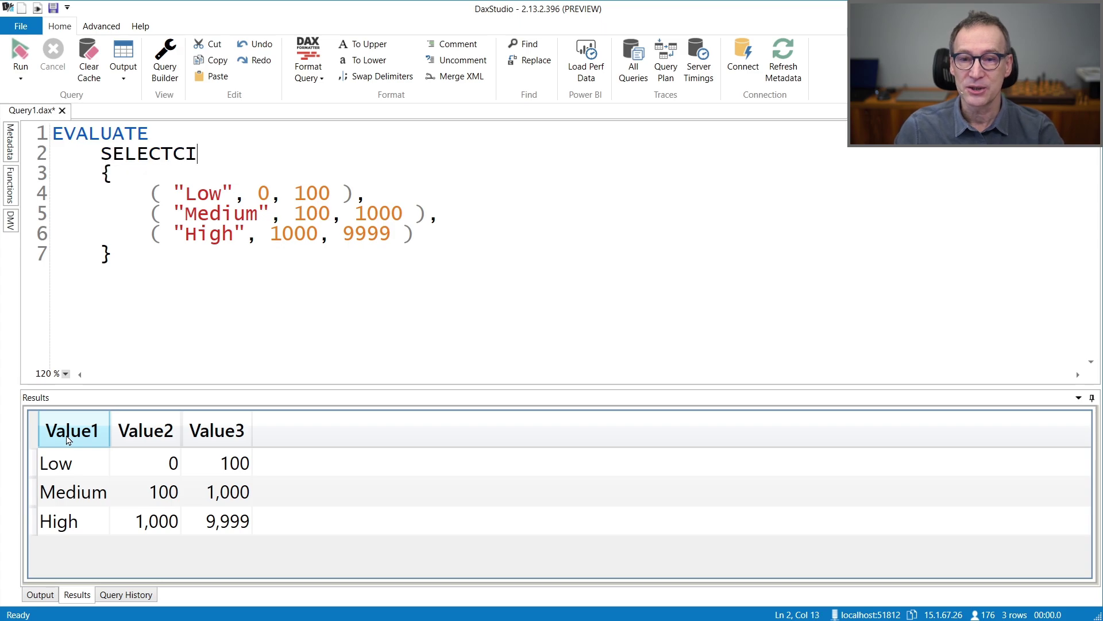
text(OLUMN)
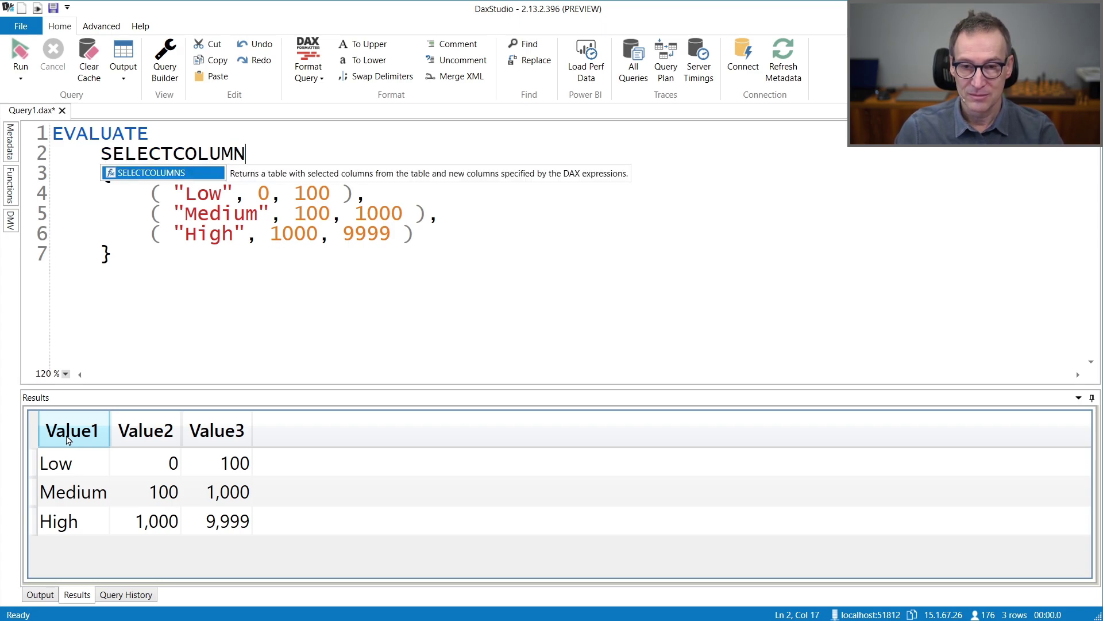
text(S ()
key(Down)
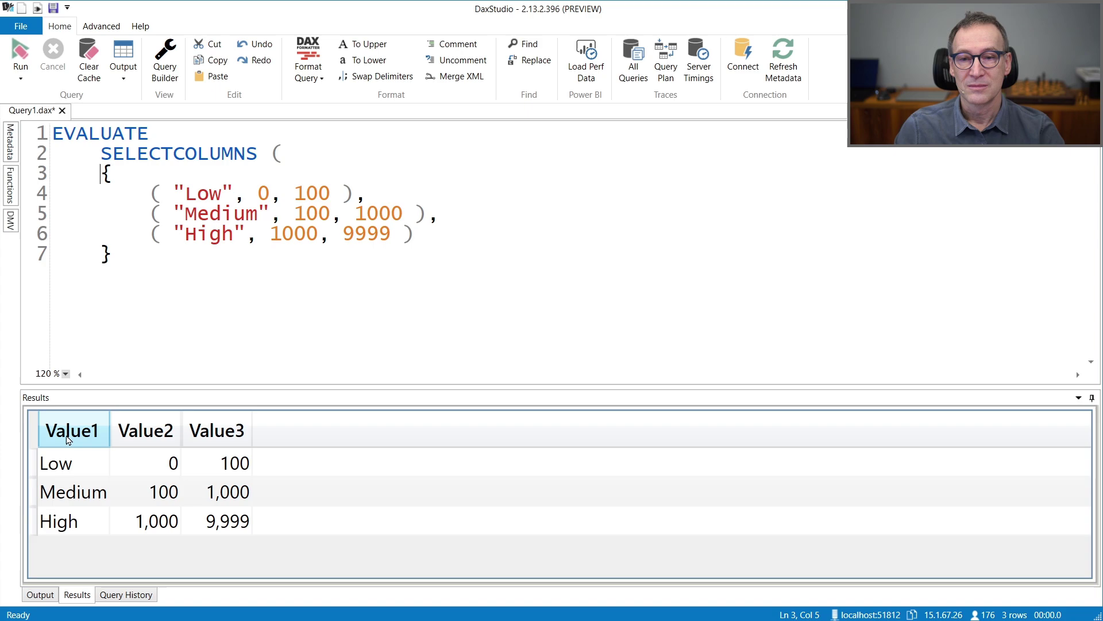
key(shift+Down)
key(shift+Down)
key(shift+Down)
key(shift+End)
key(Tab)
key(End)
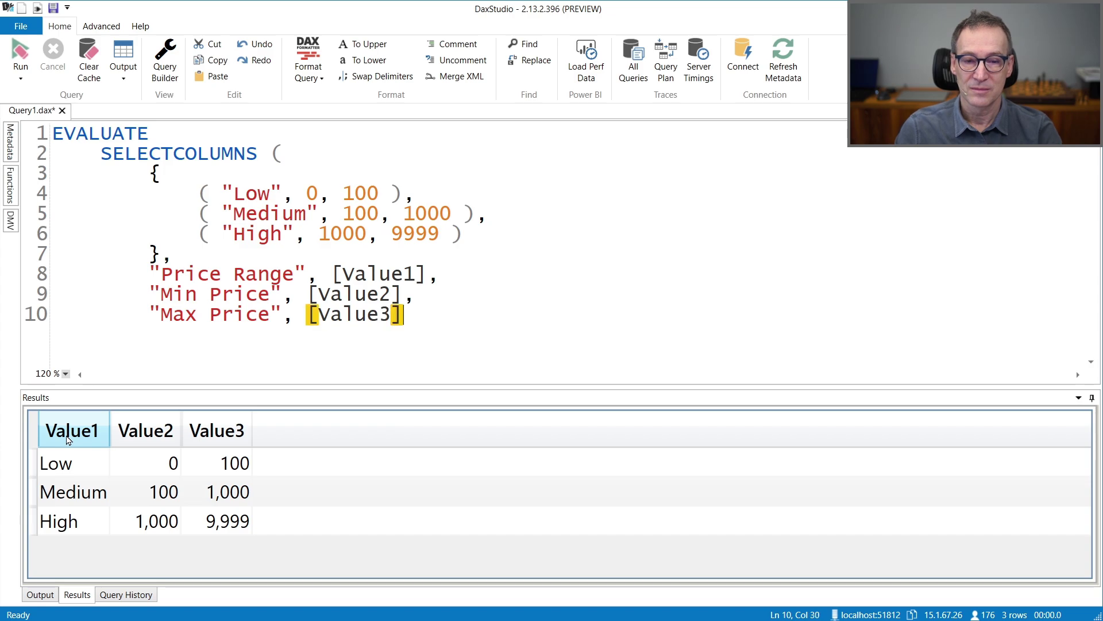
key(Return)
text())
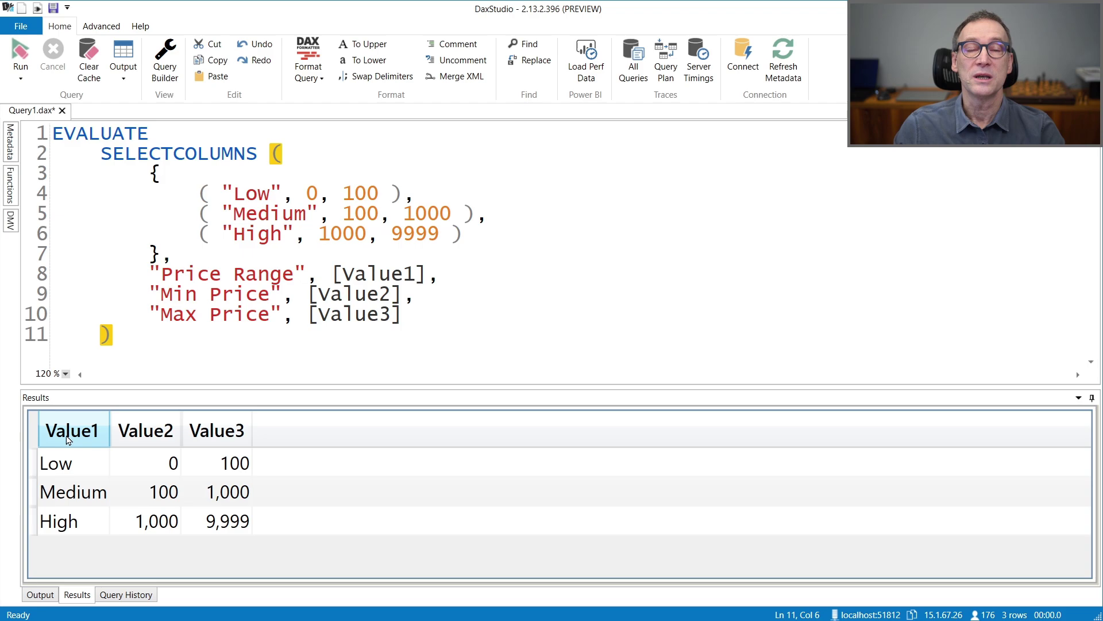
key(F5)
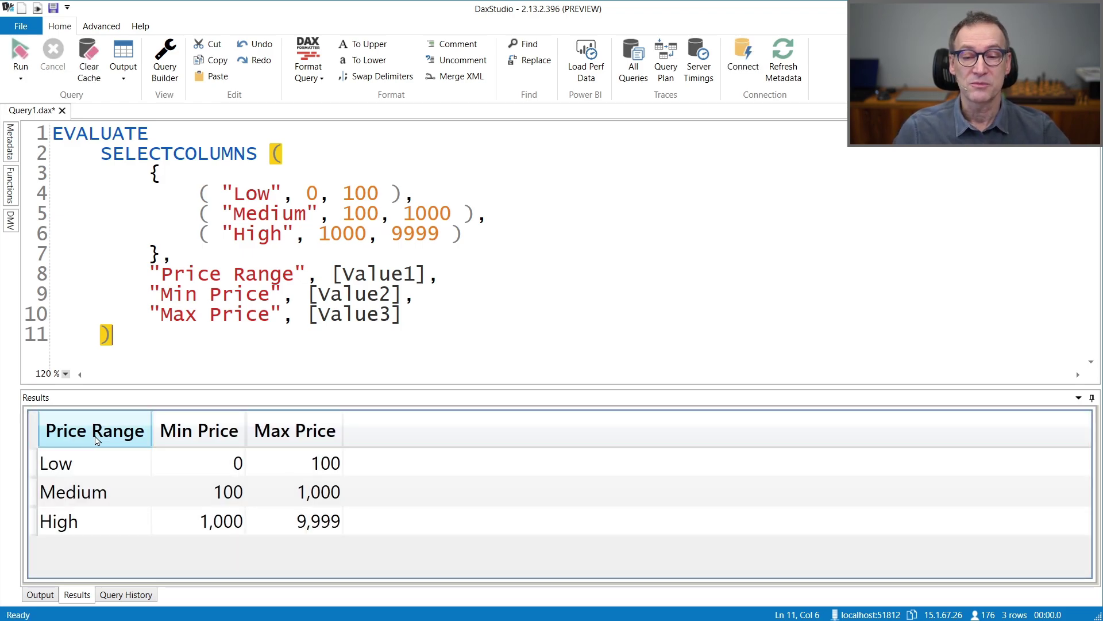
click(289, 428)
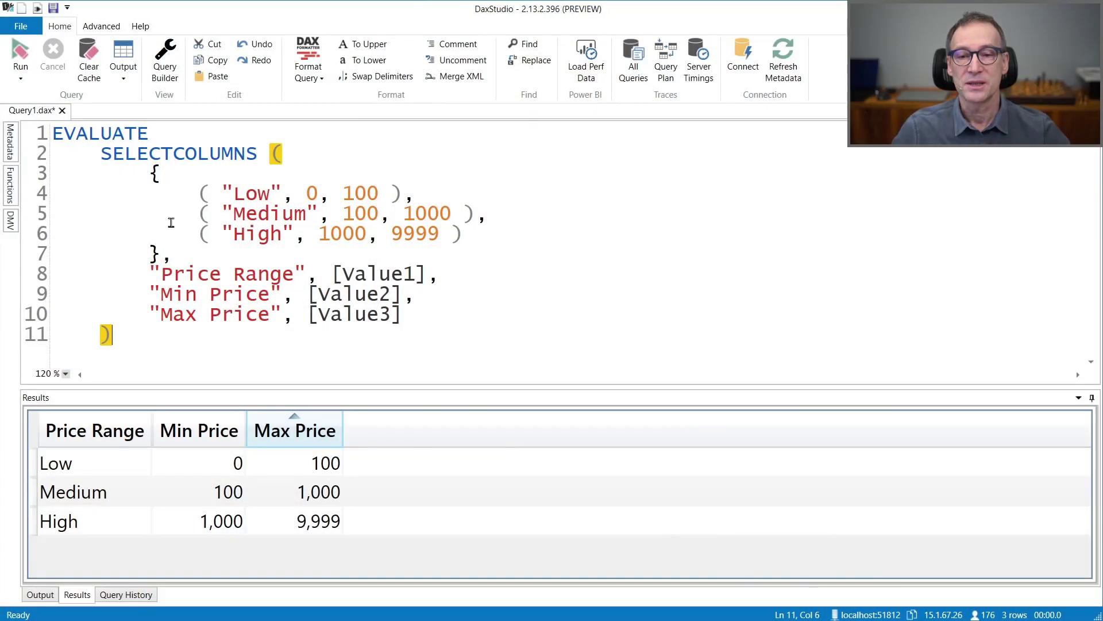
drag(143, 174, 172, 255)
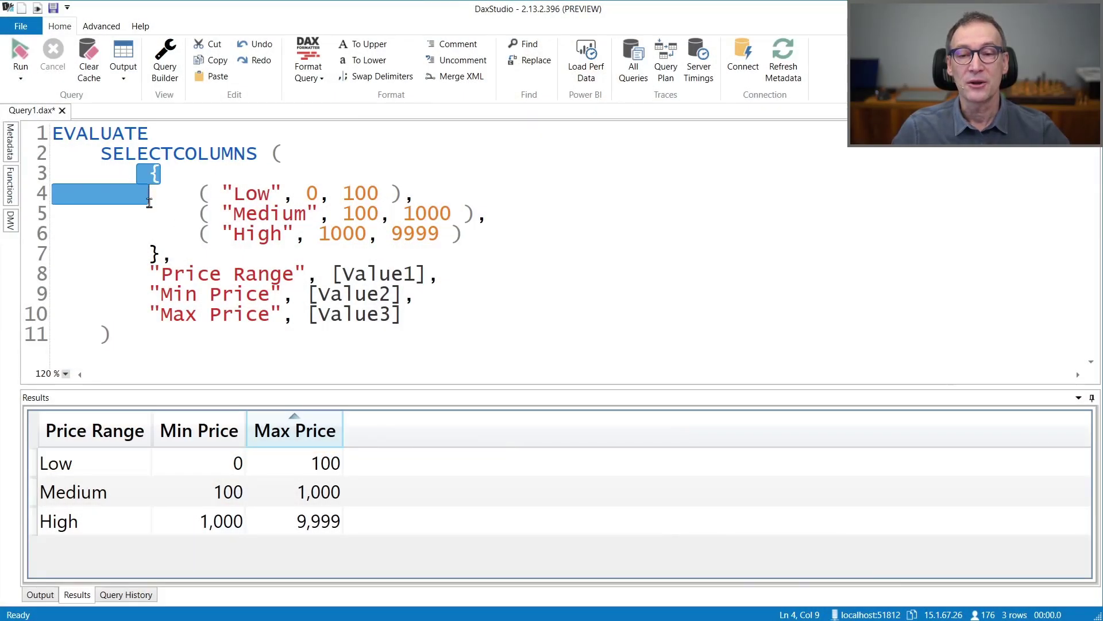
click(198, 255)
double_click(147, 153)
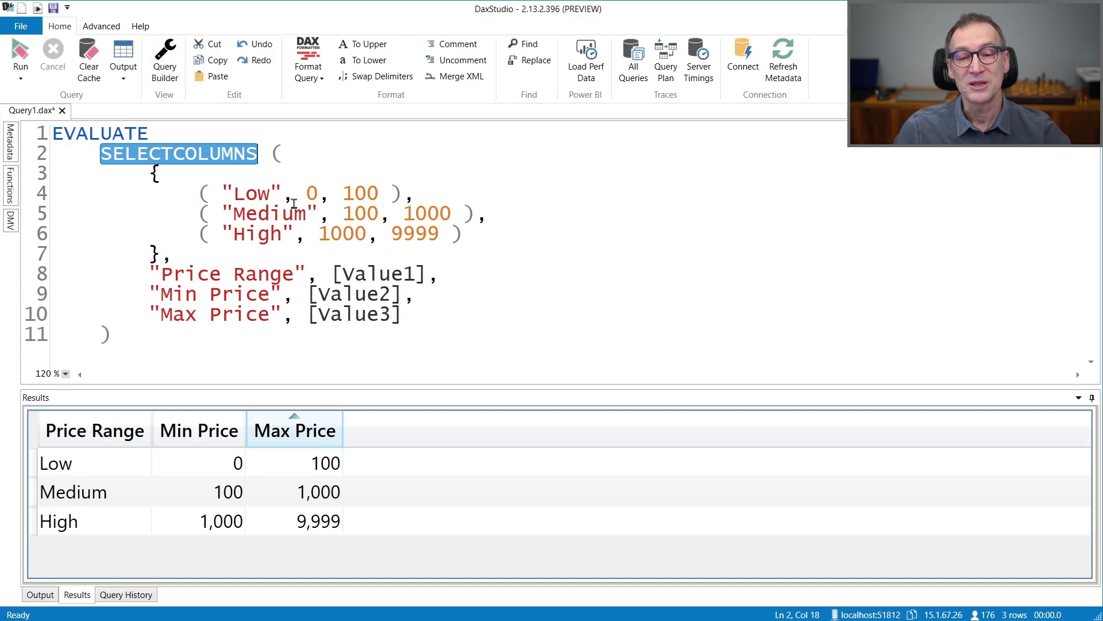
click(418, 275)
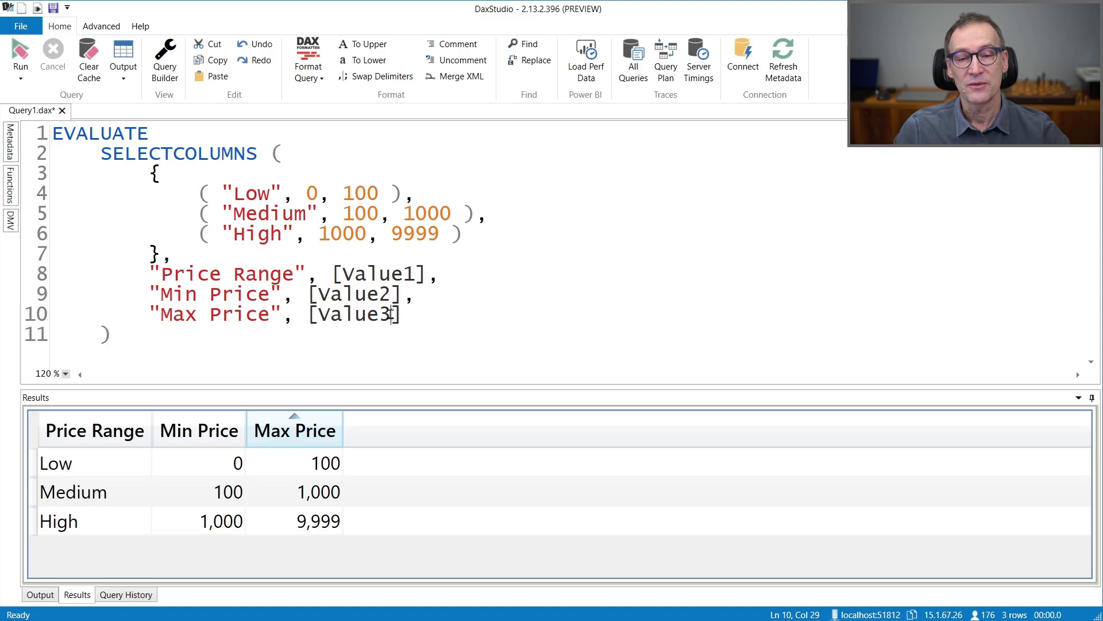